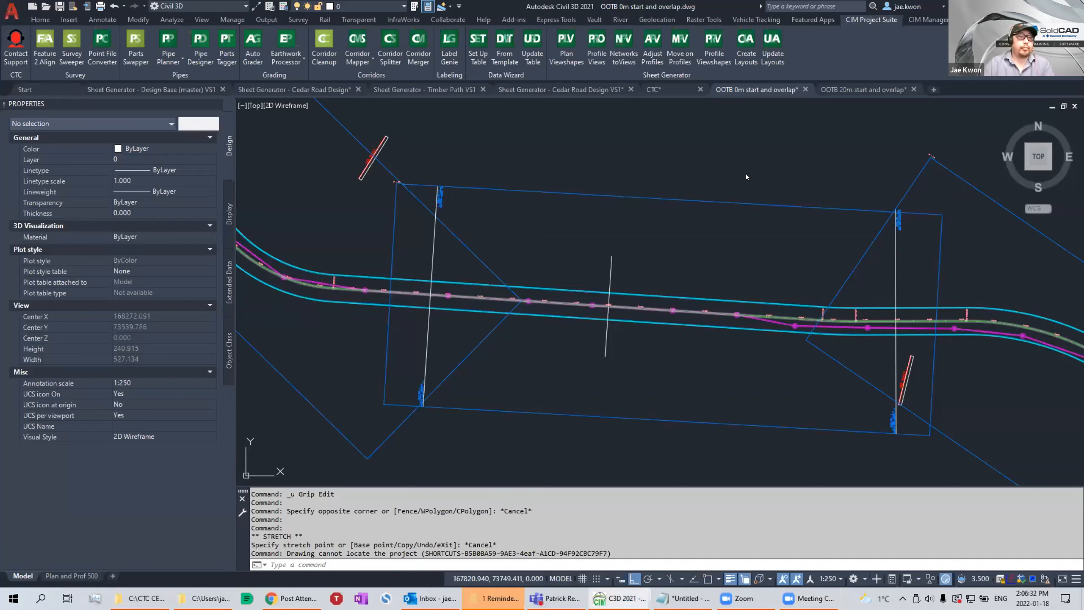
Examine the view frames and match lines along the Timber Path alignment and bring up the plan production tools.
click(787, 210)
key(Escape)
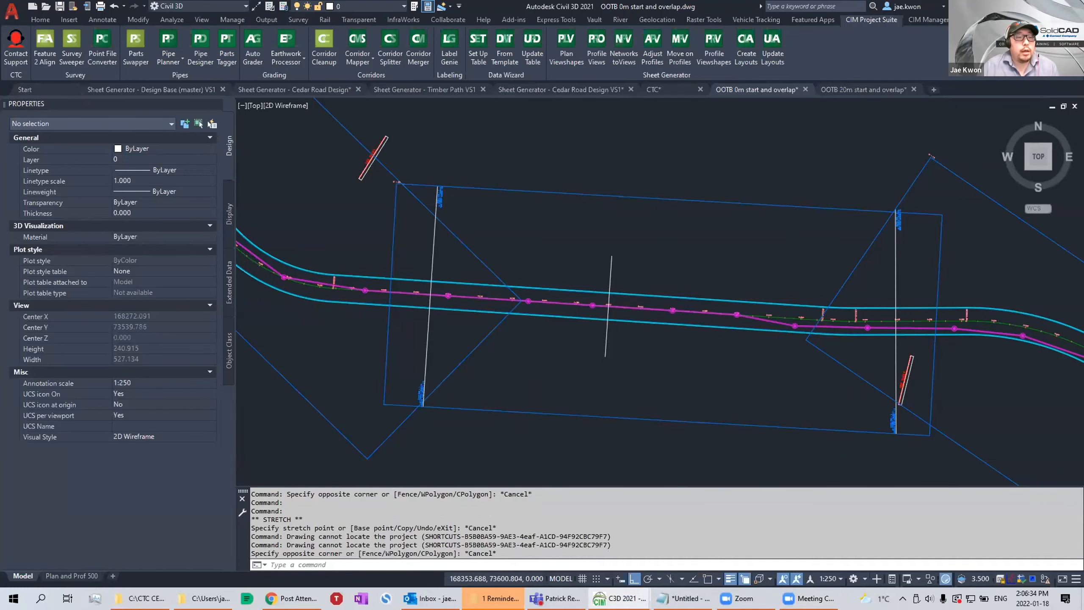
scroll(757, 225, down, 5)
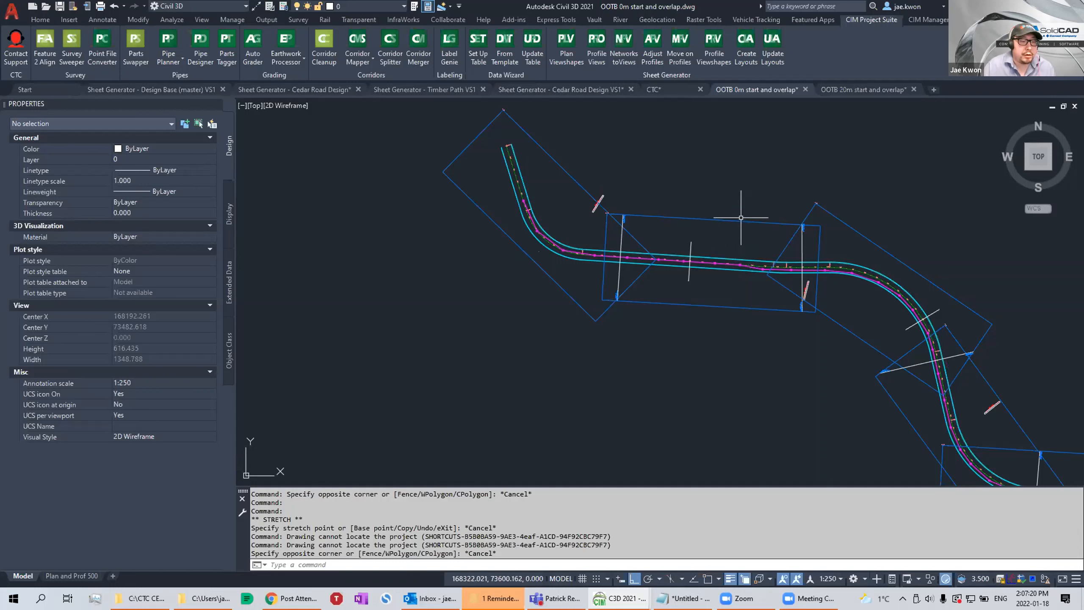
mouse_move(743, 208)
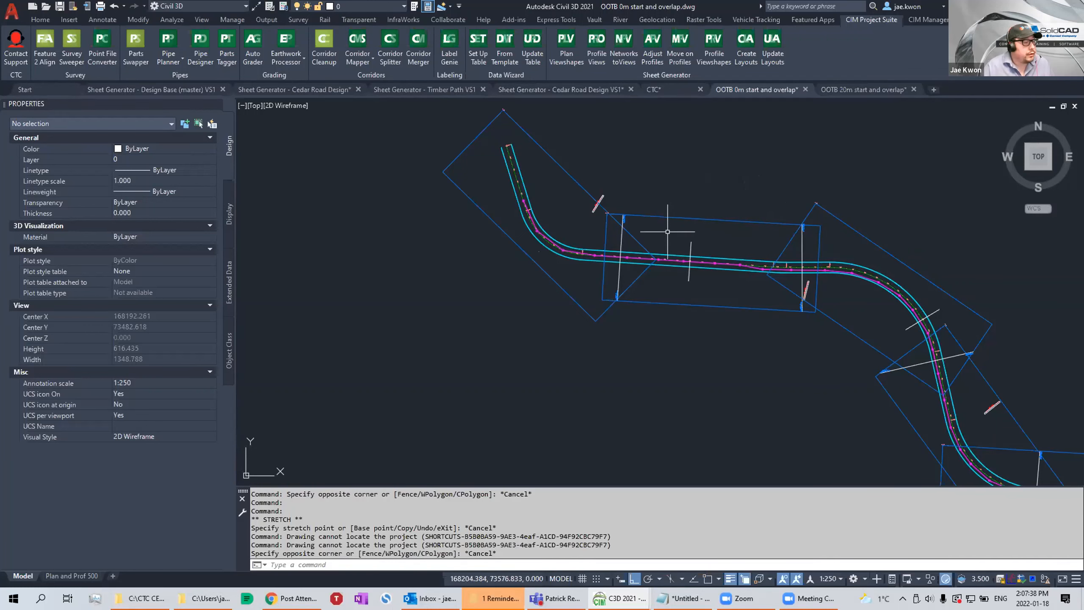
scroll(674, 223, up, 2)
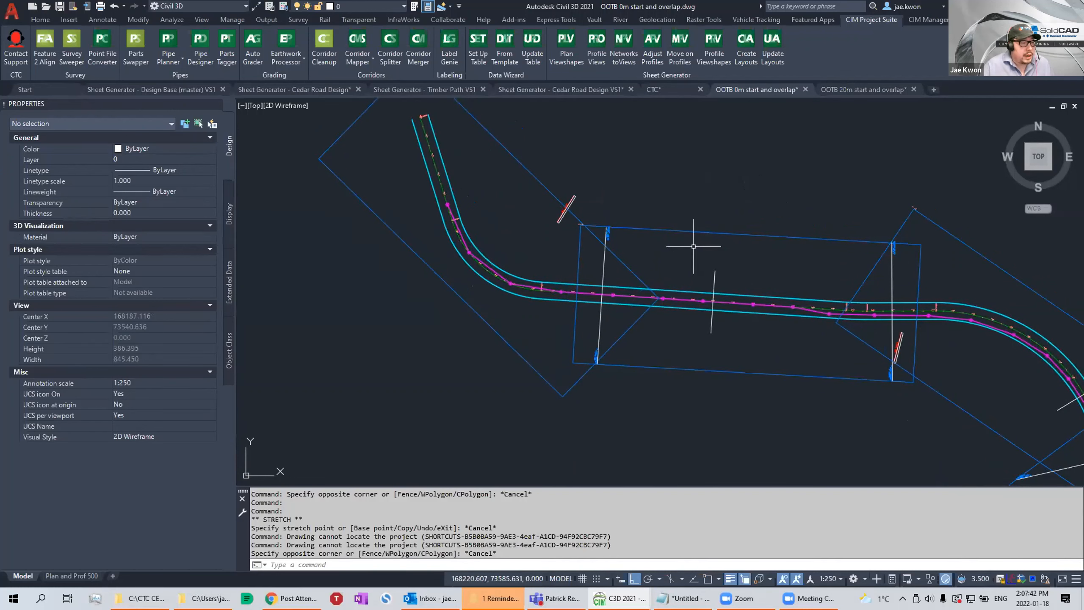
scroll(687, 237, up, 2)
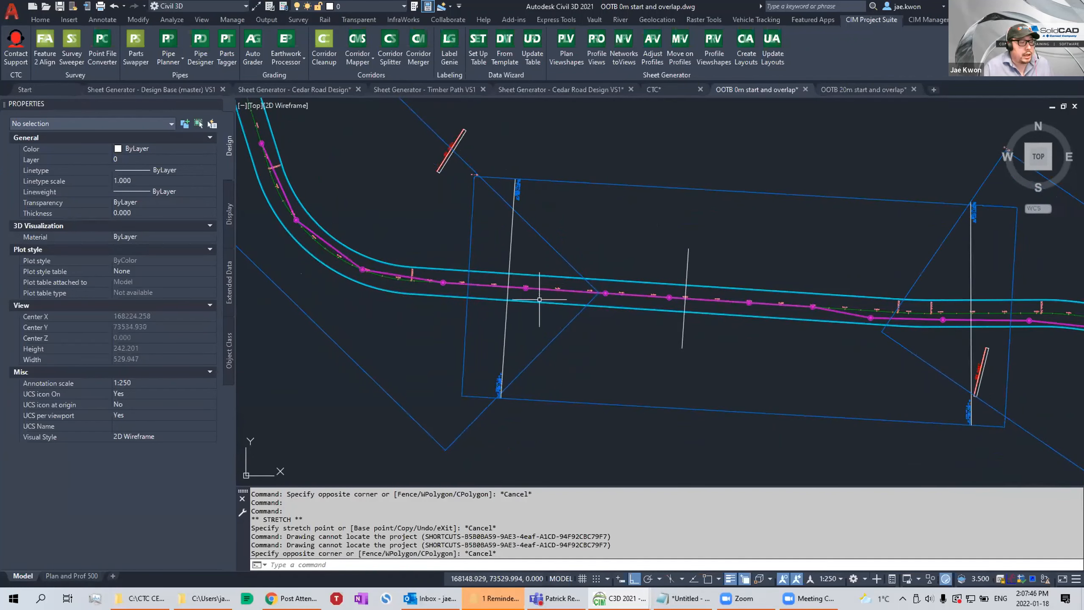
middle_drag(653, 221, 658, 240)
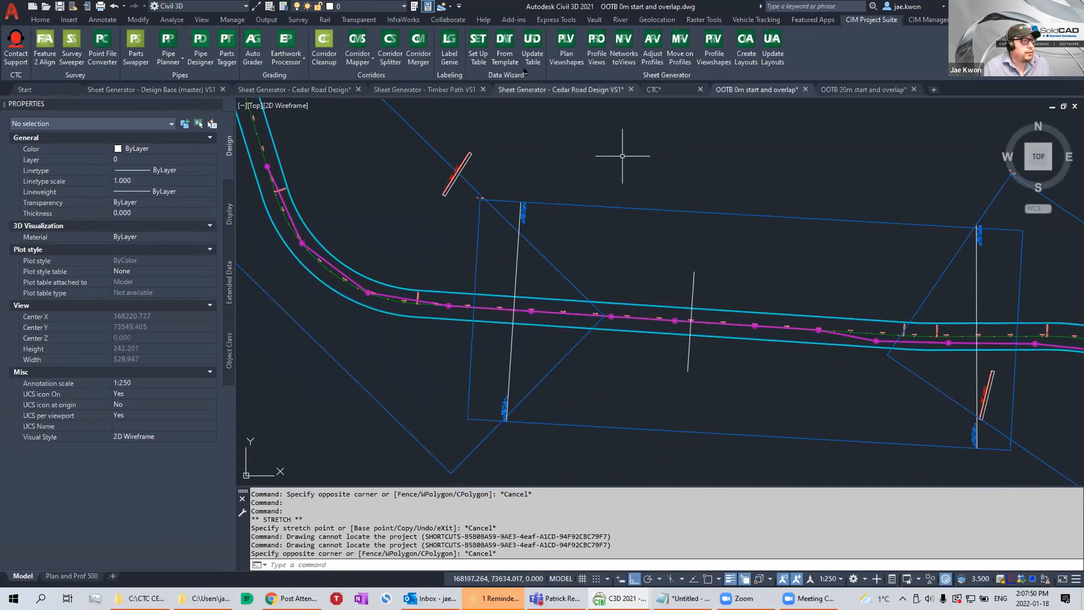
click(266, 20)
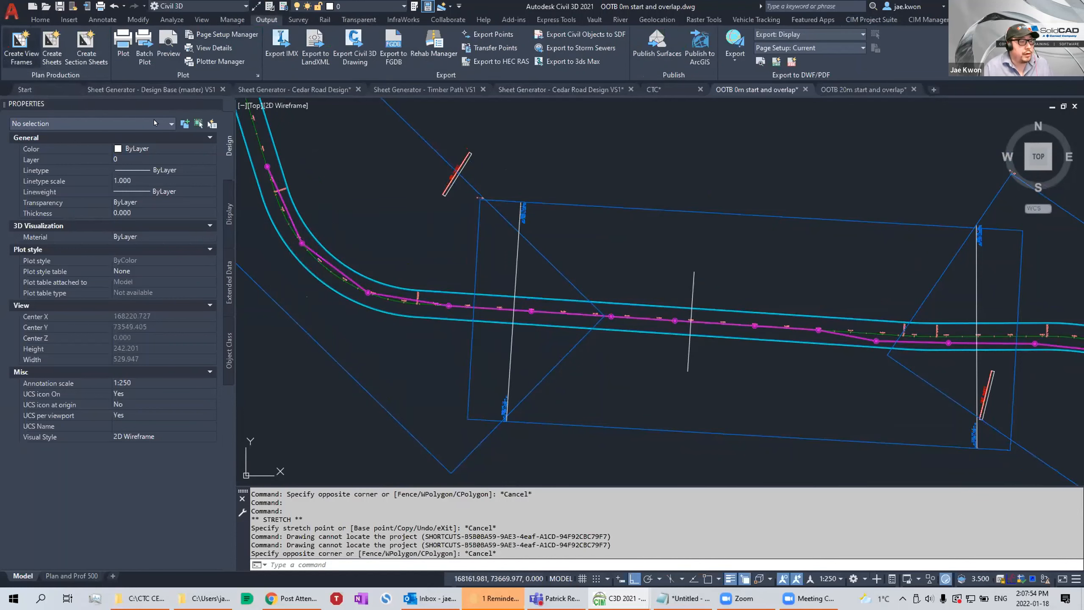
middle_drag(568, 240, 657, 247)
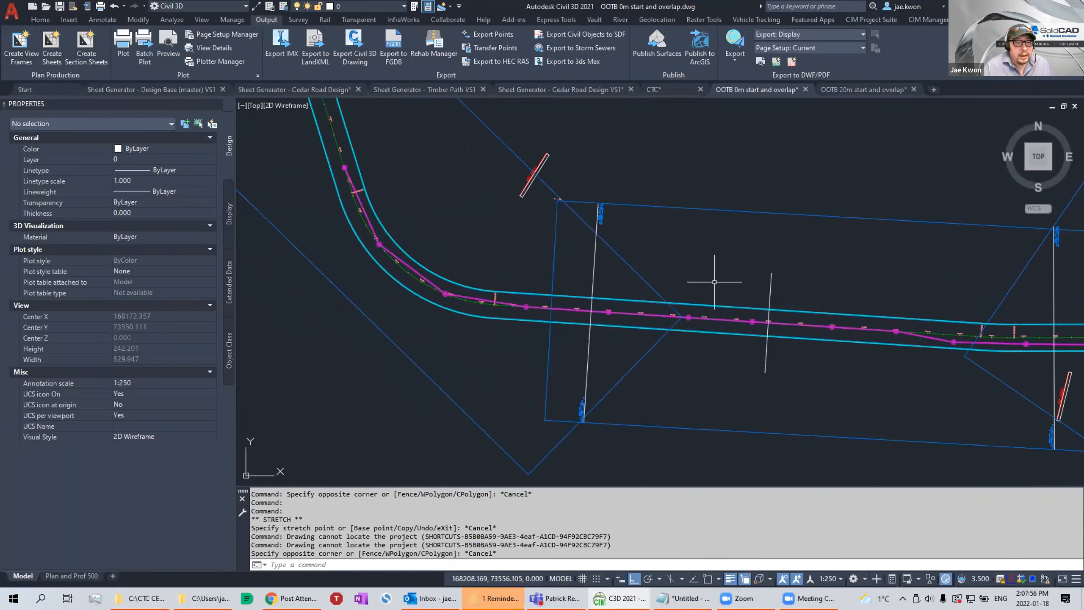
scroll(714, 282, down, 3)
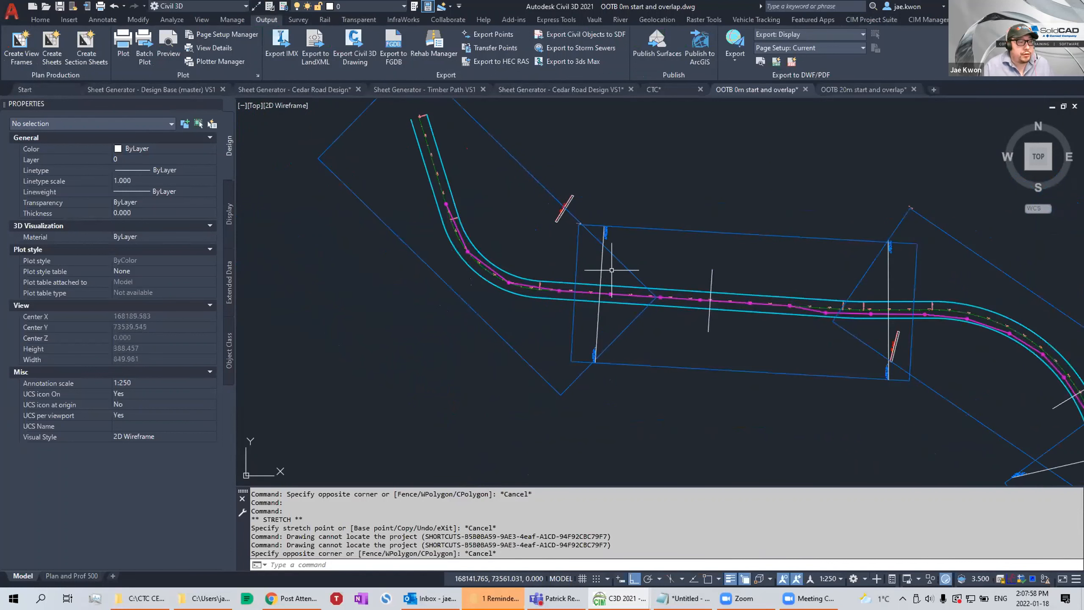
scroll(612, 270, up, 4)
middle_drag(609, 268, 564, 250)
scroll(568, 249, down, 2)
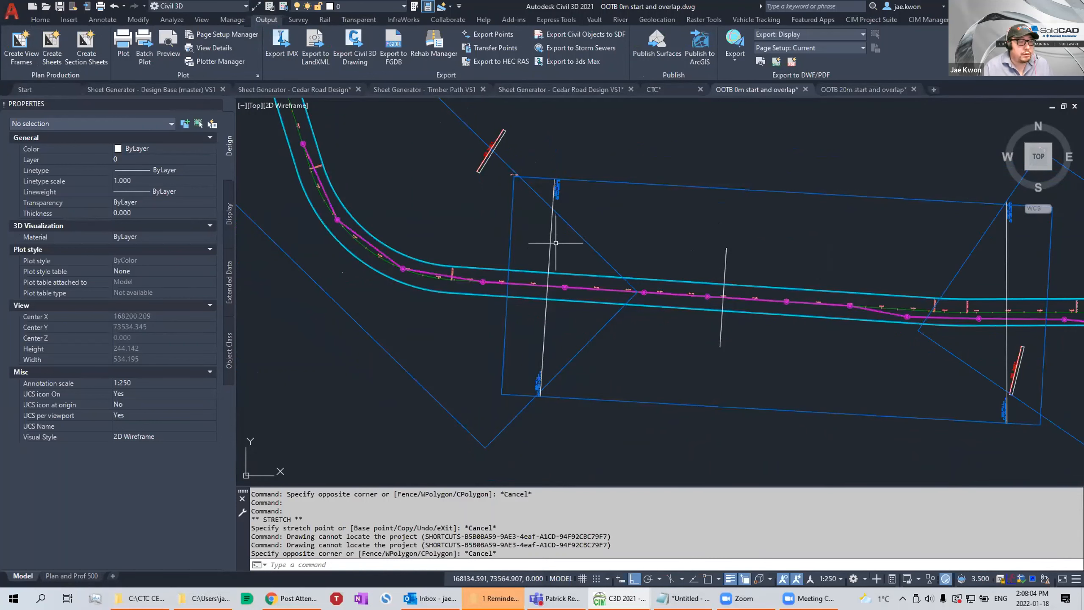
Try to move the second view frame along the alignment.
scroll(753, 246, down, 1)
scroll(803, 272, down, 1)
middle_drag(802, 272, 725, 268)
click(690, 227)
click(674, 203)
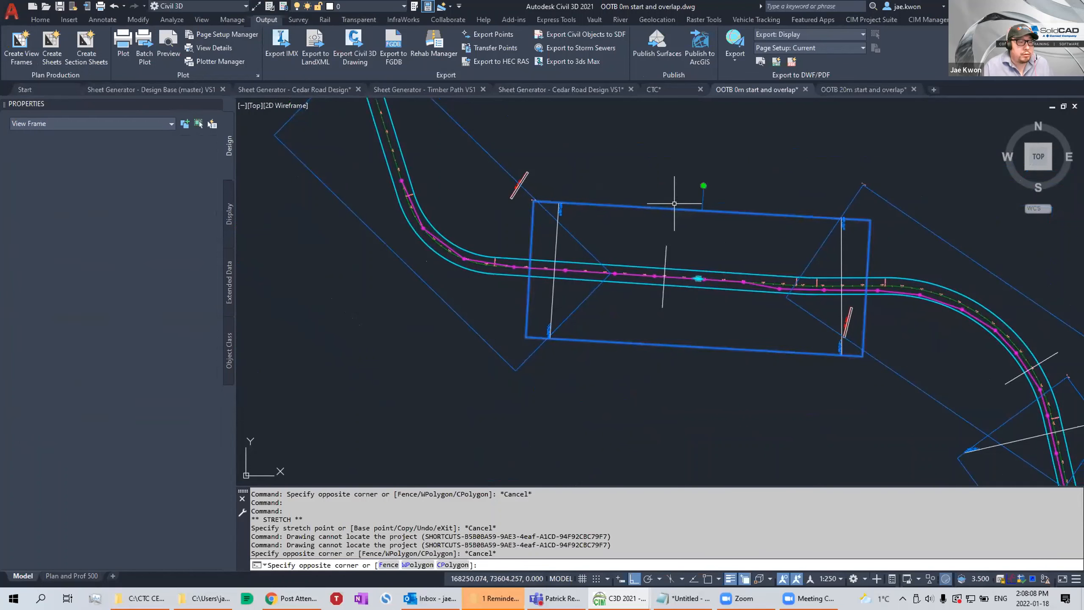
click(699, 278)
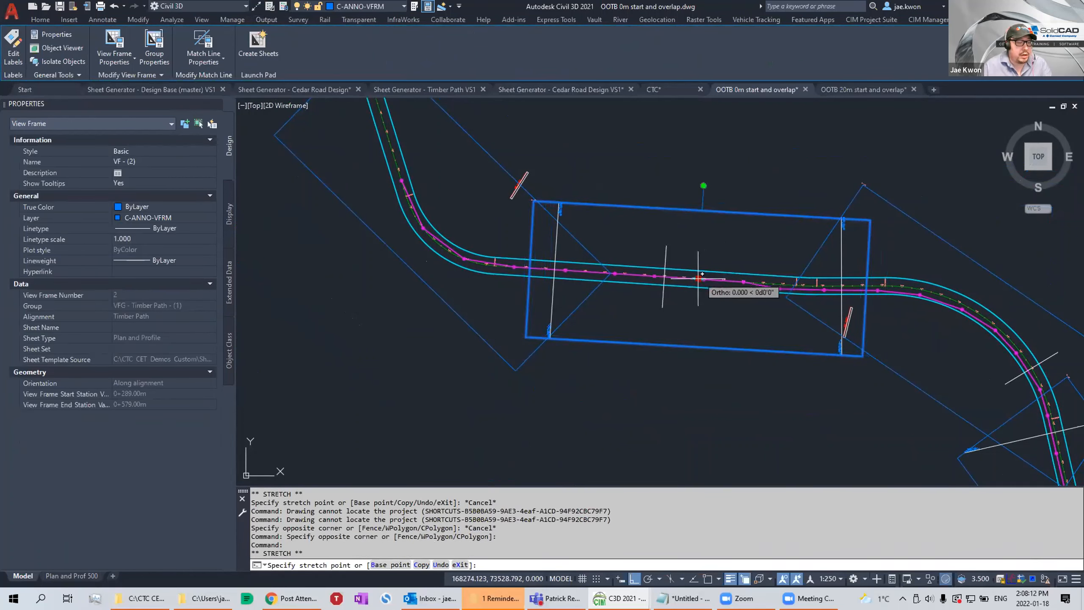
key(Escape)
Try to shift the match line between the first and second view frames further along the alignment.
scroll(574, 235, up, 3)
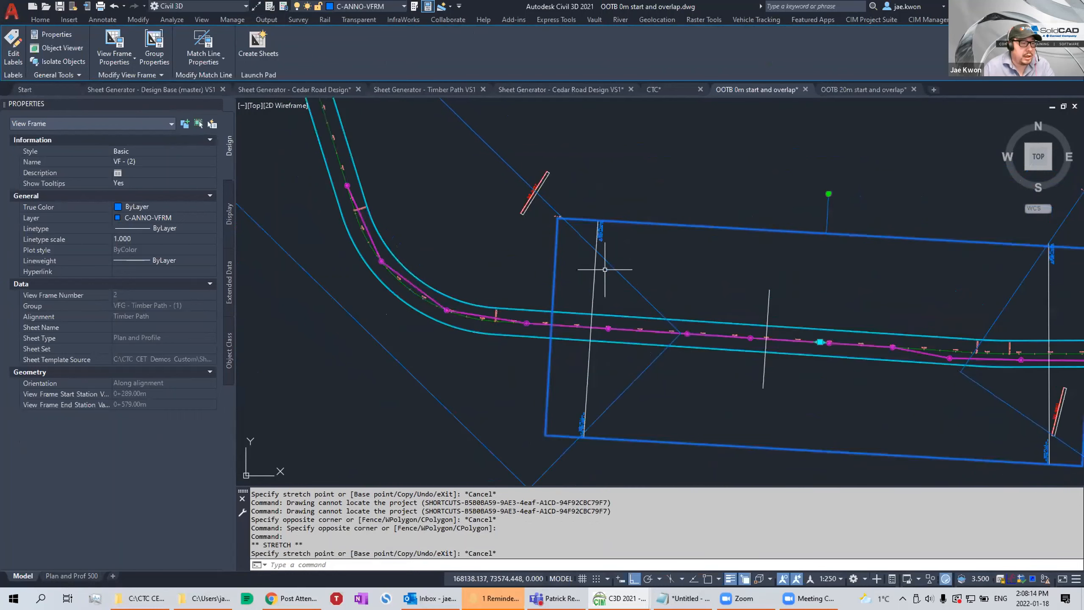
click(599, 284)
click(587, 277)
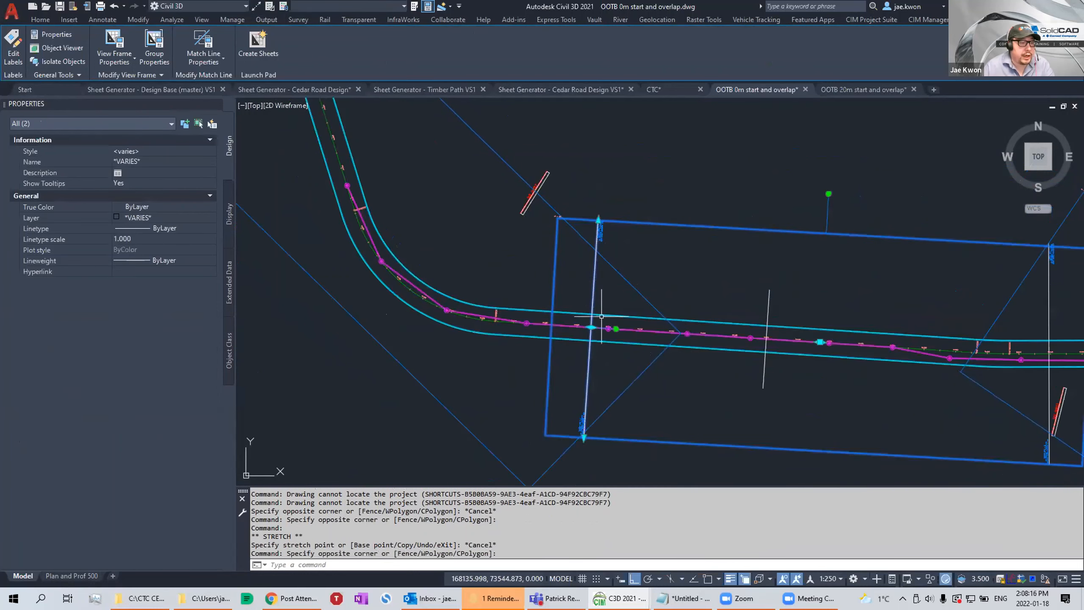
scroll(601, 316, up, 2)
click(624, 337)
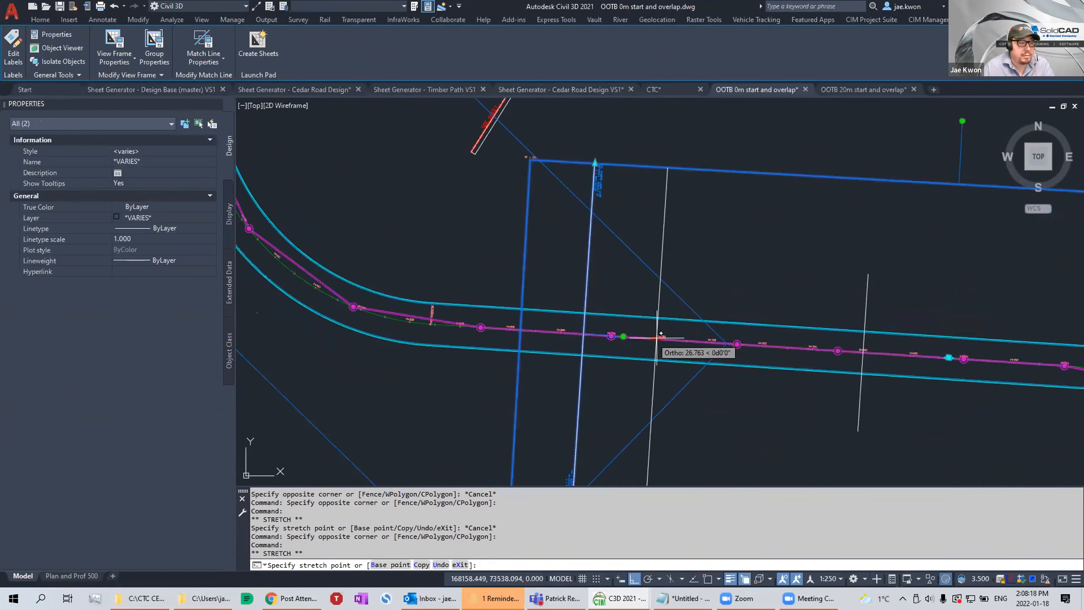
key(Escape)
scroll(606, 307, down, 3)
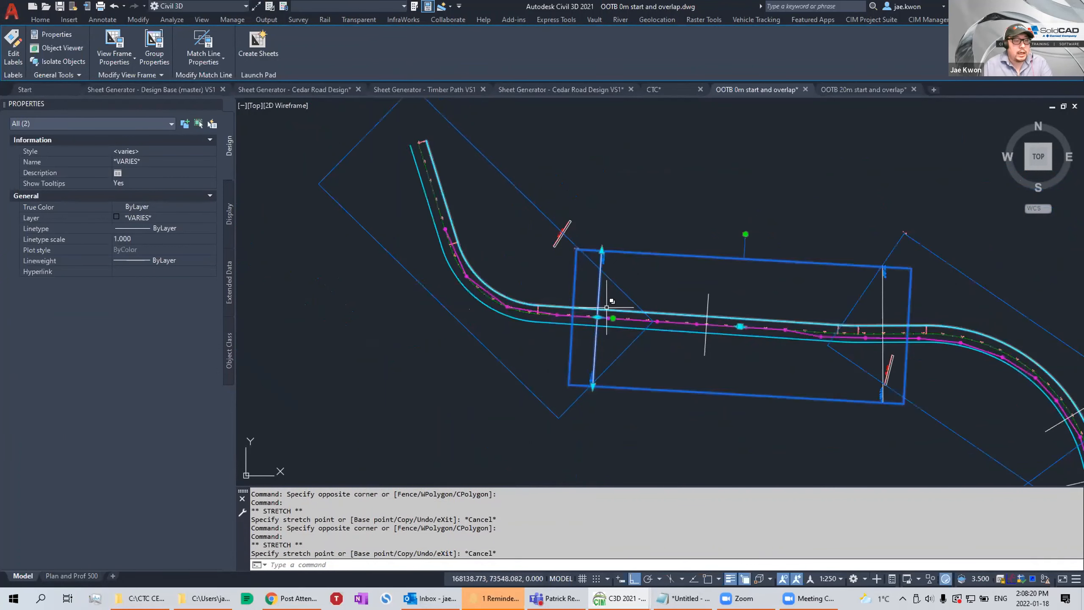
key(Escape)
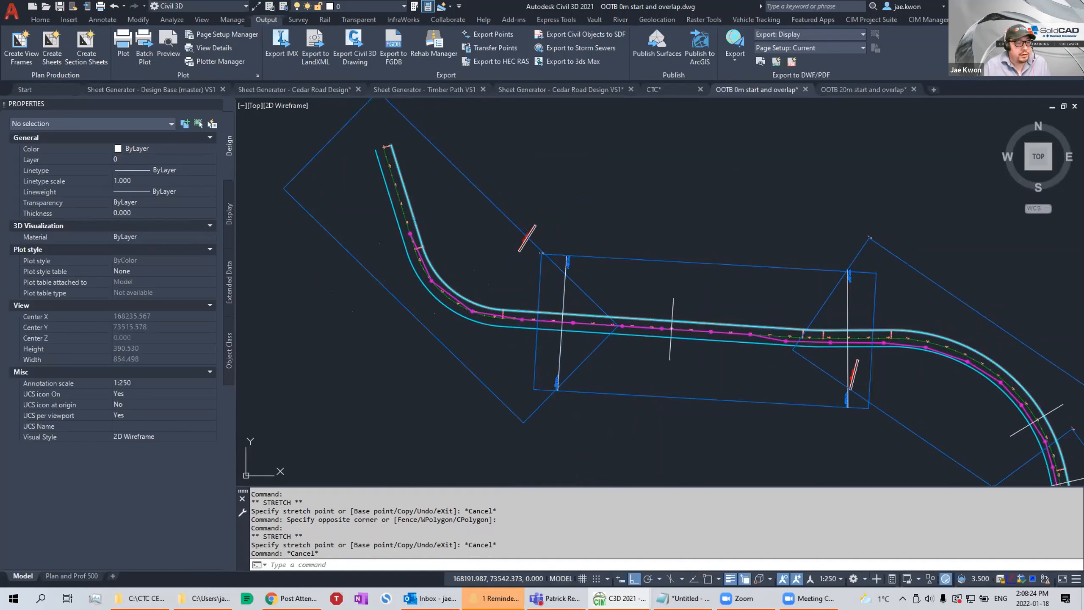
click(640, 318)
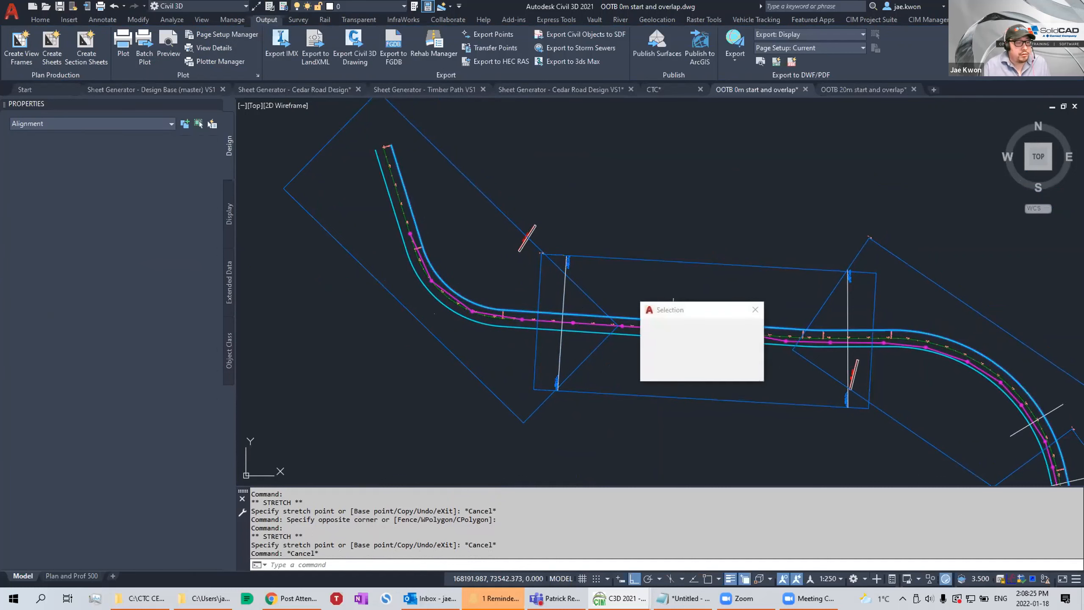
click(753, 309)
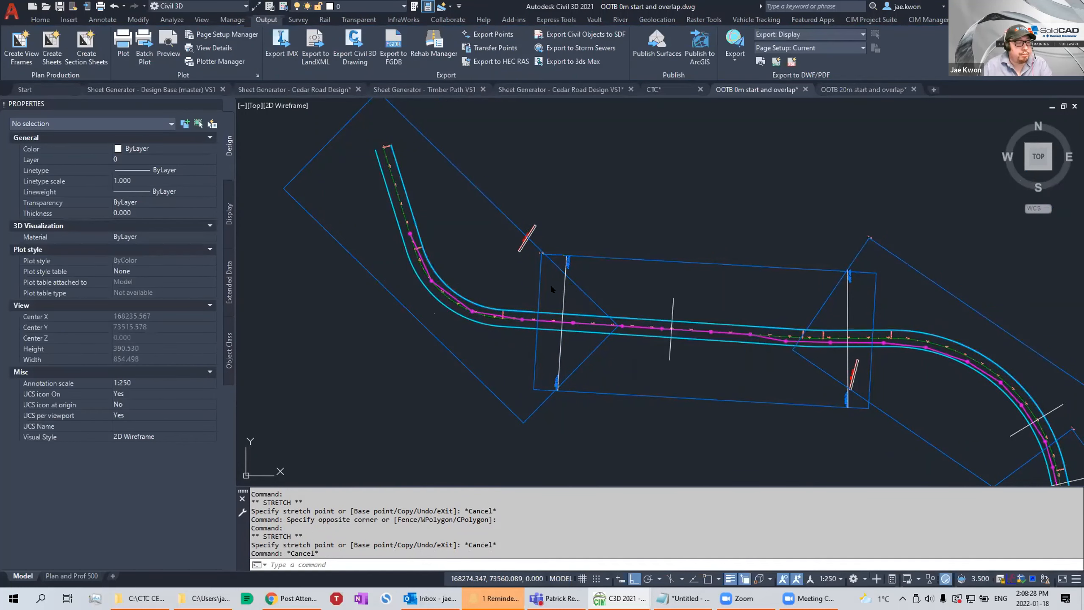
click(551, 289)
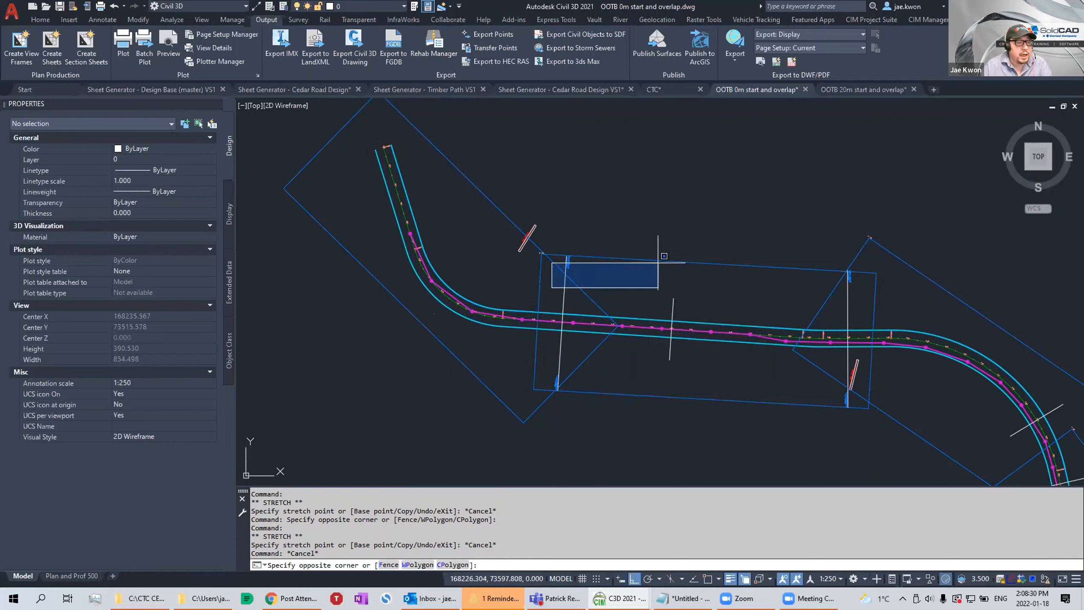
key(Escape)
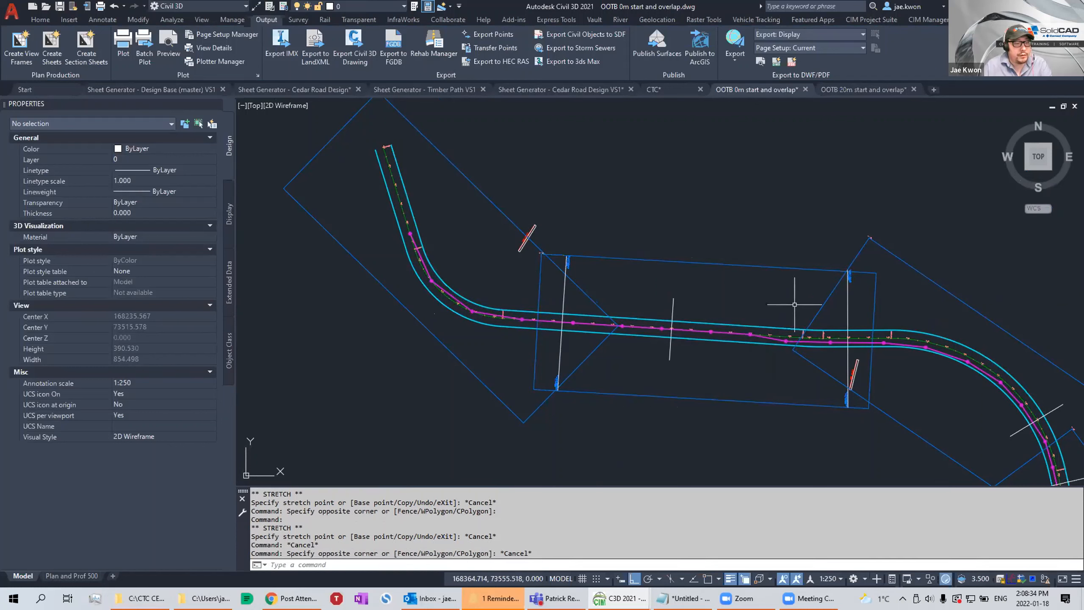
Examine the whole run of view frames along the alignment and inspect the first match line.
scroll(769, 296, down, 4)
middle_drag(768, 329, 732, 310)
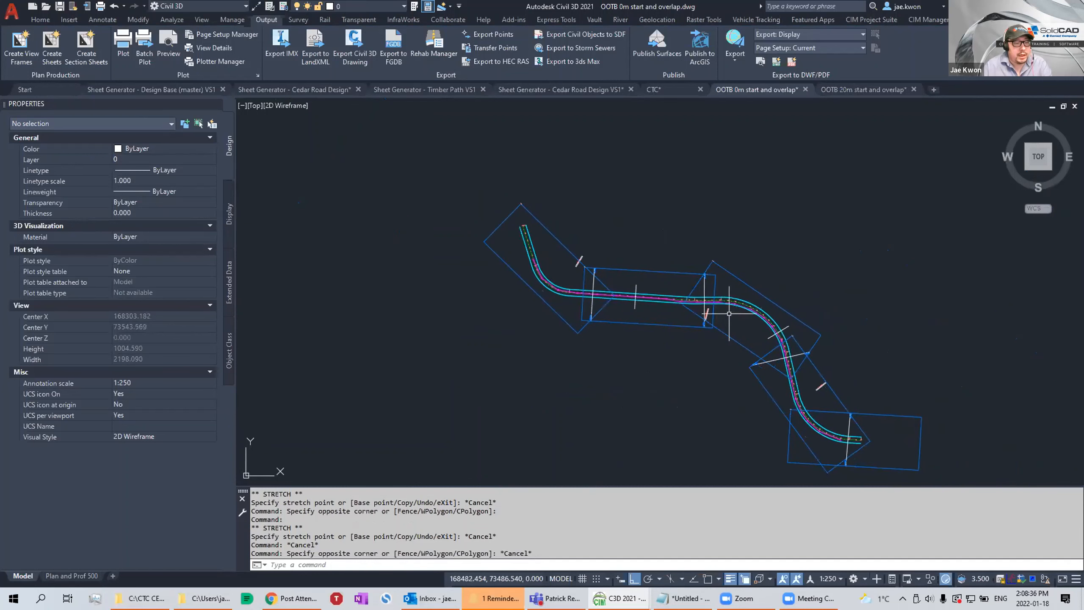
scroll(732, 310, up, 2)
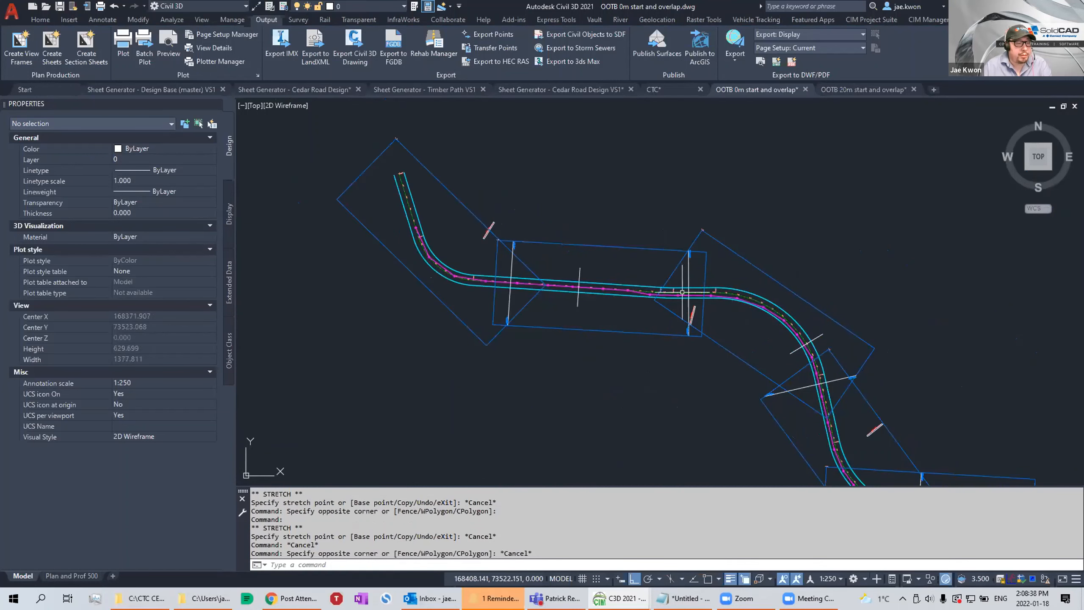
middle_drag(828, 351, 729, 279)
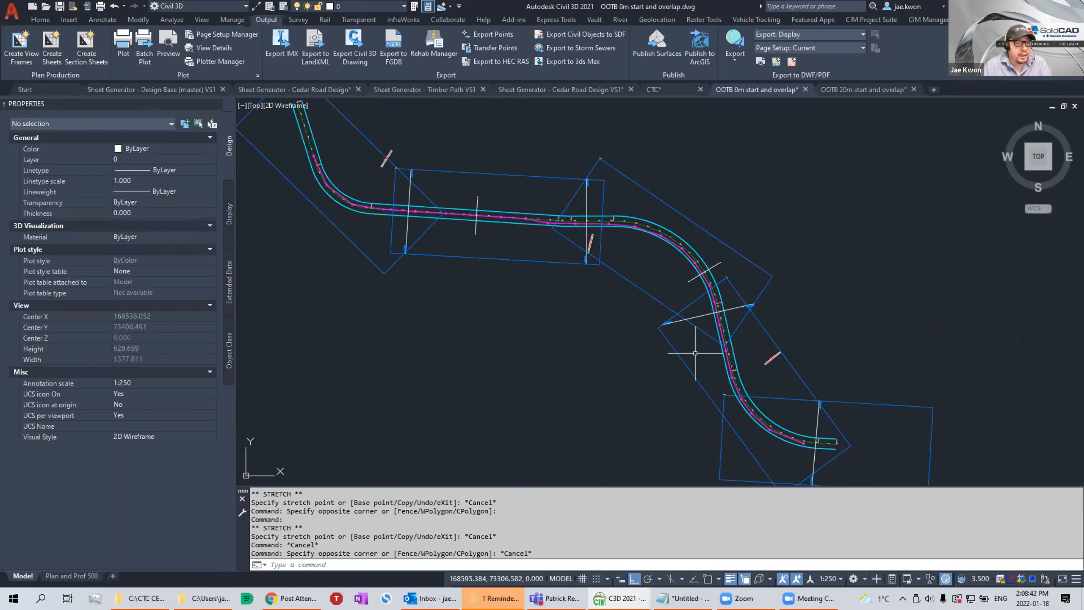
middle_drag(695, 354, 756, 381)
mouse_move(492, 238)
middle_down()
mouse_move(639, 268)
mouse_move(638, 208)
middle_up()
scroll(595, 248, up, 4)
scroll(657, 254, up, 2)
click(647, 239)
click(632, 227)
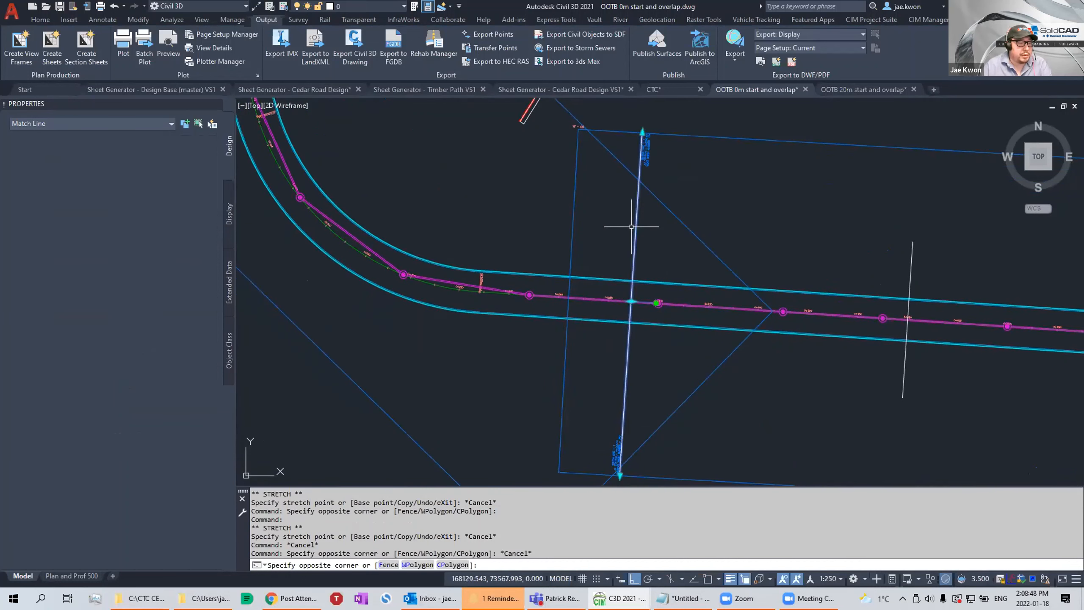
click(632, 226)
scroll(627, 278, down, 6)
key(Escape)
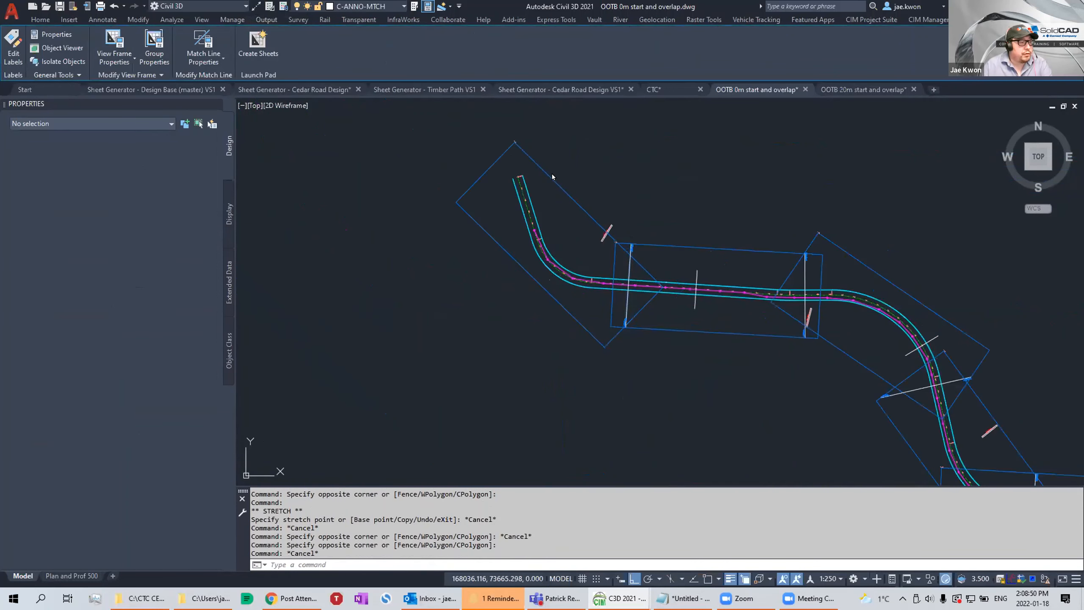
Try to move the first match line back toward the start of the alignment within the view frame overlap.
click(556, 179)
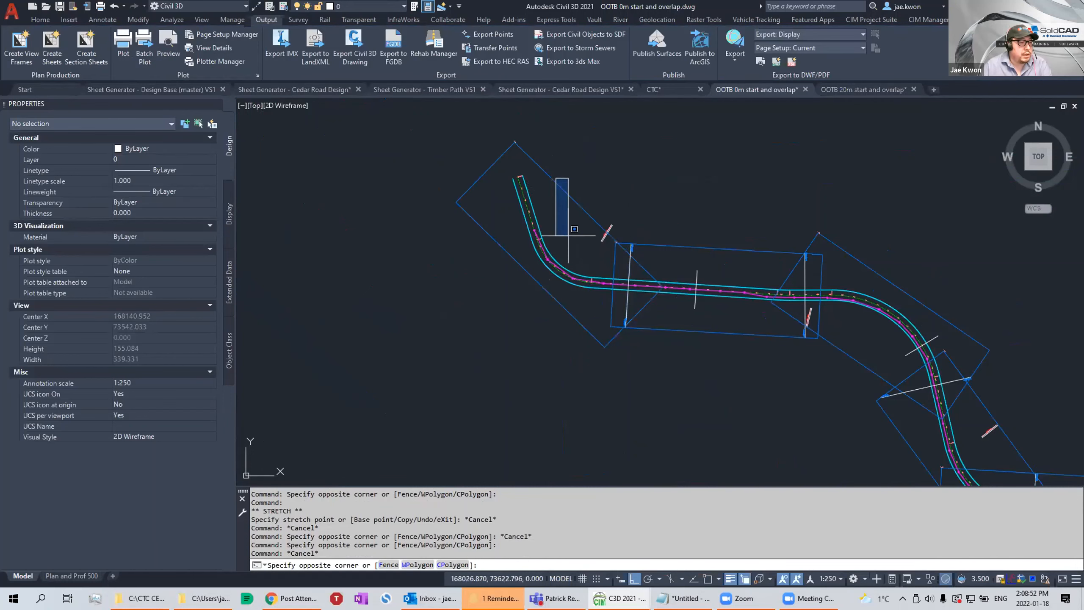
key(Escape)
scroll(629, 271, up, 6)
middle_drag(629, 271, 684, 256)
click(656, 252)
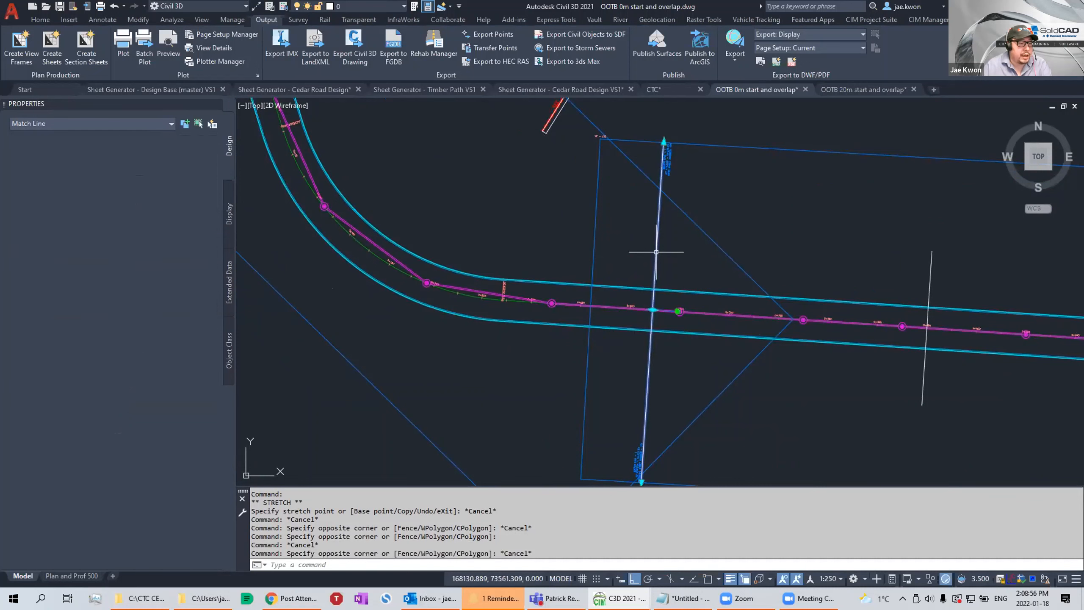
click(653, 309)
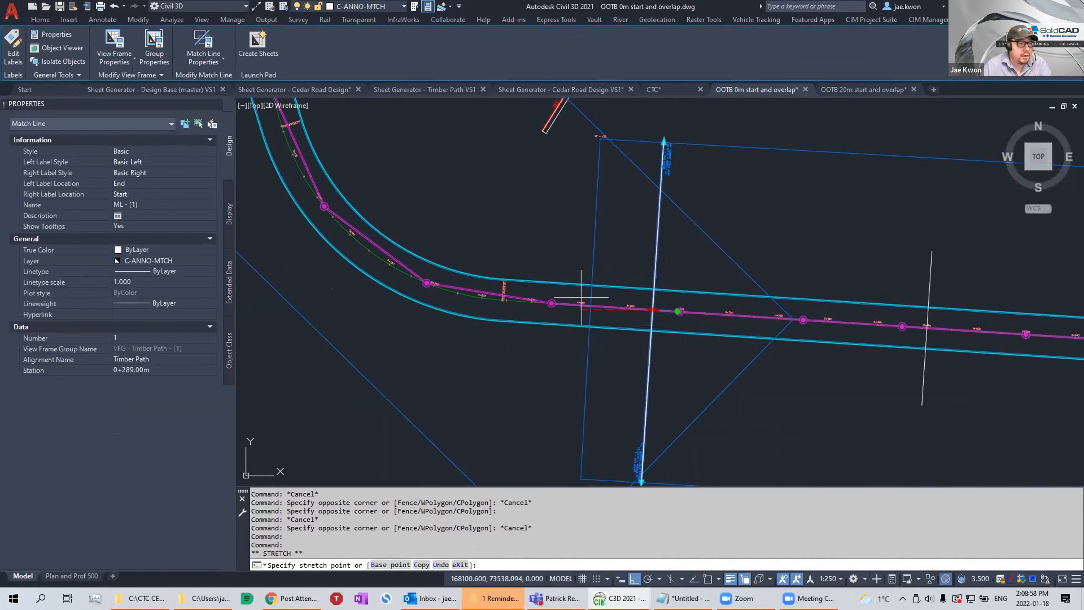
key(Escape)
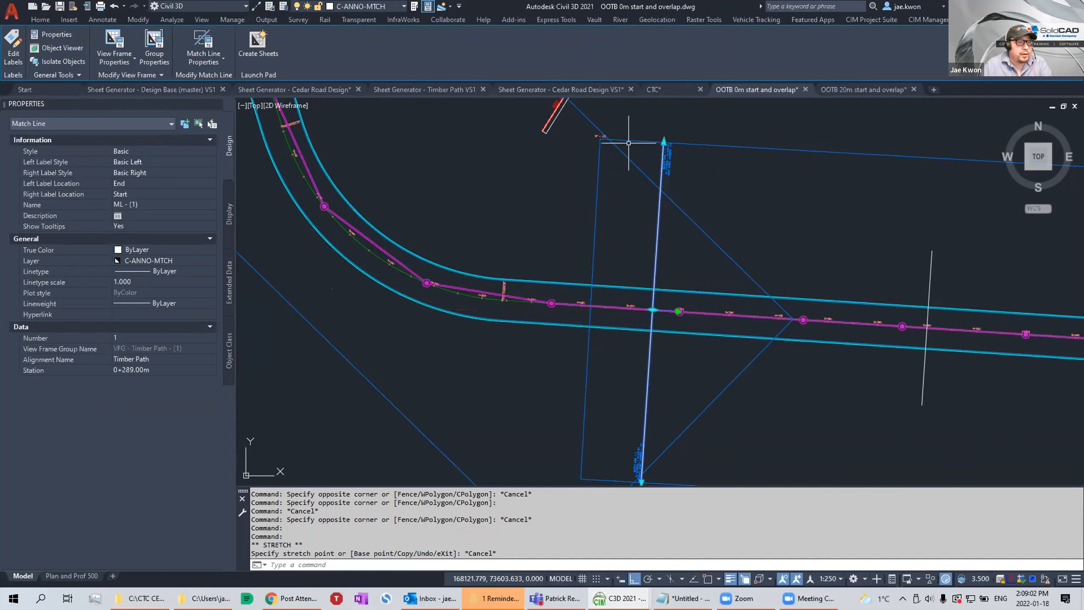
Switch to the OOTB 20m start and overlap drawing and examine the match line between its first two view frames.
scroll(721, 147, down, 2)
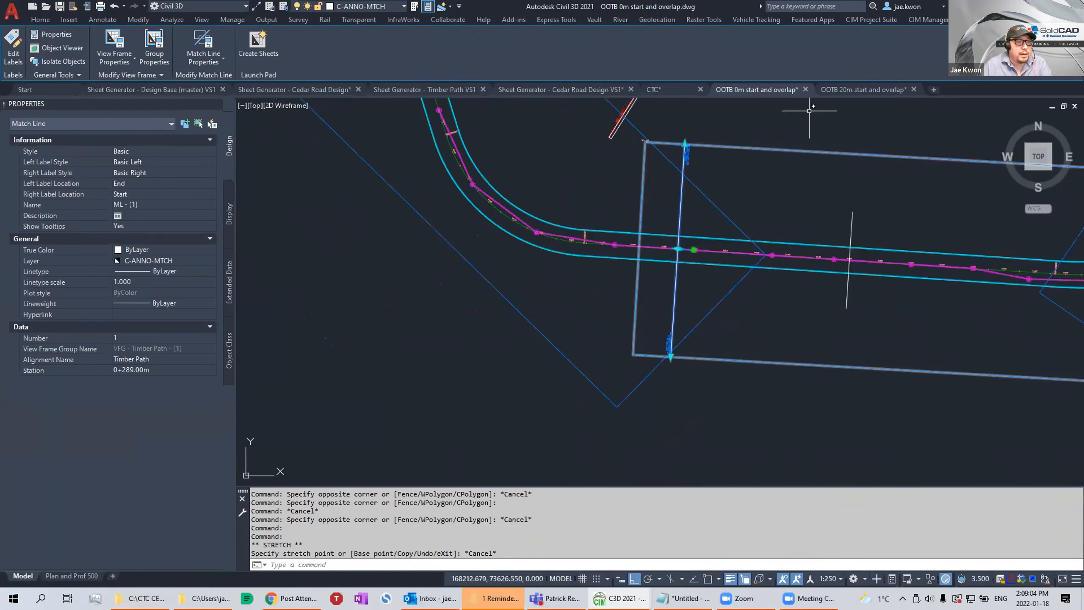
mouse_move(847, 89)
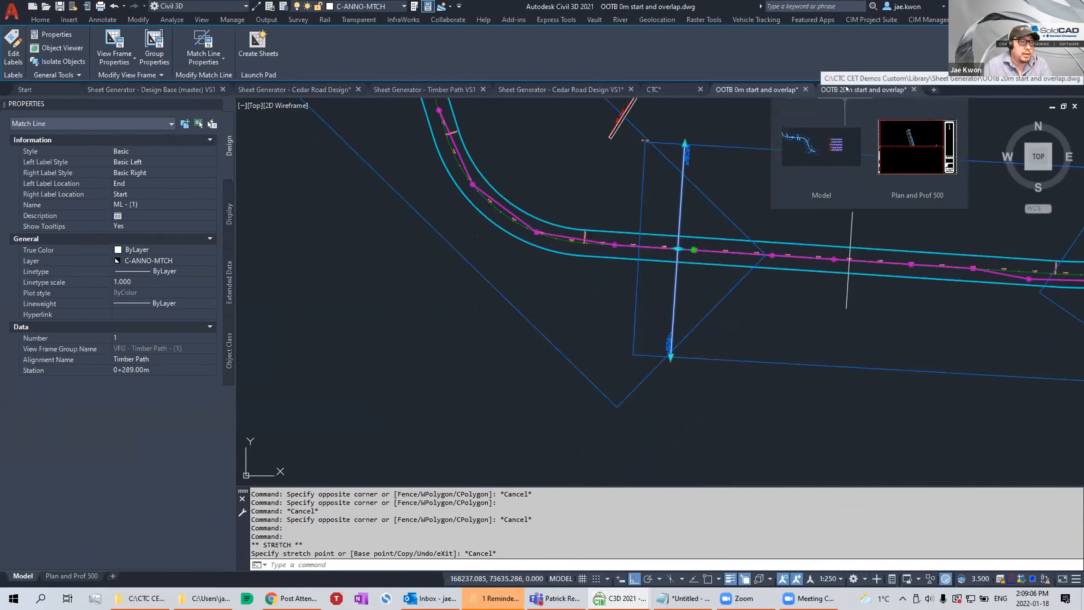
click(847, 88)
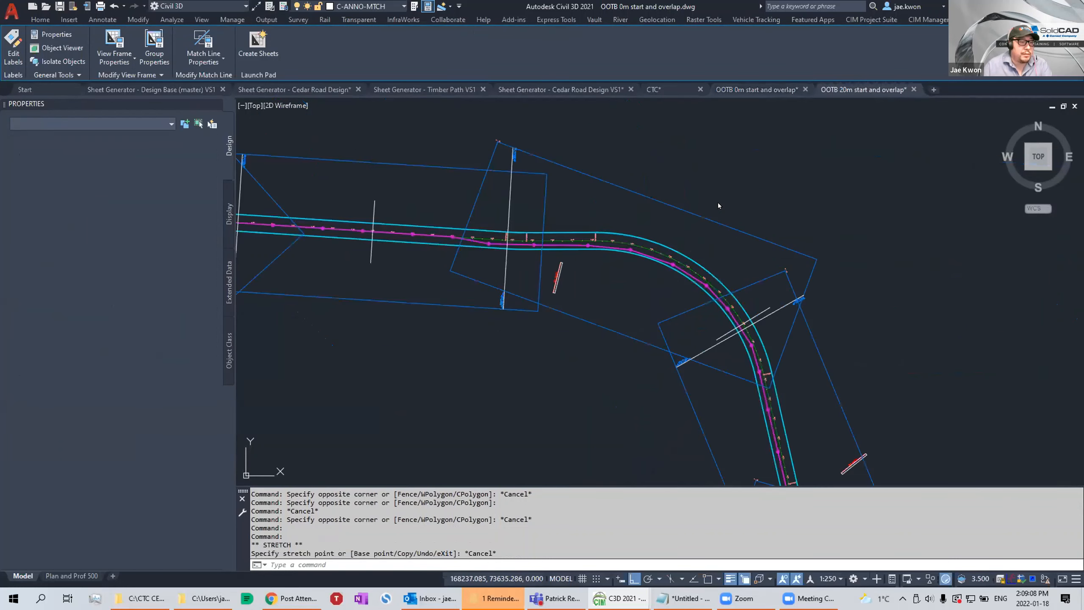
scroll(574, 210, down, 4)
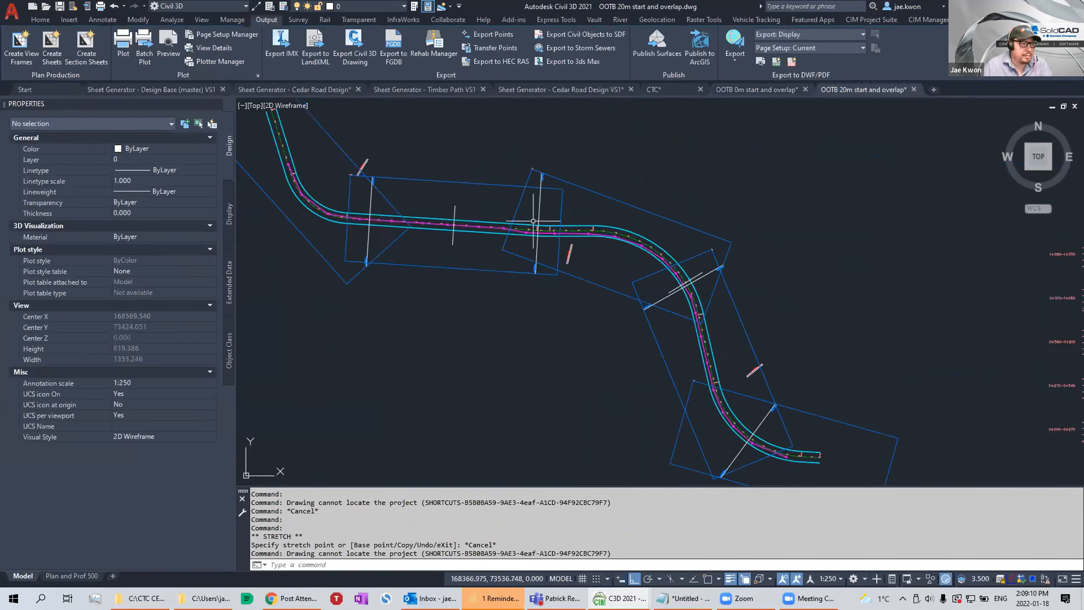
middle_drag(533, 221, 709, 272)
scroll(614, 243, up, 8)
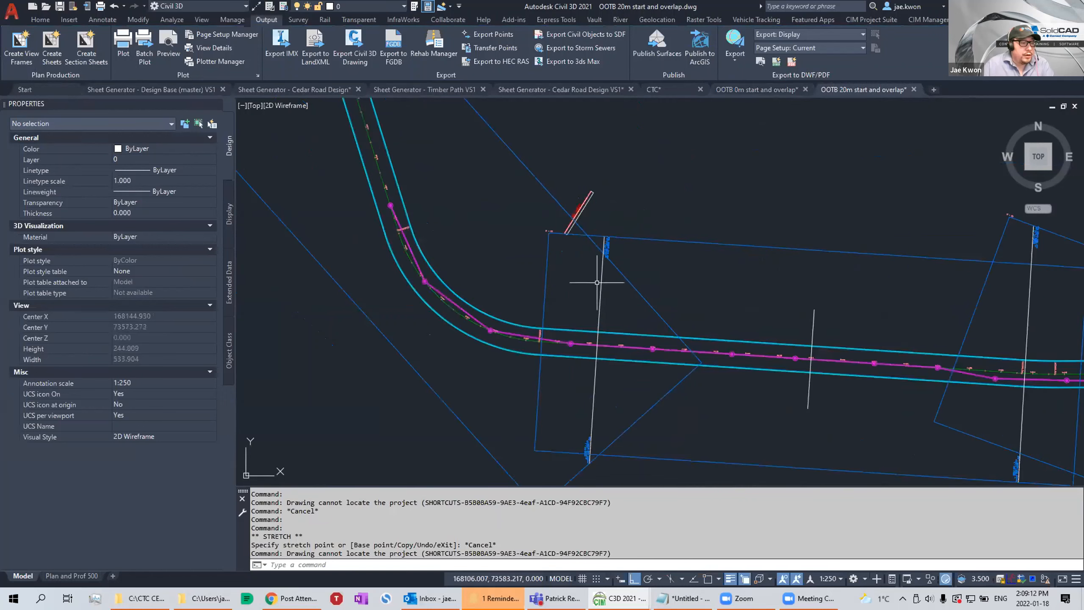
Try to move the match line between the first two view frames back toward the start of the alignment.
click(637, 252)
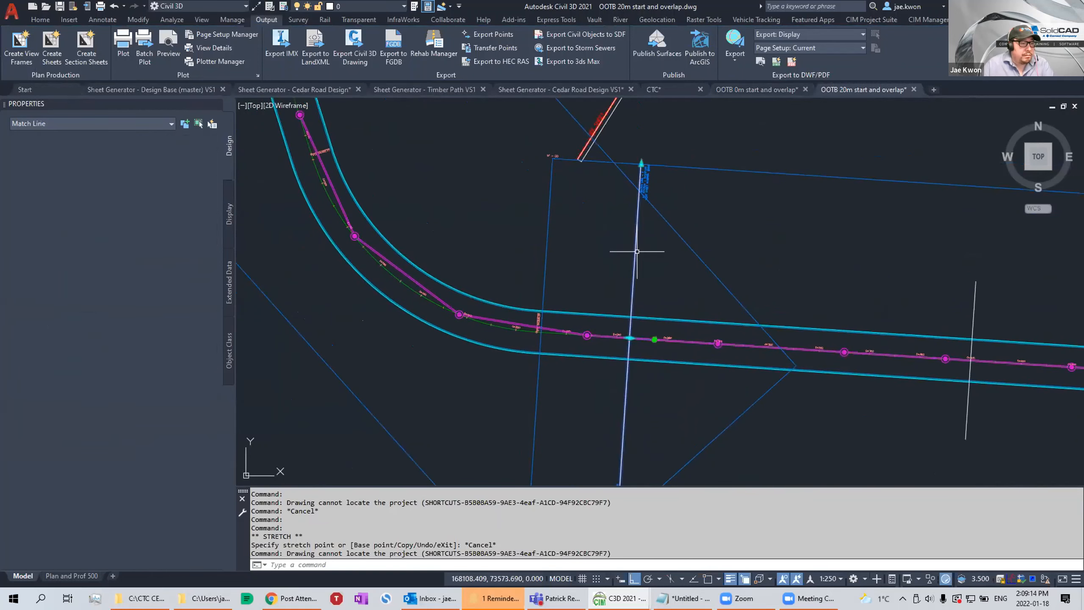
click(630, 338)
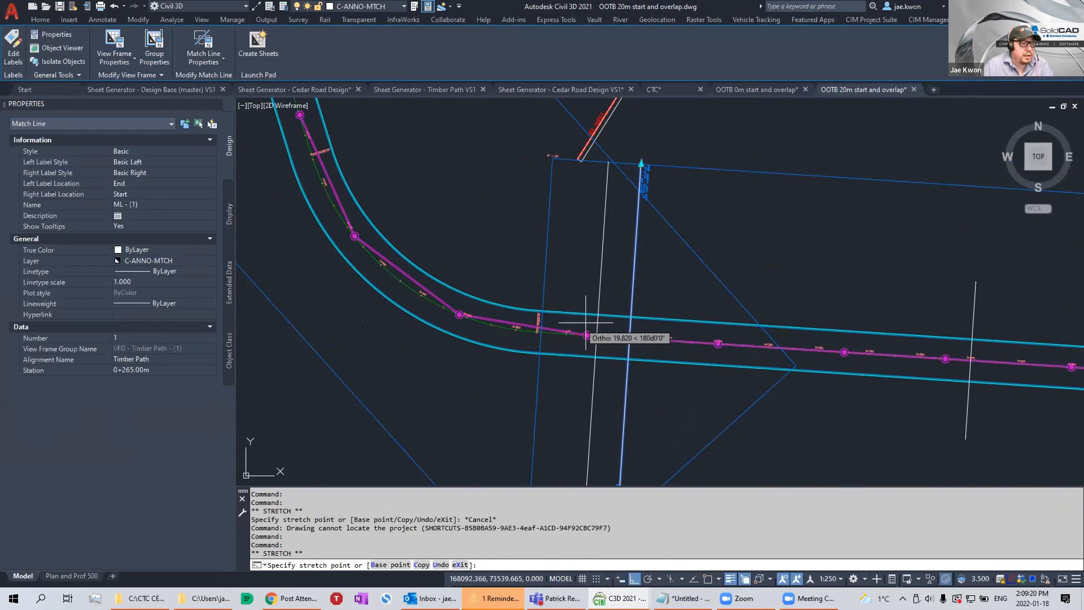
key(Escape)
Examine the full run of view frames and match lines in the 20 m start-and-overlap drawing.
scroll(648, 218, down, 4)
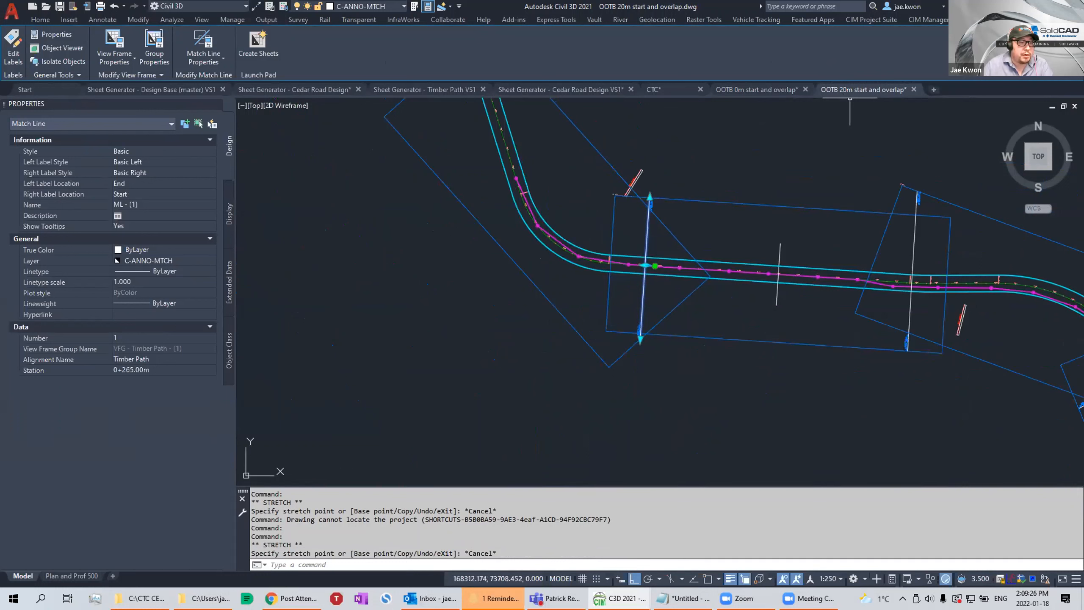
scroll(784, 229, down, 2)
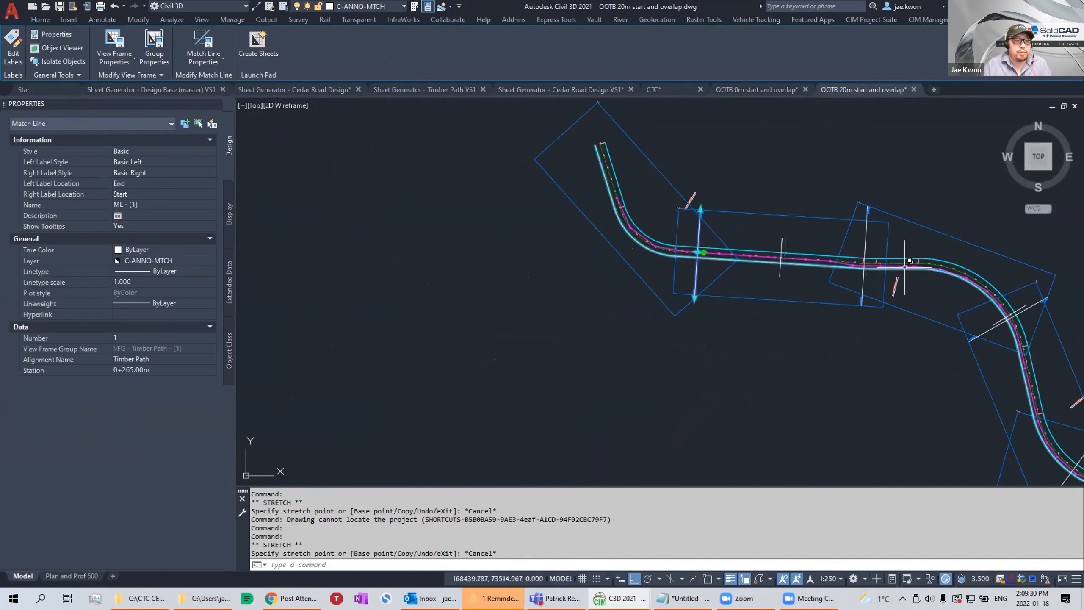
scroll(933, 249, down, 2)
middle_drag(874, 247, 775, 233)
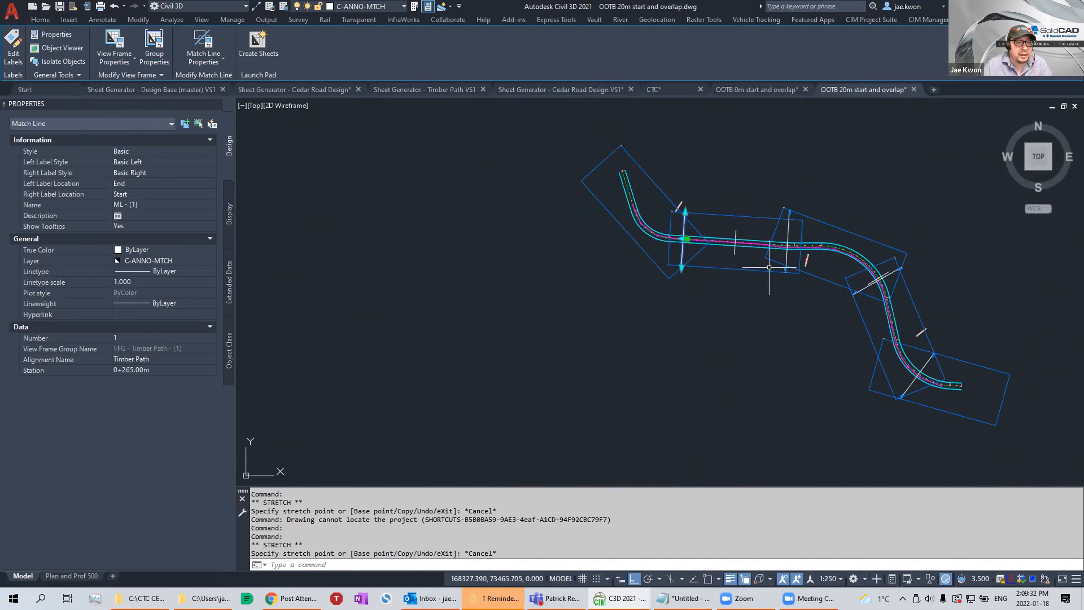
mouse_move(744, 280)
middle_down()
mouse_move(757, 296)
mouse_move(731, 320)
middle_up()
scroll(764, 302, up, 2)
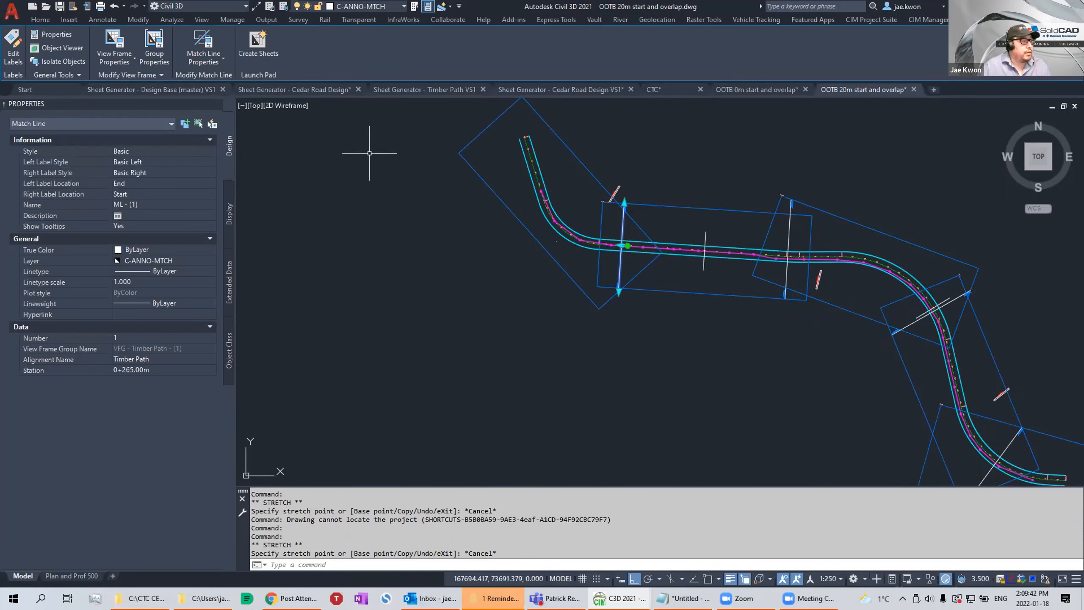
Switch to the Sheet Generator - Design Base (master) VS1 drawing and examine its view shapes and match lines along the main road.
click(157, 86)
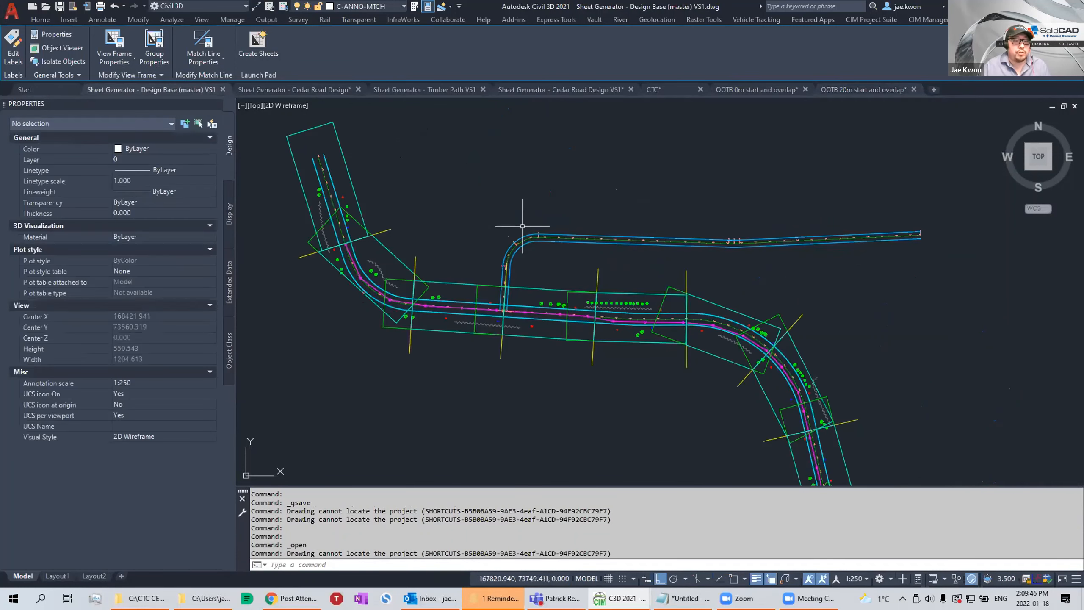
mouse_move(489, 225)
middle_down()
mouse_move(585, 216)
mouse_move(512, 231)
middle_up()
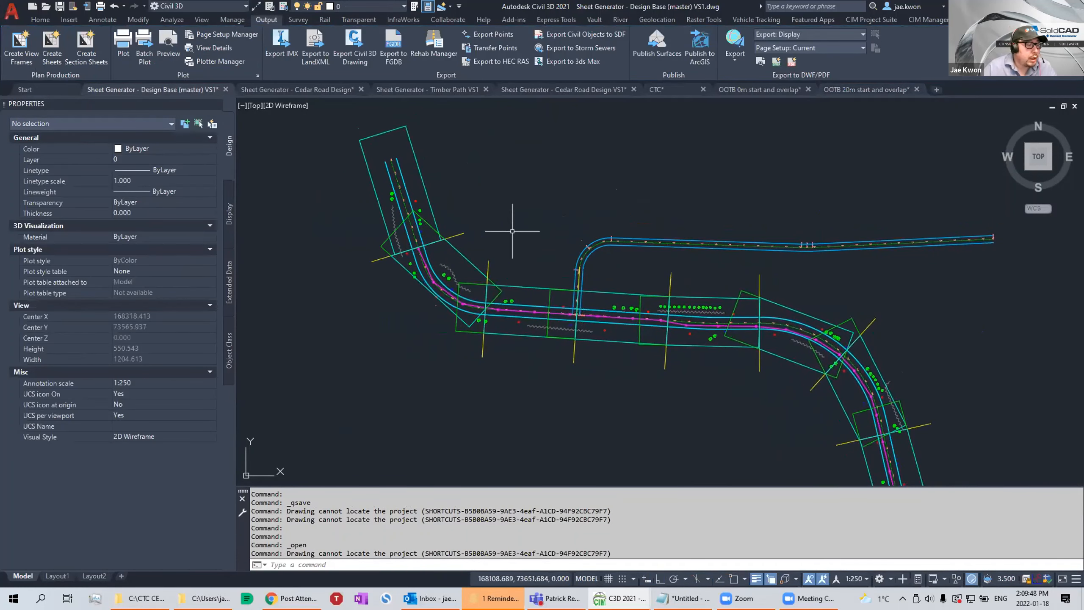
scroll(586, 218, up, 3)
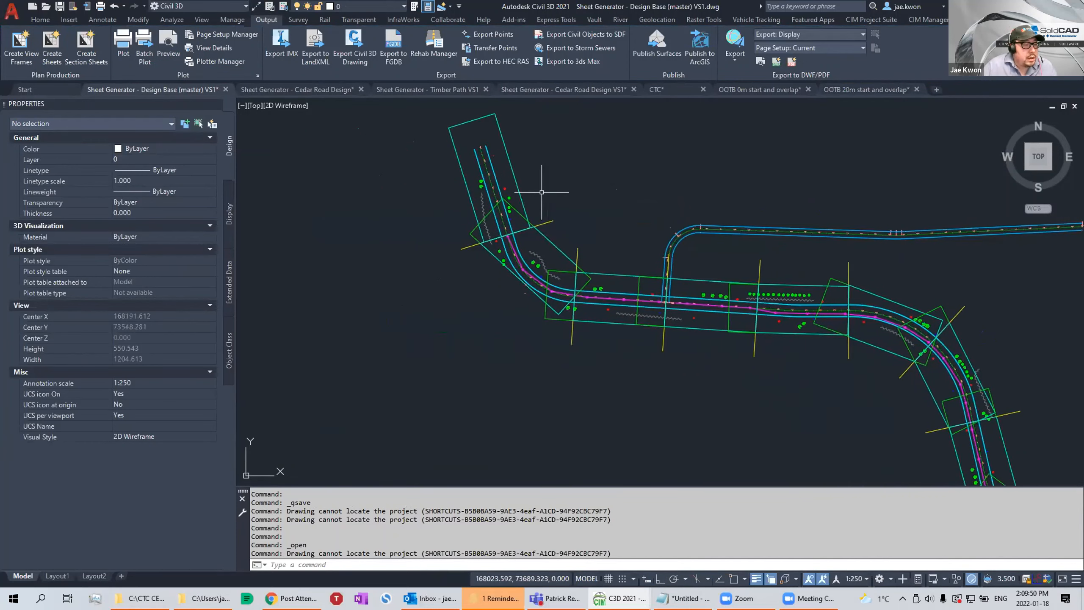
middle_drag(585, 218, 552, 237)
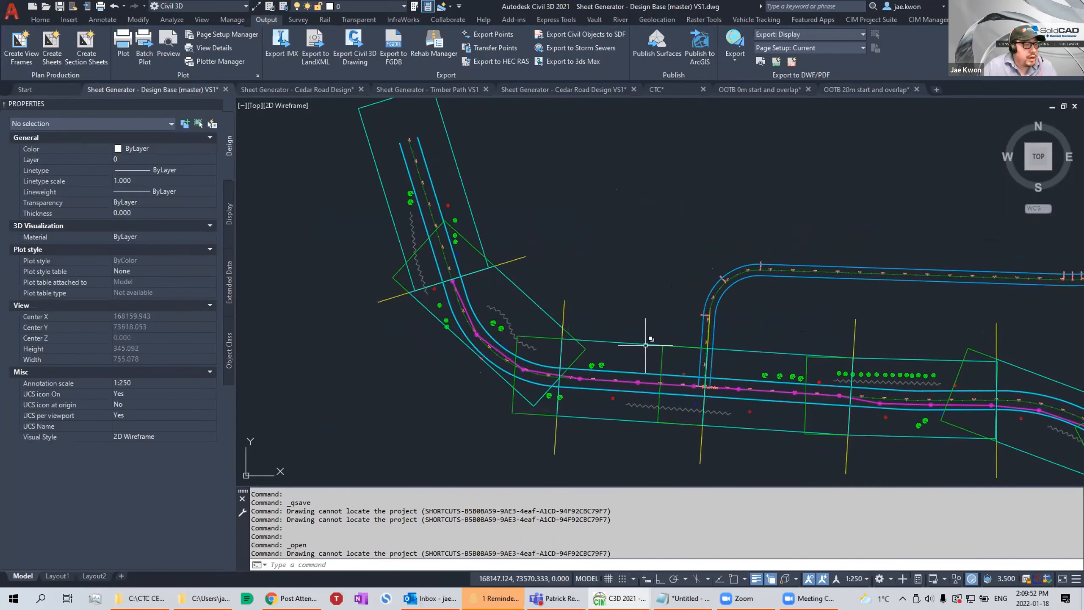
middle_drag(832, 397, 692, 319)
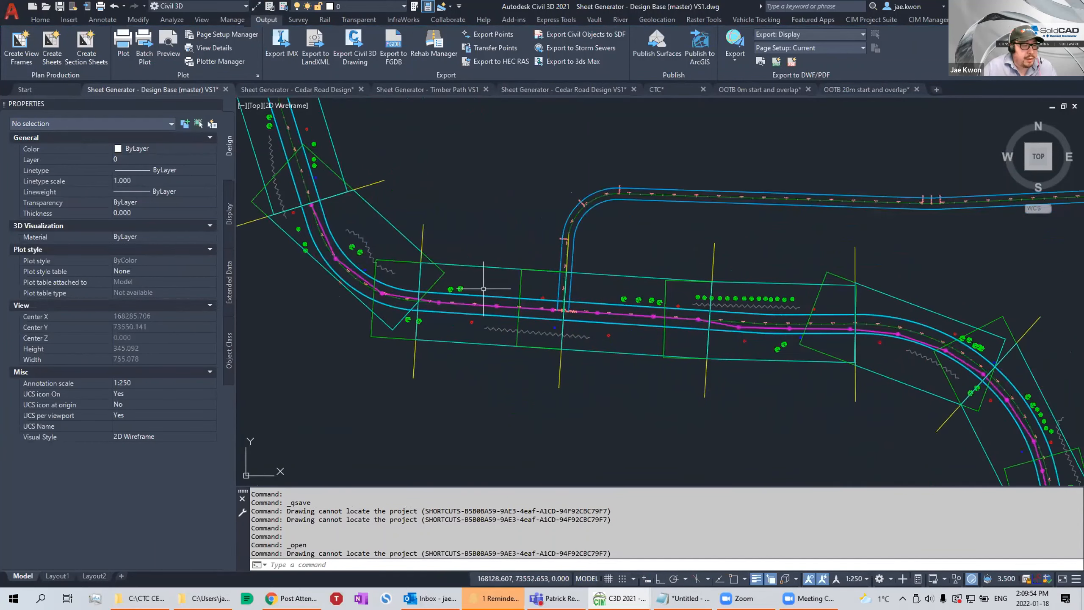
middle_drag(551, 262, 618, 278)
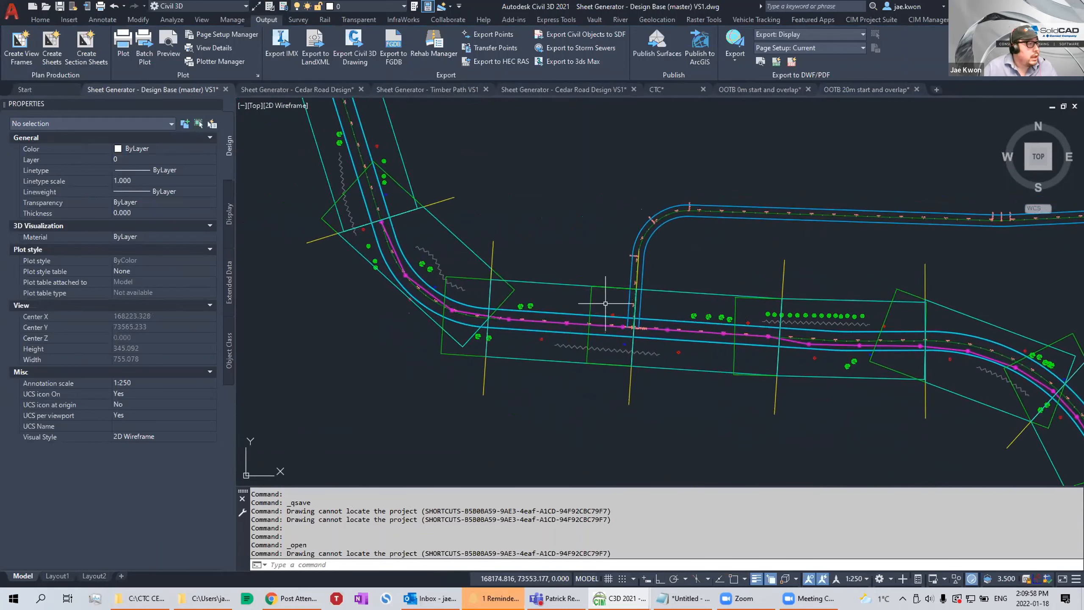
scroll(610, 308, up, 3)
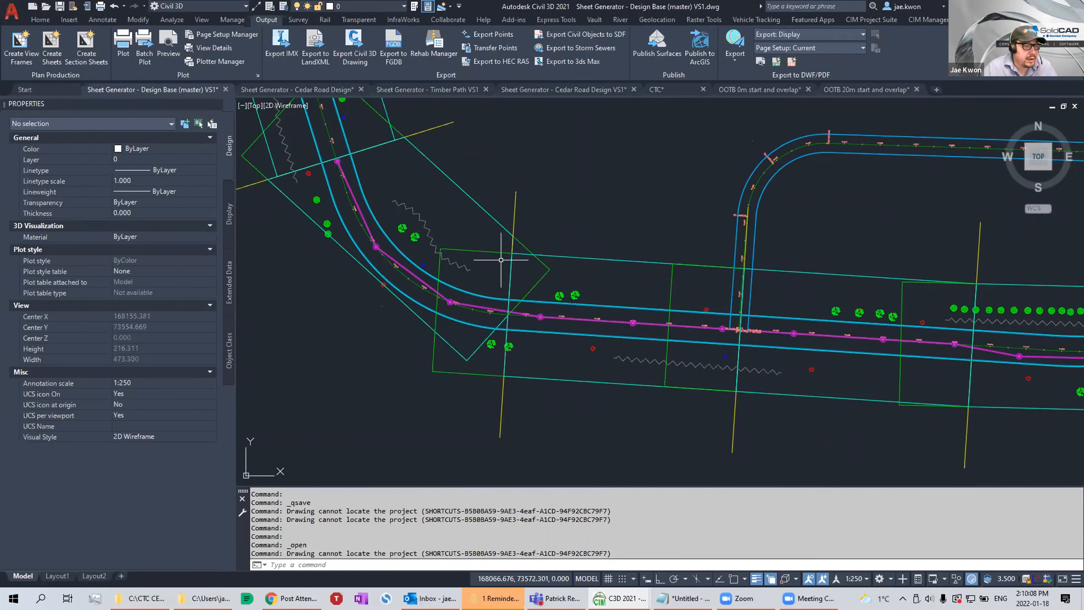
scroll(485, 255, up, 4)
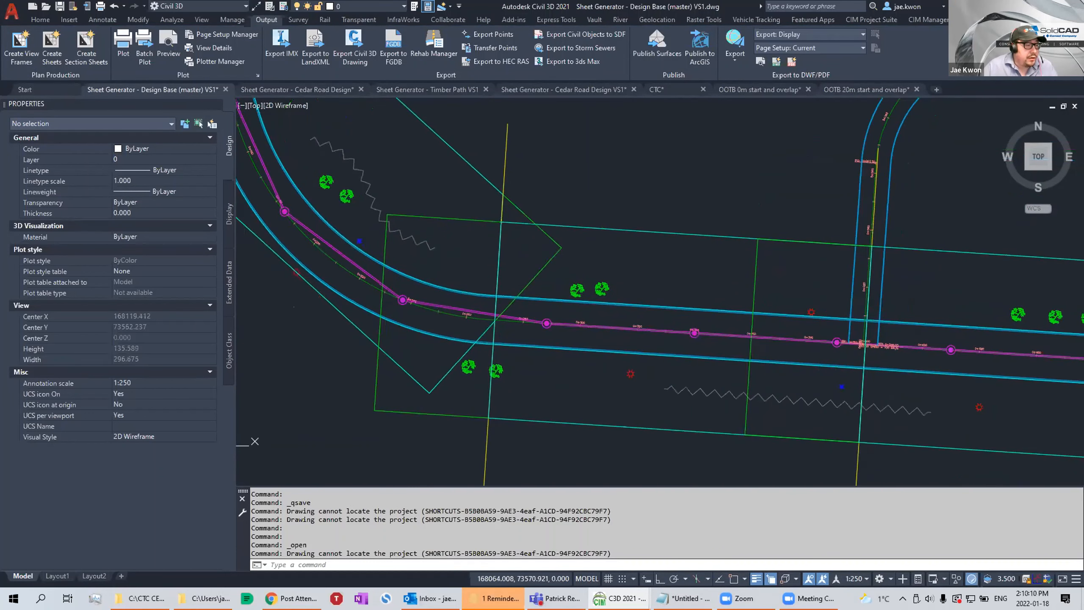
Inspect the properties of the print area block before the side road junction and of the plan view shape polyline inside it.
click(459, 219)
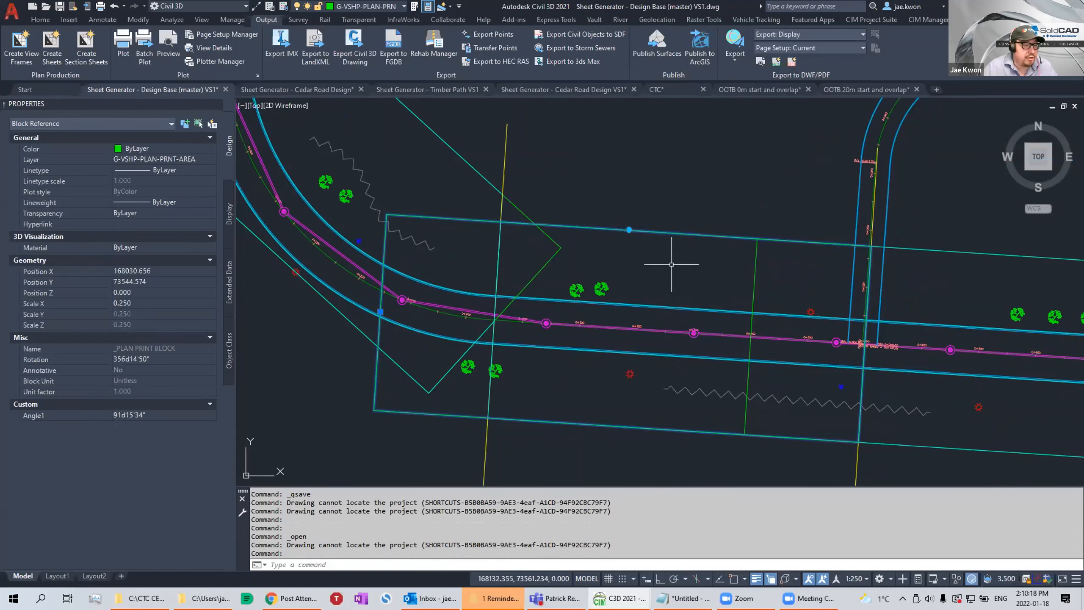
key(Escape)
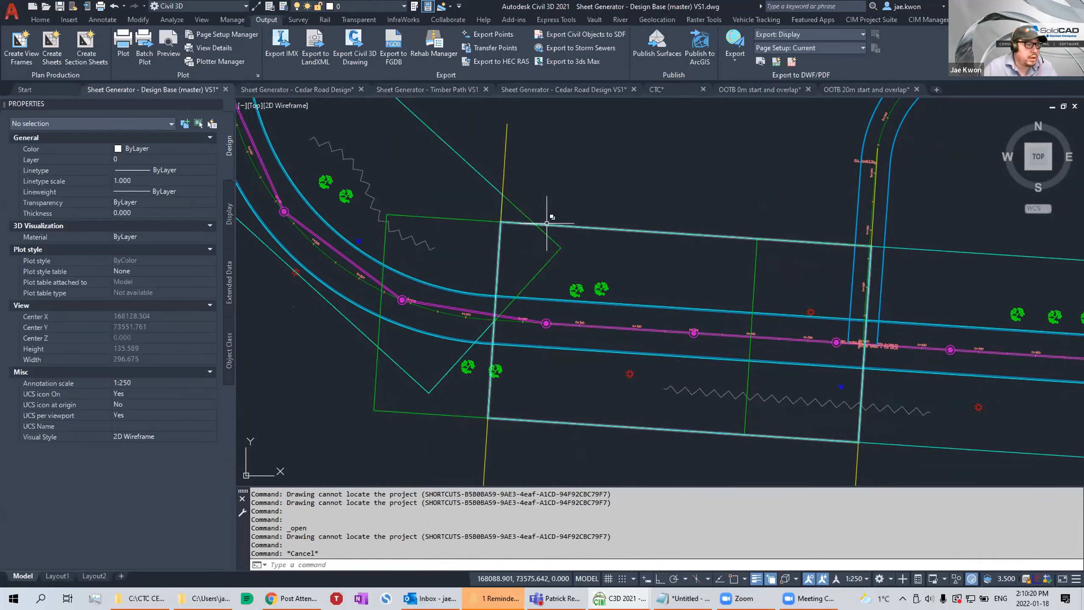
click(550, 220)
click(606, 263)
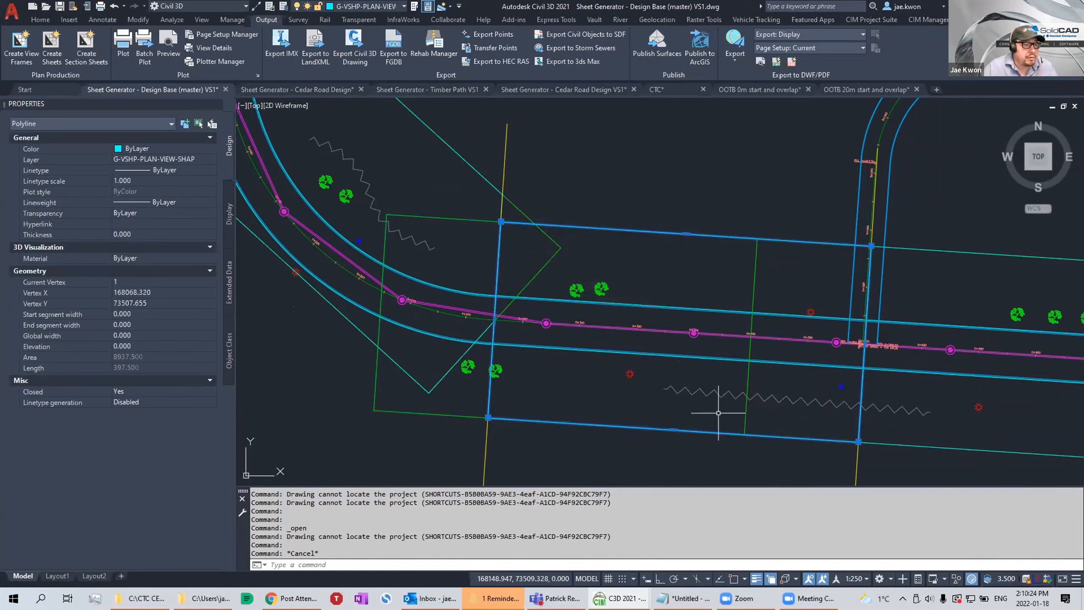
Examine how the selected plan view shape meets its neighbours and where its match line falls at the side road intersection.
scroll(673, 318, down, 2)
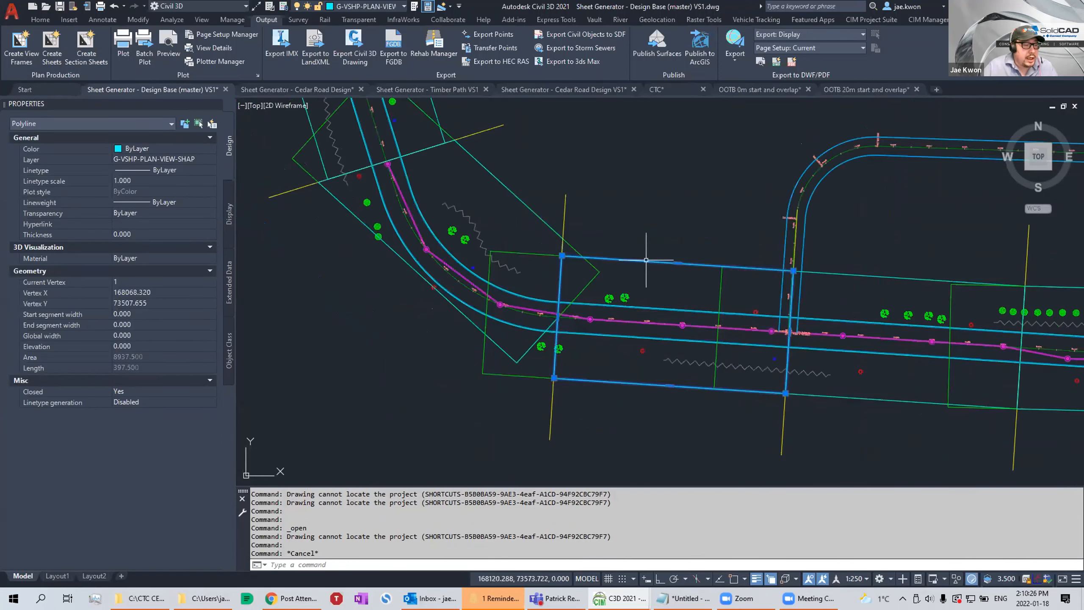
scroll(648, 260, up, 2)
middle_drag(699, 288, 668, 227)
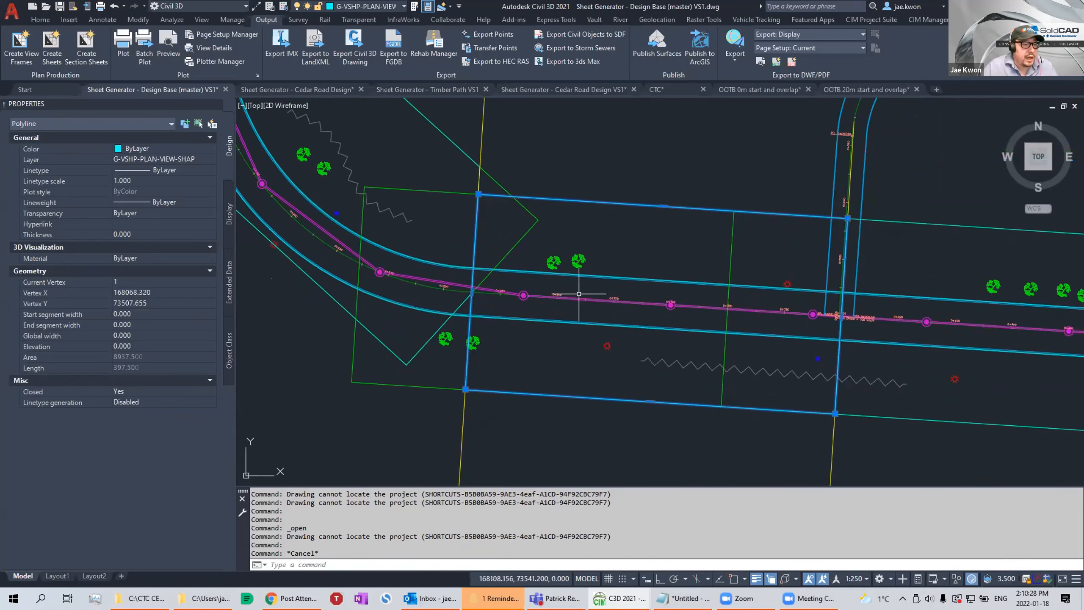
scroll(483, 136, down, 2)
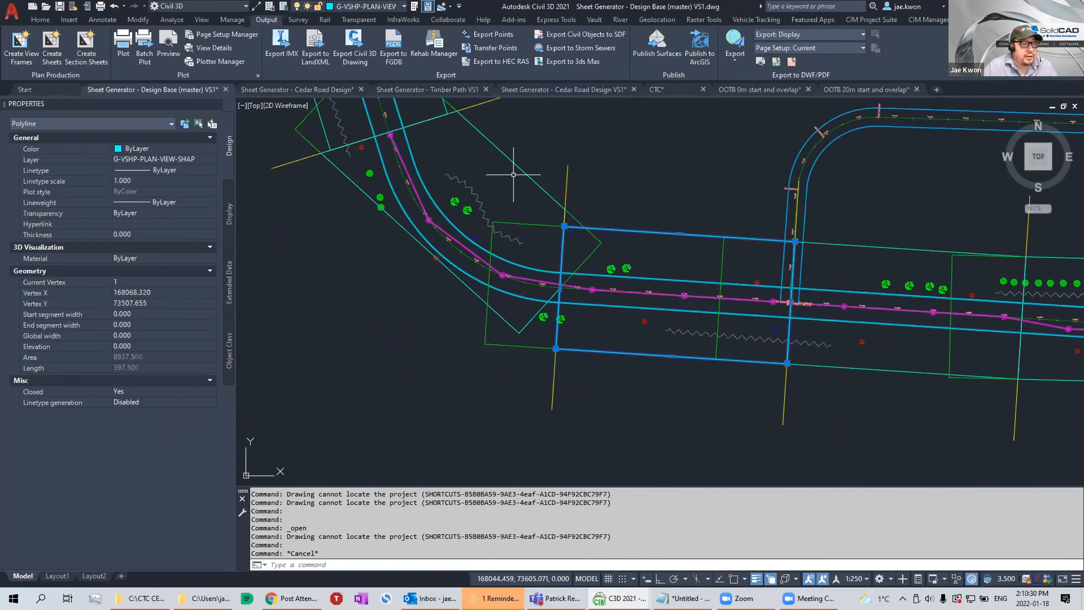
scroll(561, 184, down, 2)
middle_drag(561, 183, 515, 273)
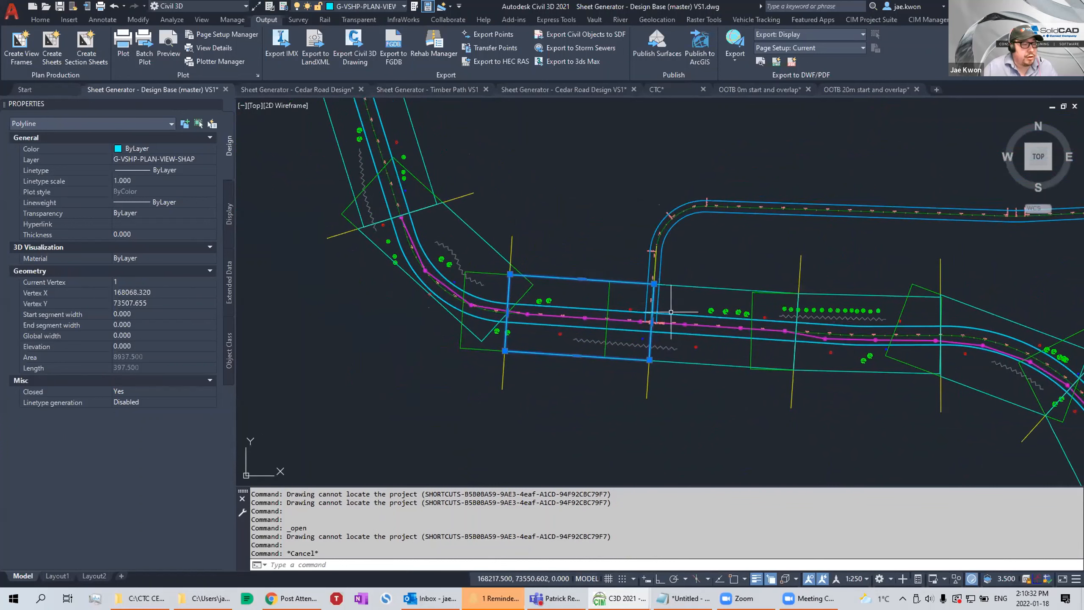
scroll(575, 336, up, 4)
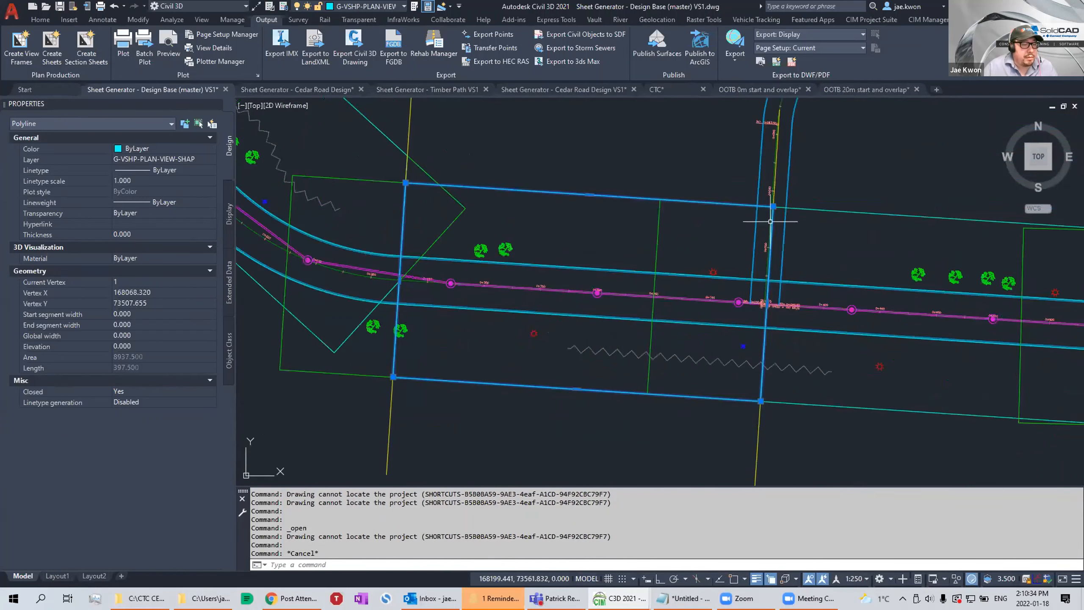
scroll(779, 205, up, 2)
mouse_move(779, 204)
middle_down()
mouse_move(755, 213)
mouse_move(685, 158)
middle_up()
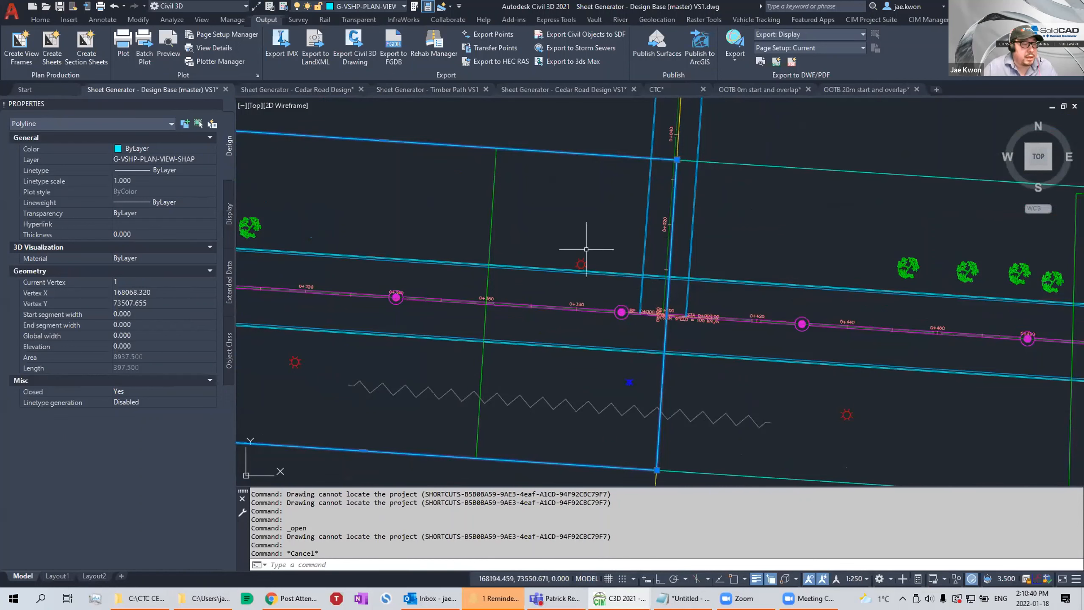
scroll(734, 253, down, 2)
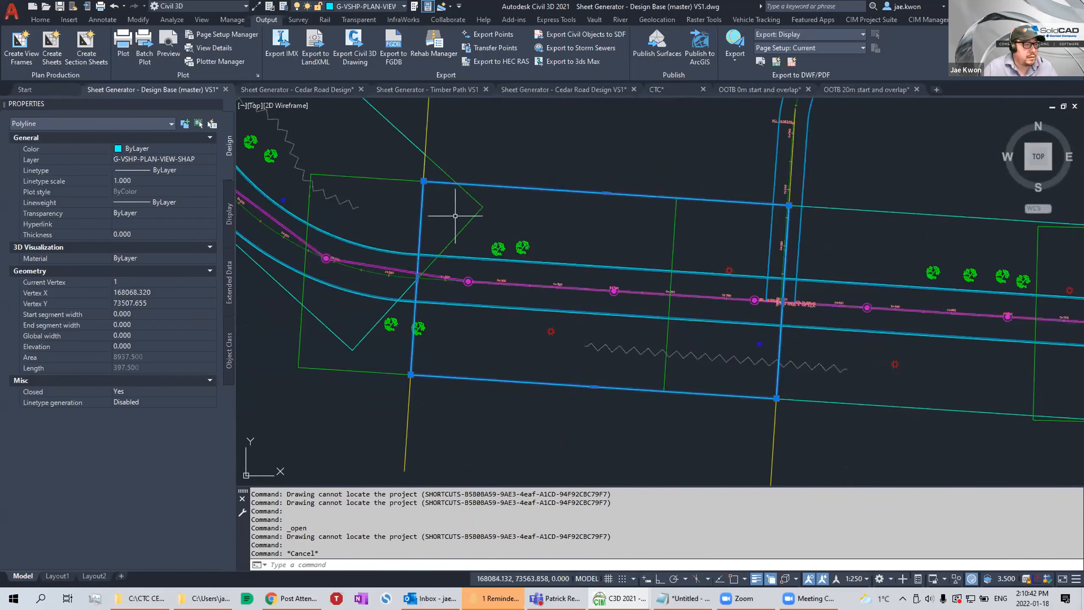
Move the print area block forward along the main road so that it extends past the side road intersection.
key(Escape)
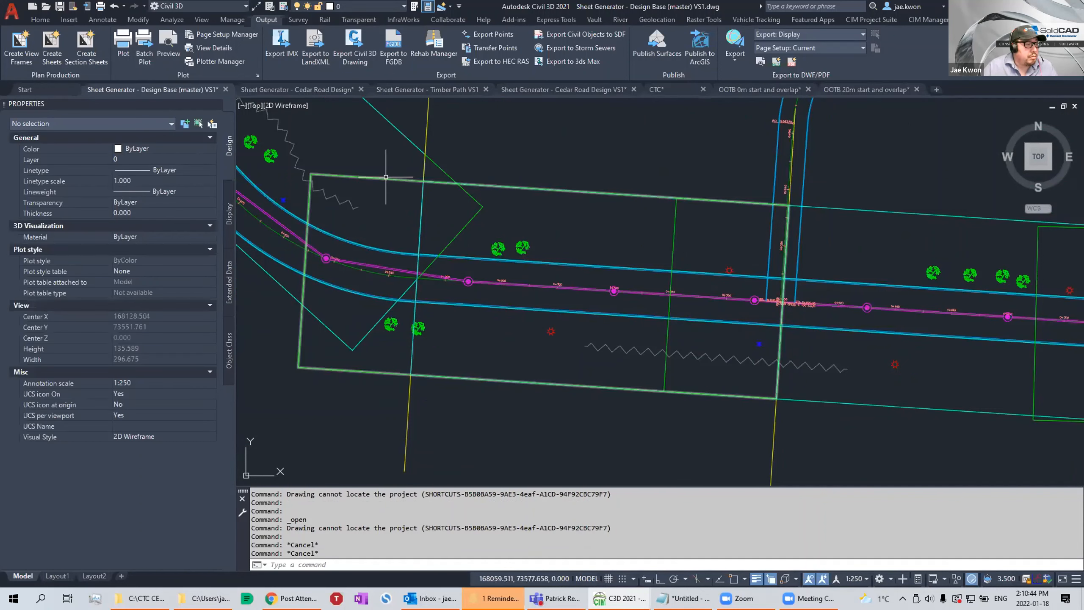
click(385, 177)
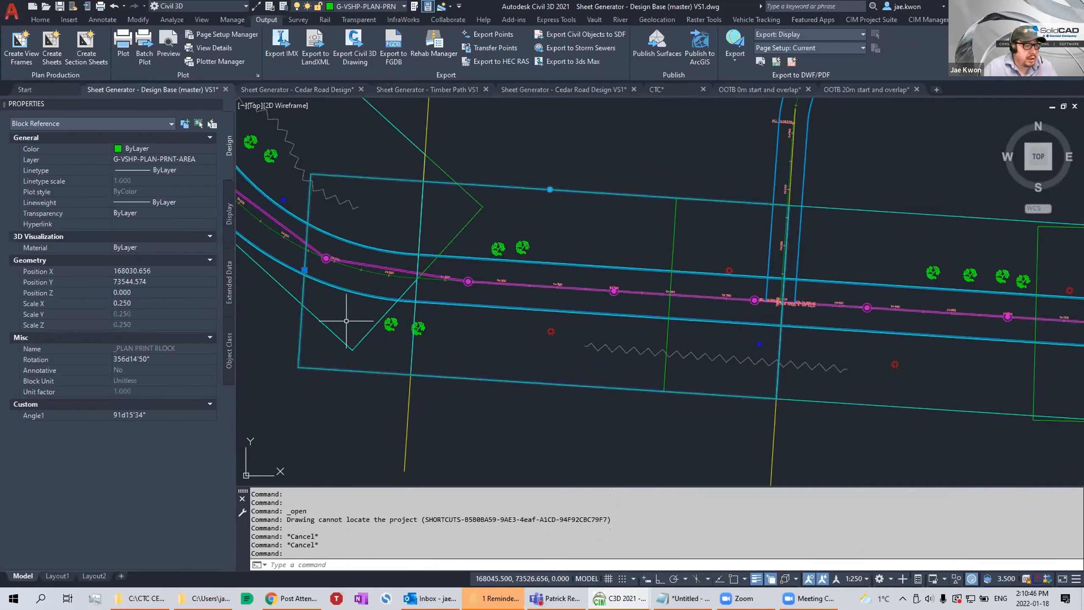
text(m)
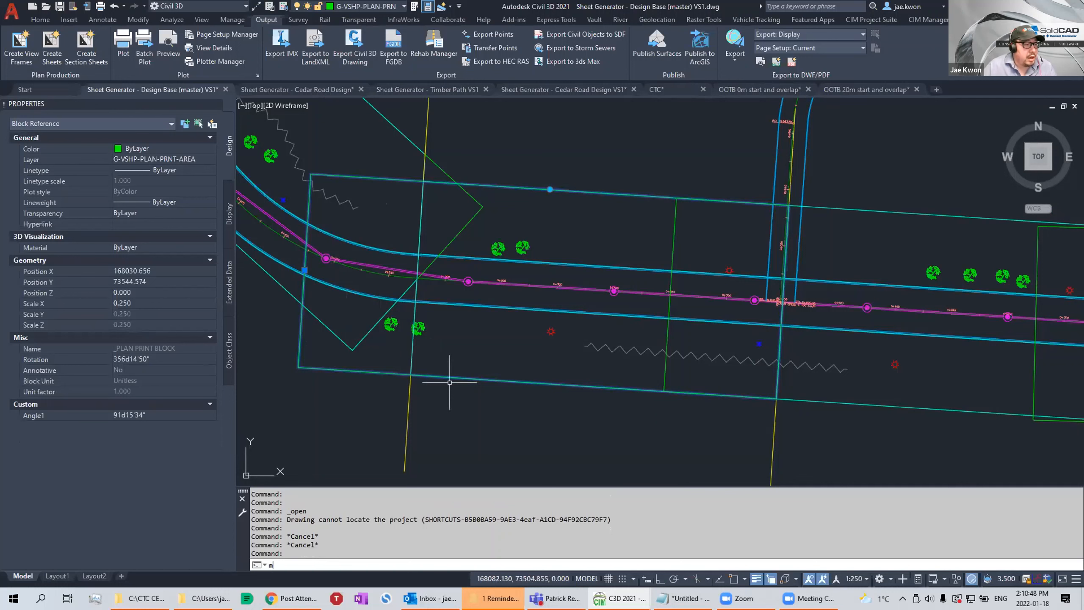
key(Return)
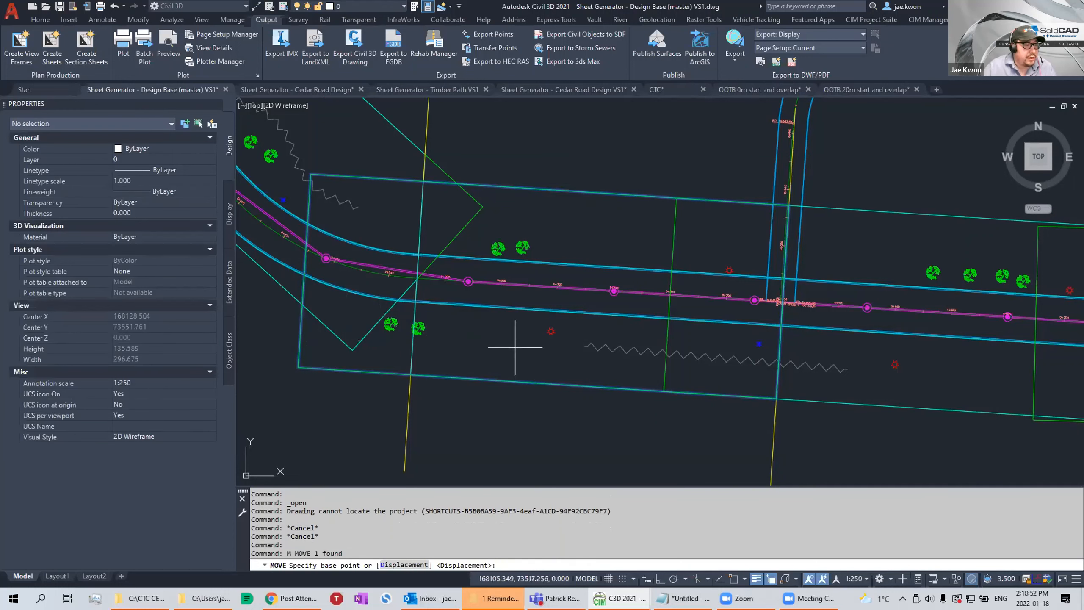
click(500, 356)
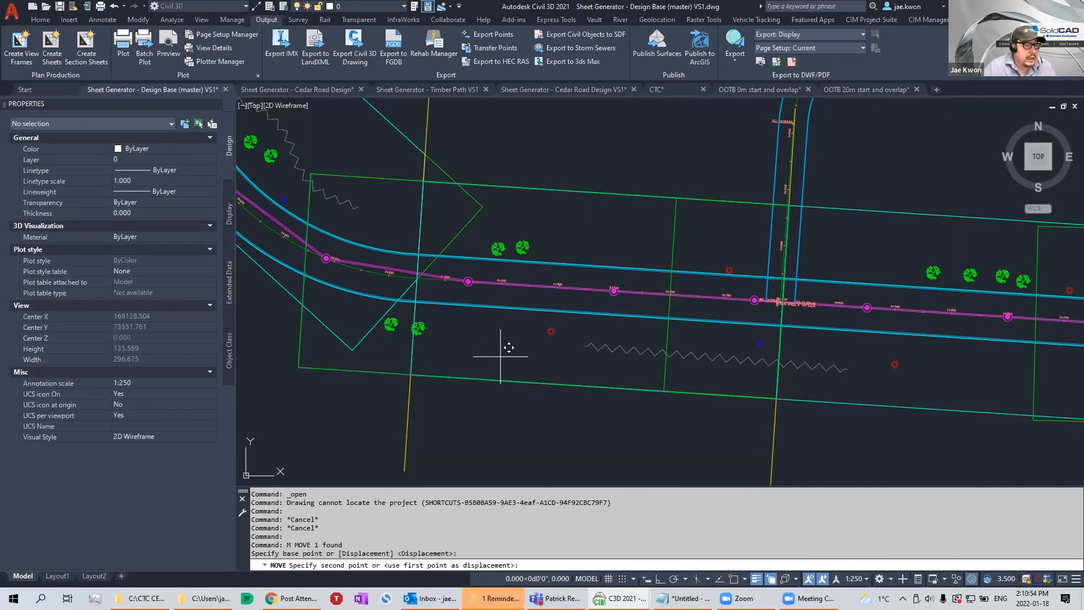
click(583, 363)
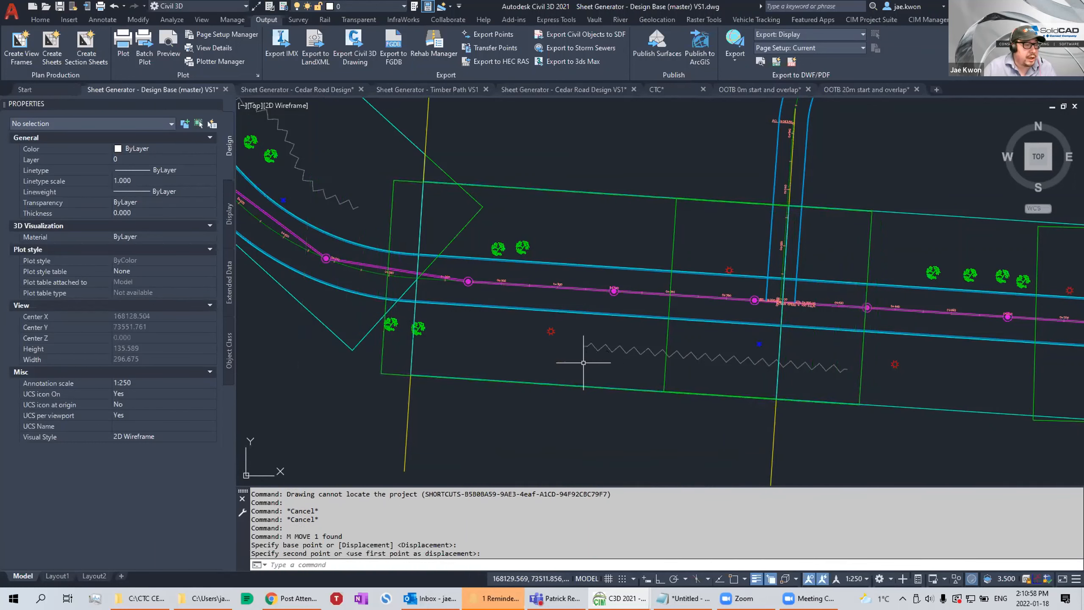
key(Escape)
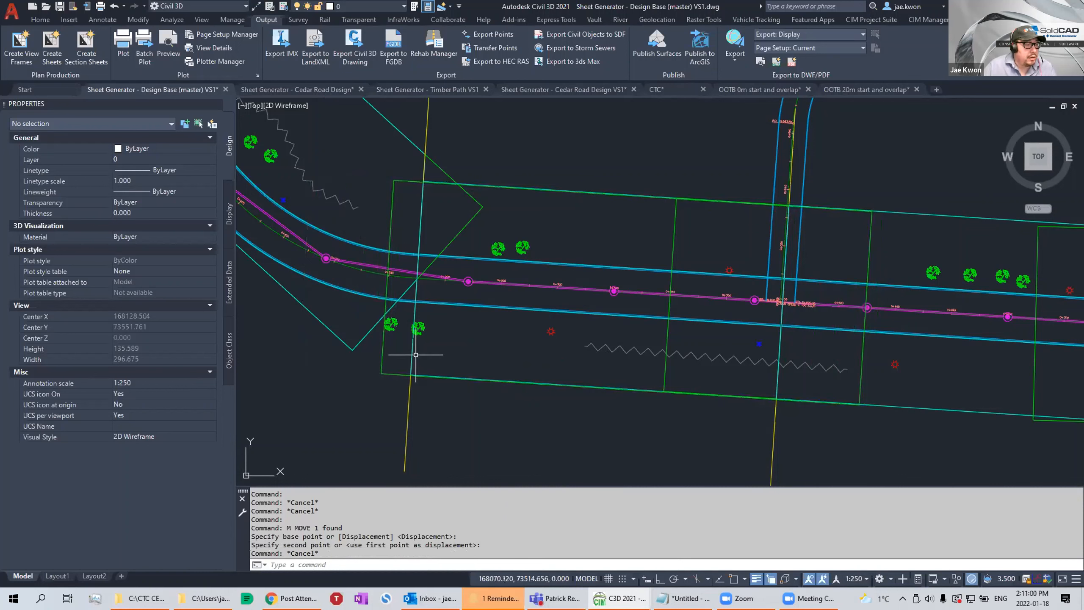
Stretch the two far corners of the plan view shape to the end corners of the print area block past the side road.
click(413, 355)
click(458, 397)
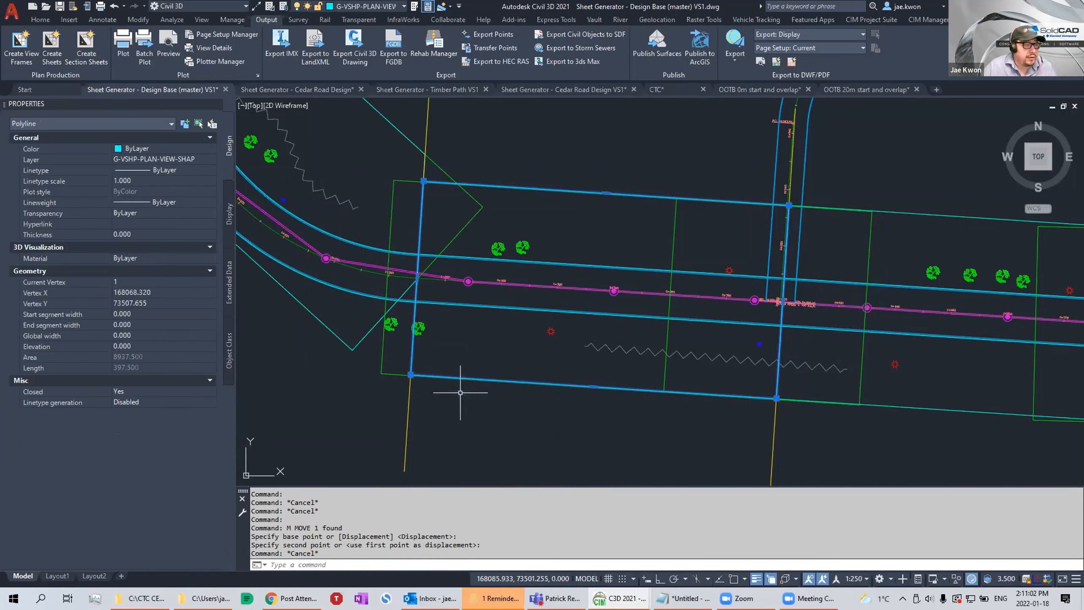
click(789, 205)
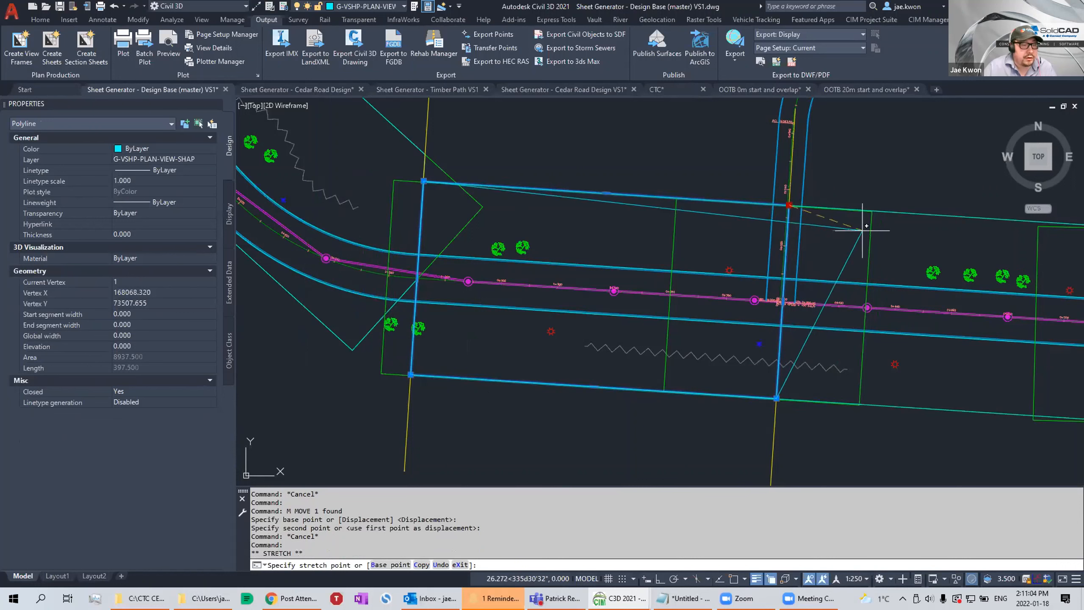
shift+right_click(871, 212)
click(901, 298)
click(872, 211)
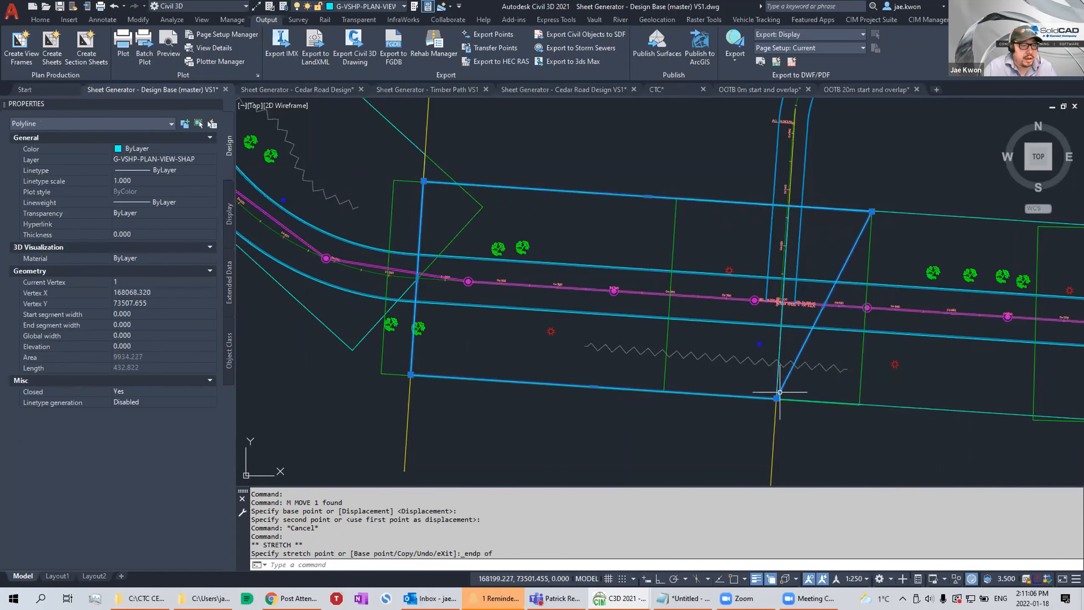
click(776, 399)
shift+right_click(845, 413)
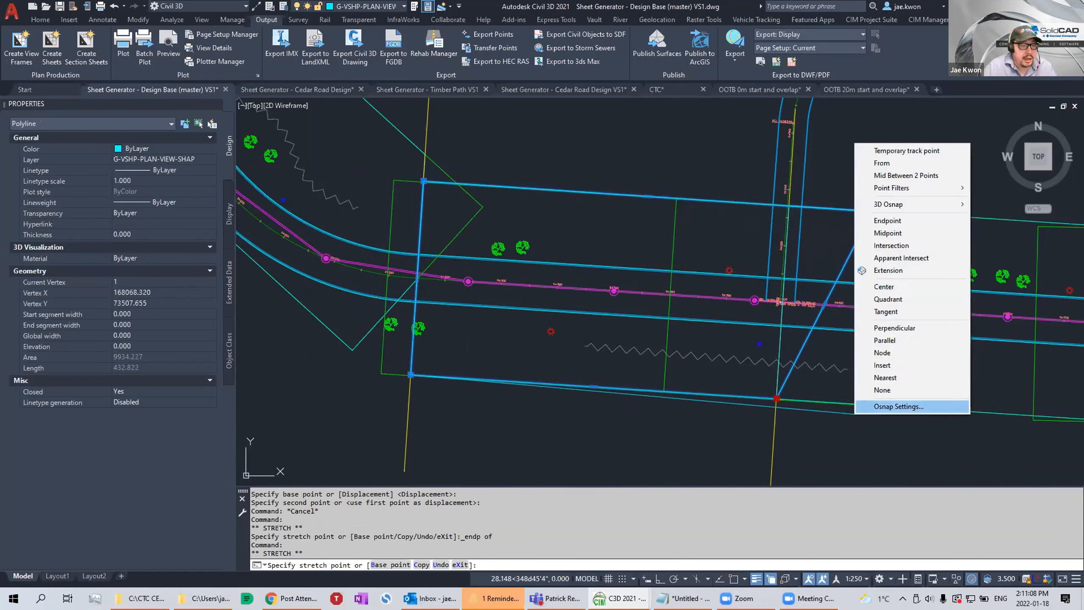
click(888, 215)
click(859, 404)
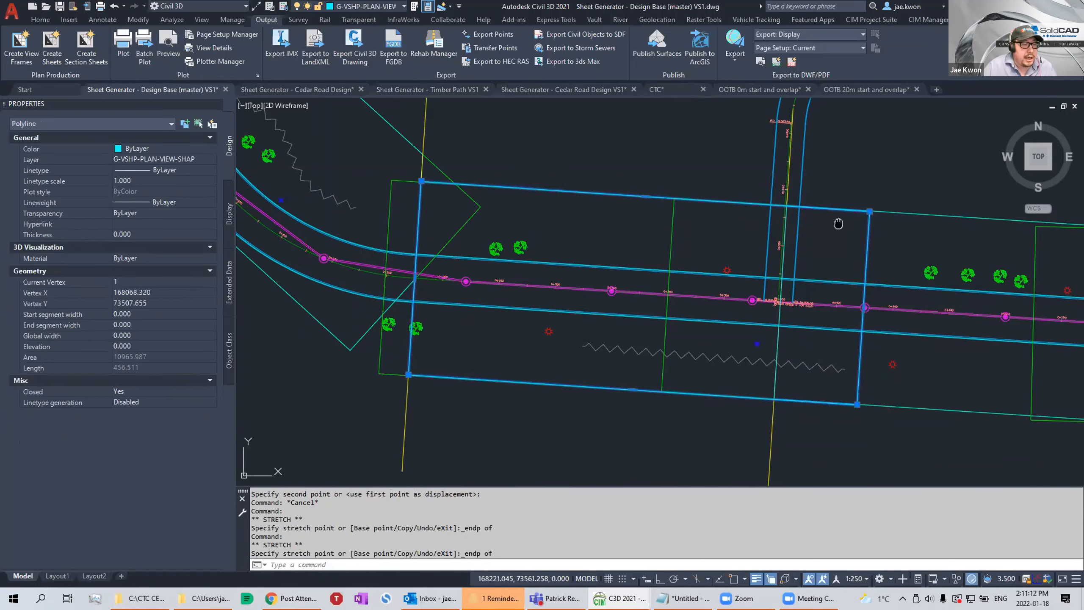
Examine how the stretched plan view shape sits past the side road intersection relative to the neighbouring shapes along the main road.
middle_drag(834, 222, 777, 217)
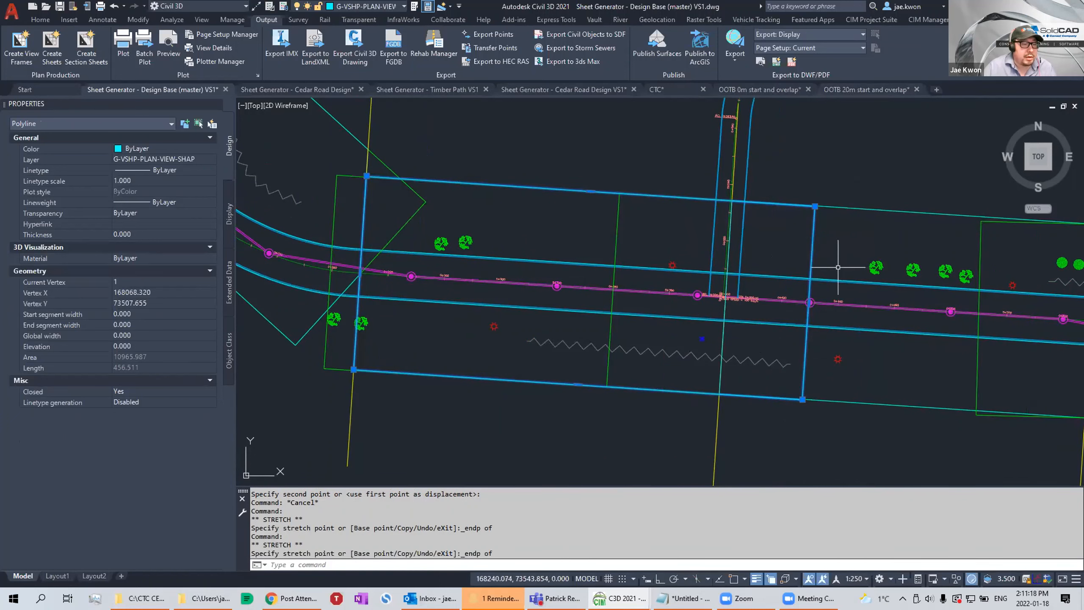
scroll(837, 267, down, 6)
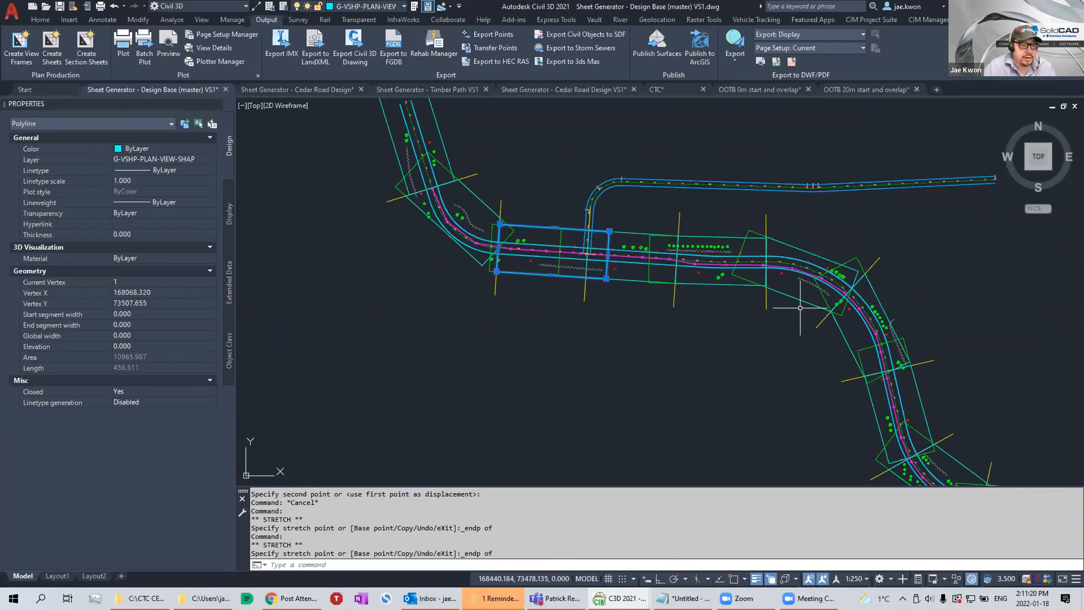
scroll(801, 320, down, 3)
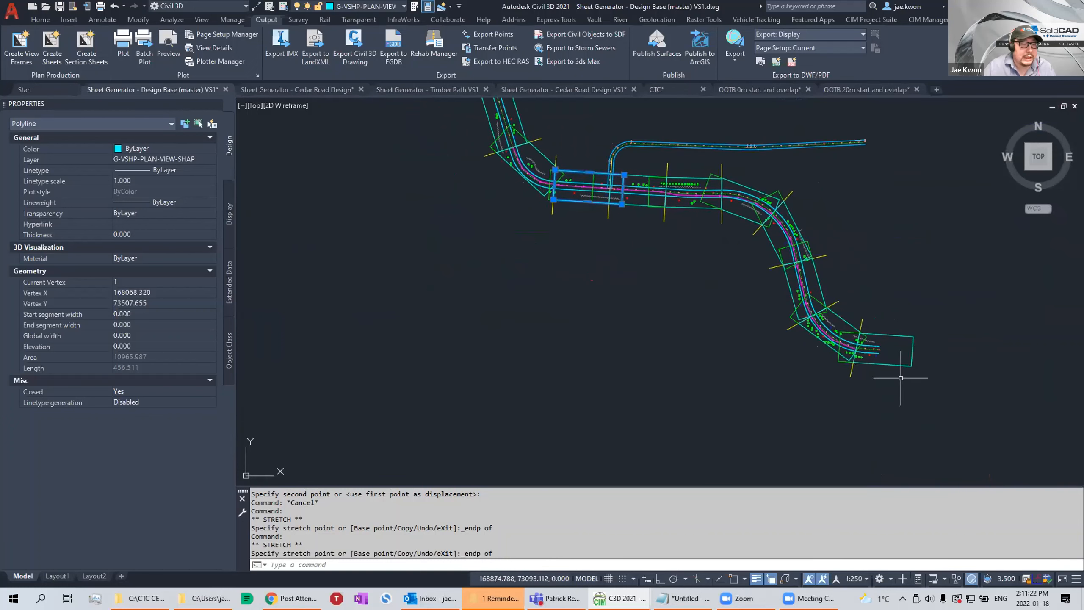
middle_drag(686, 264, 762, 312)
scroll(651, 223, up, 4)
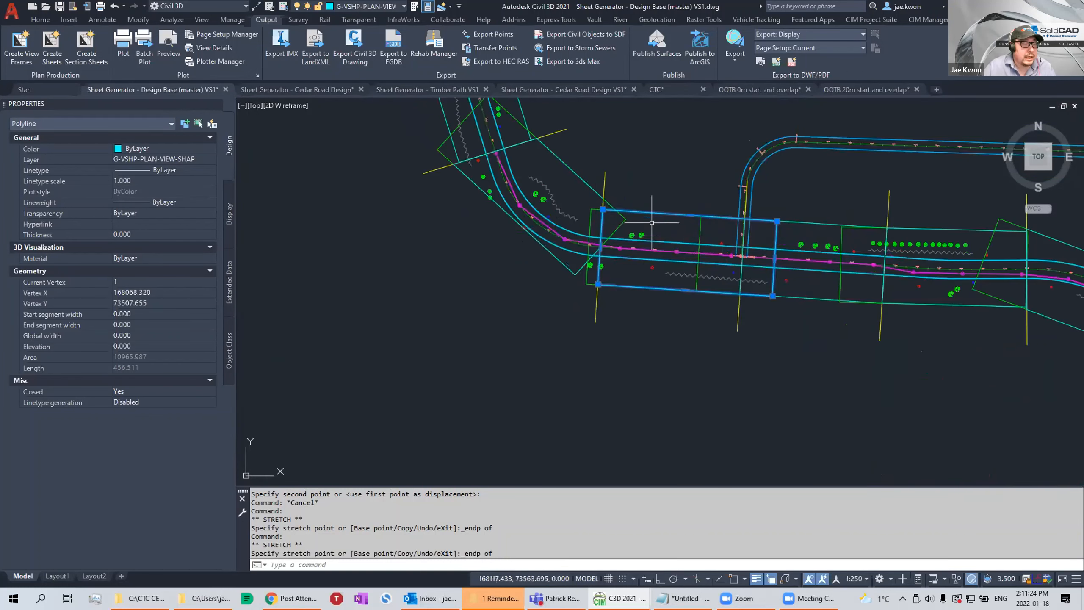
middle_drag(643, 241, 697, 288)
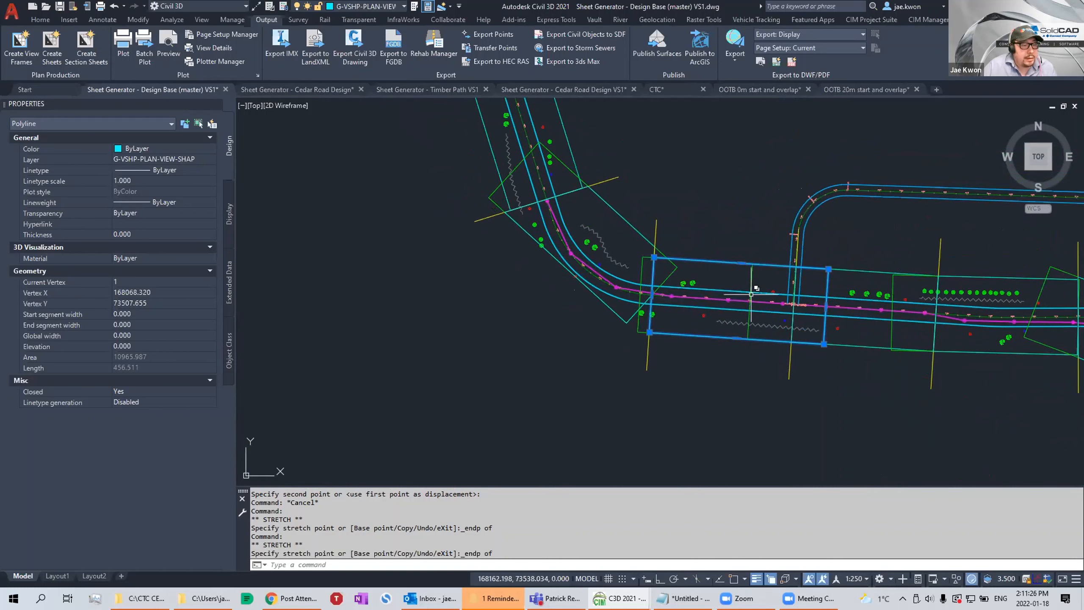
scroll(752, 288, up, 2)
middle_drag(808, 291, 739, 280)
Deselect the view shape and undo both corner stretches and the print area block move.
key(Escape)
key(Escape)
key(Escape)
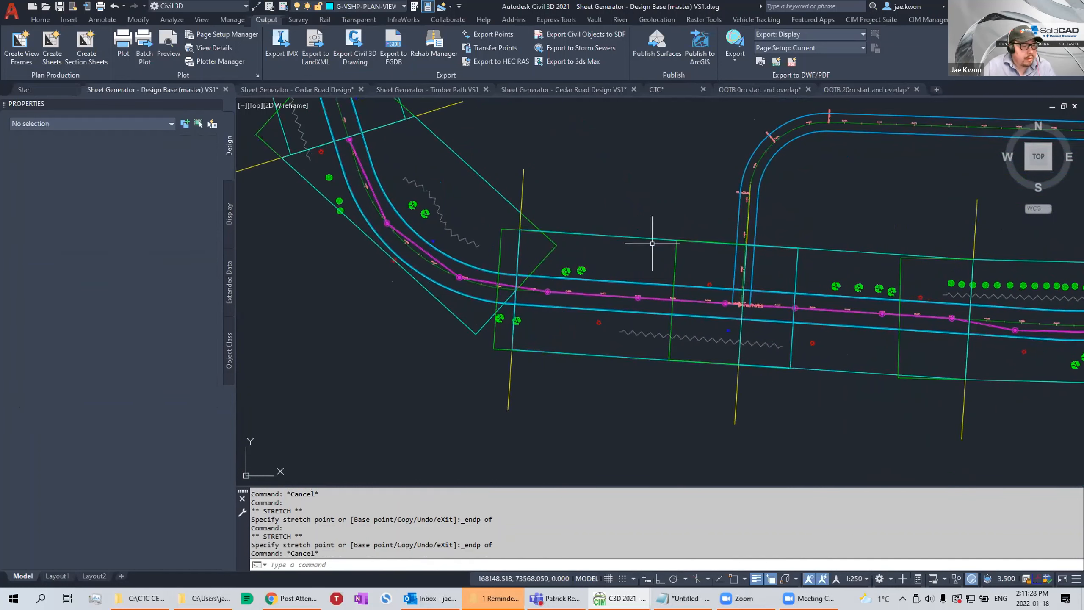
key(ctrl+z)
key(ctrl+z)
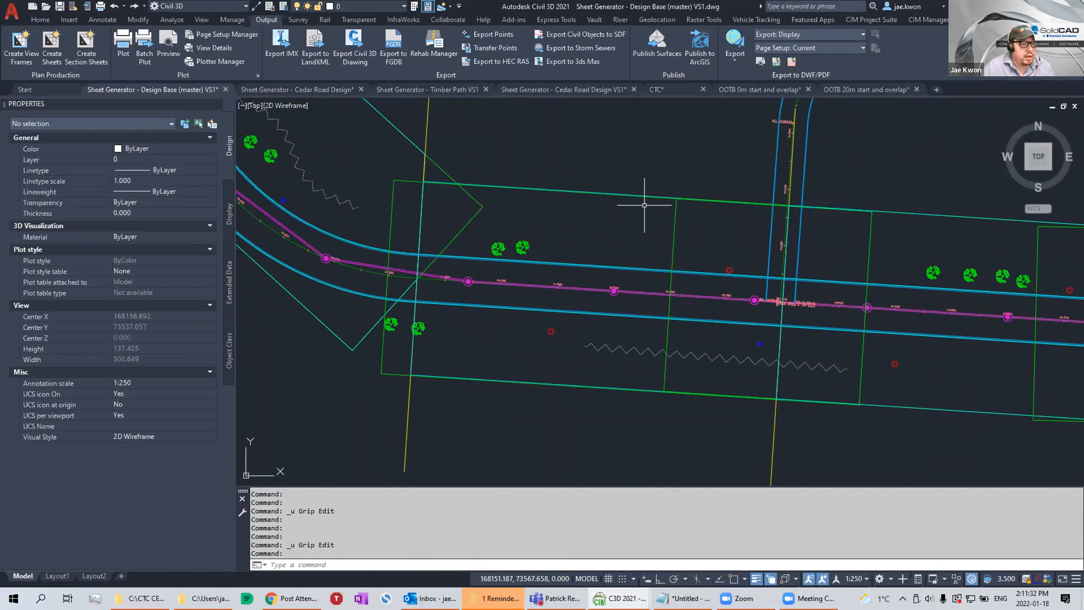
key(ctrl+z)
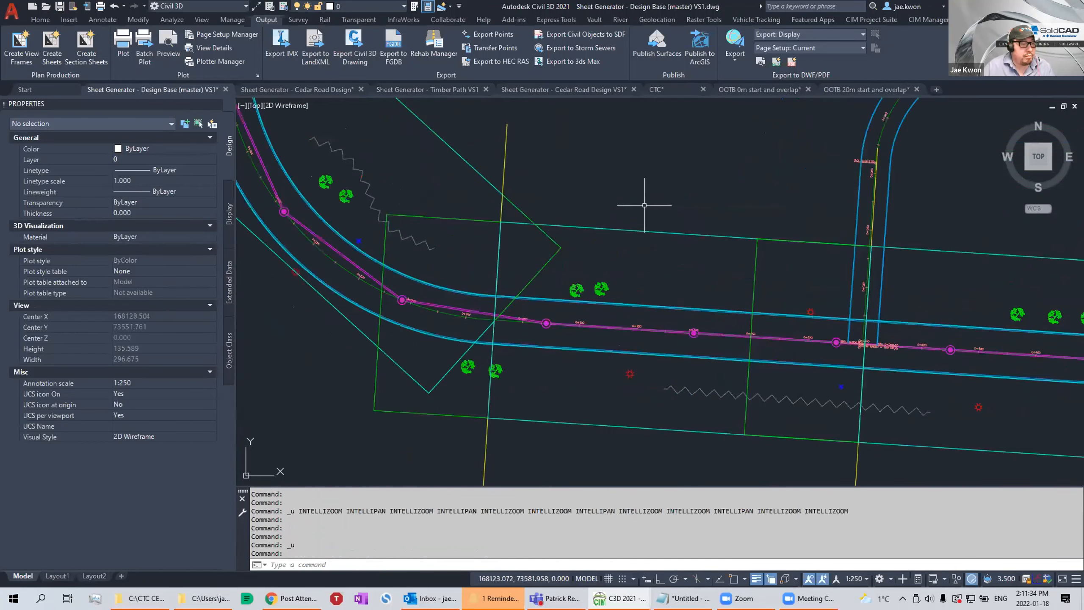
key(ctrl+z)
Bring up the Sheet Generator tools and examine the side road branching off the main road and the view shapes around the intersection.
mouse_move(741, 209)
middle_down()
mouse_move(690, 218)
mouse_move(614, 202)
middle_up()
scroll(716, 251, down, 2)
middle_drag(750, 258, 673, 262)
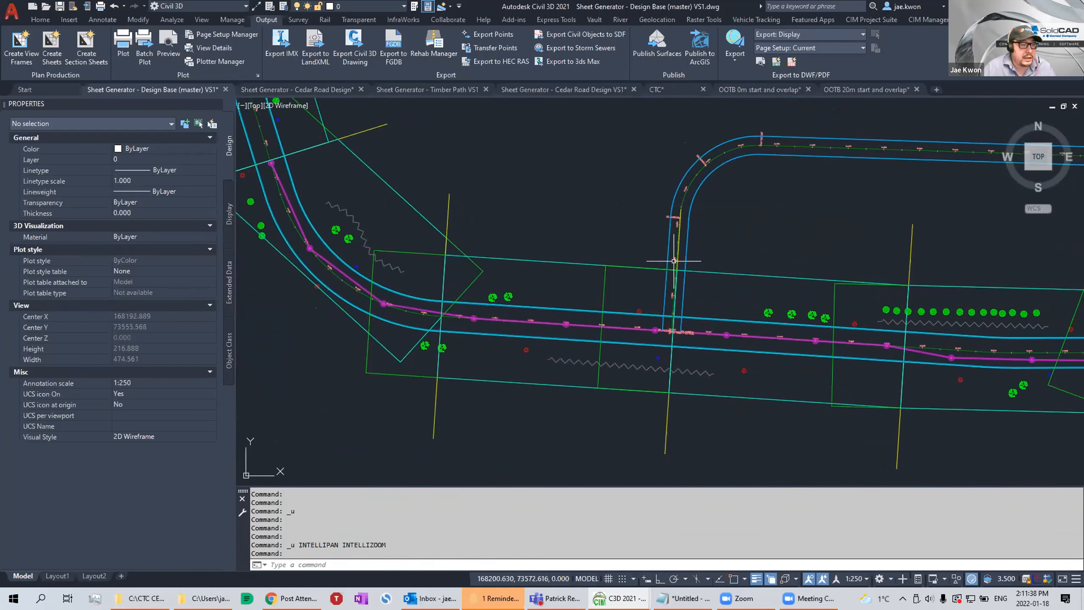
middle_drag(807, 214, 790, 219)
scroll(791, 219, down, 2)
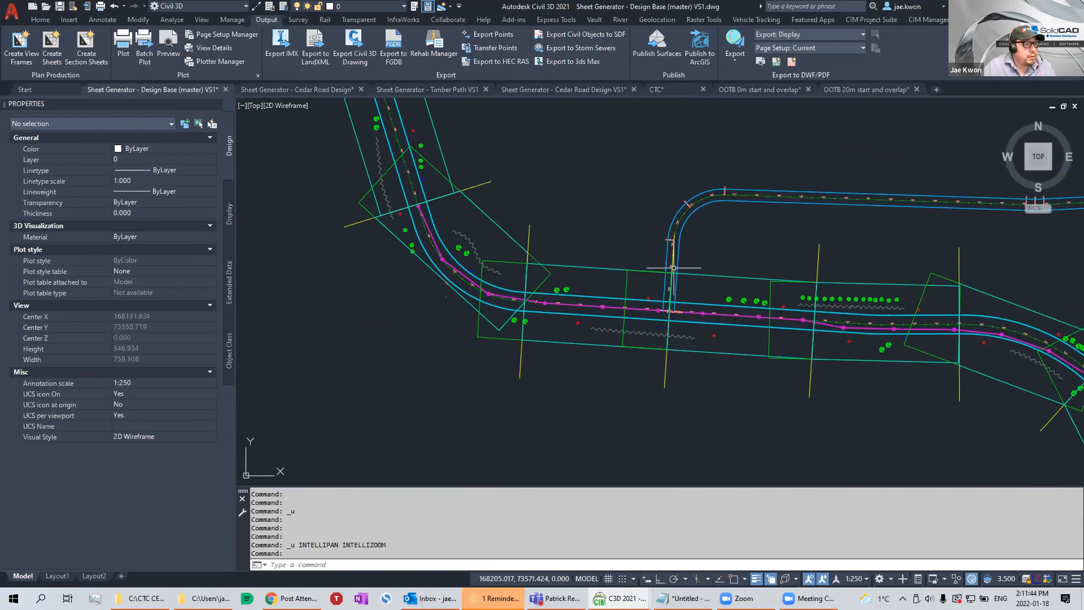
mouse_move(758, 240)
middle_down()
mouse_move(683, 264)
mouse_move(627, 257)
middle_up()
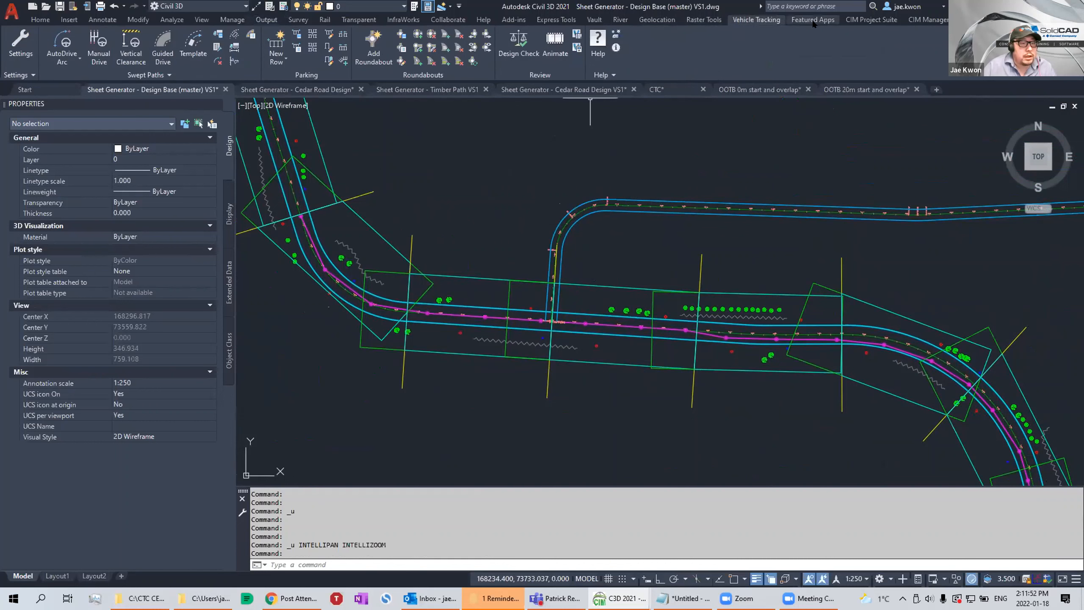
click(871, 19)
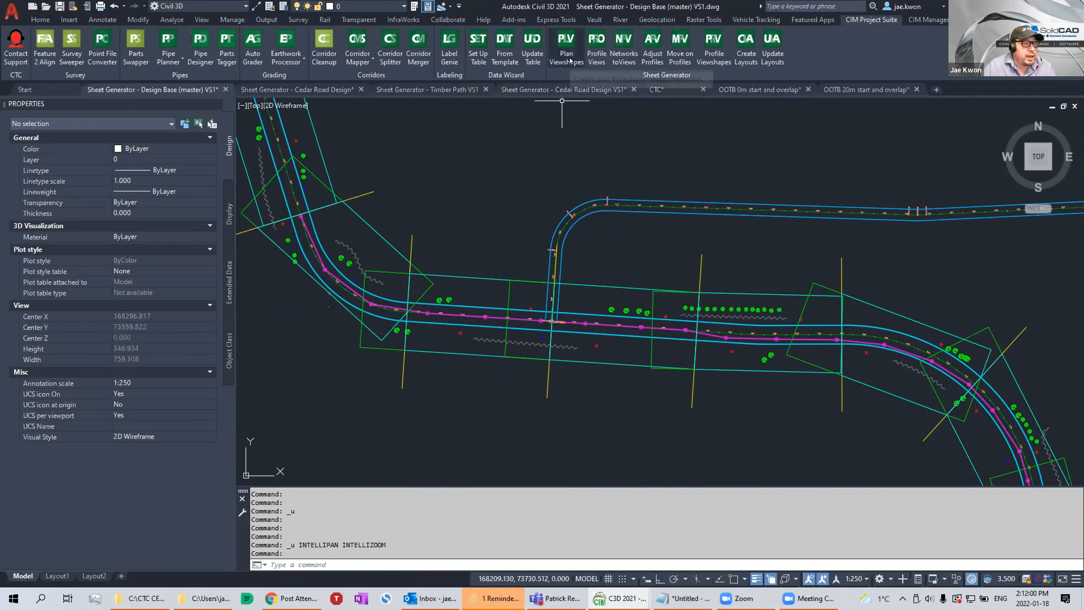
scroll(541, 257, down, 2)
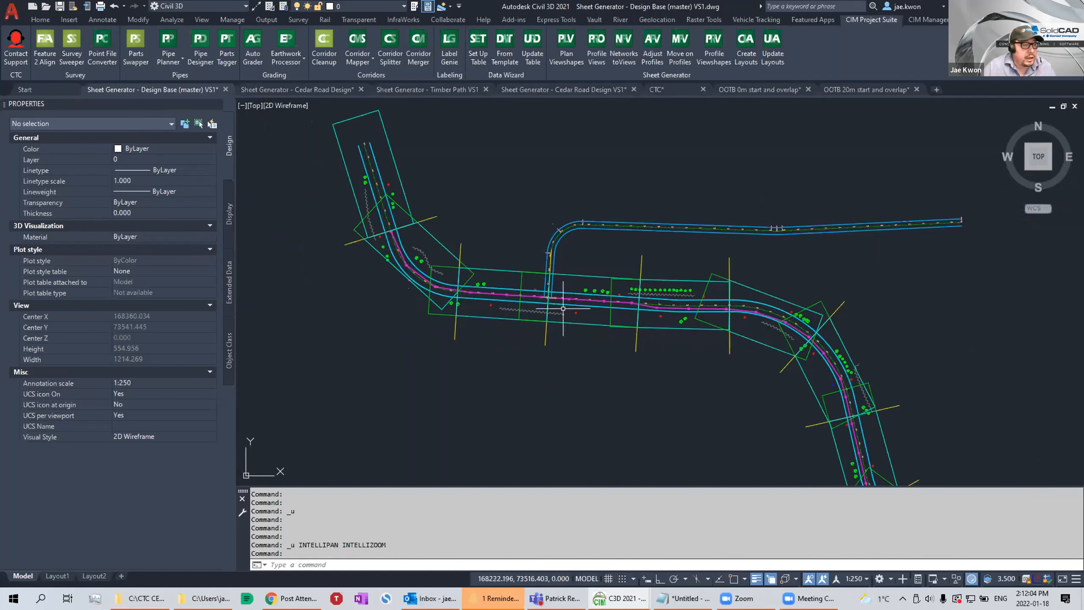
scroll(563, 305, up, 2)
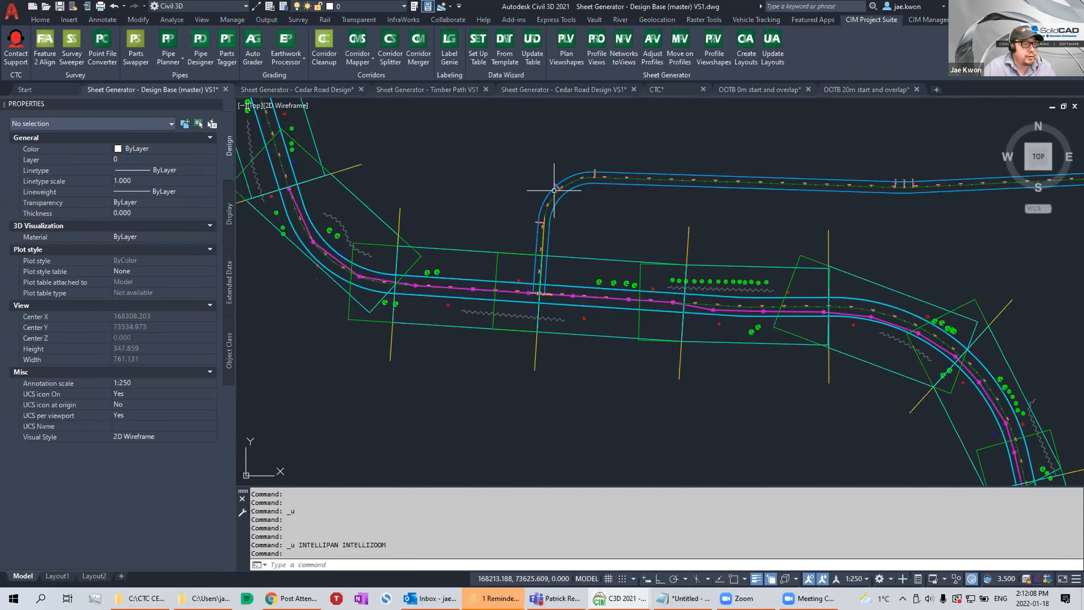
scroll(698, 177, up, 2)
middle_drag(813, 189, 643, 189)
scroll(643, 189, down, 2)
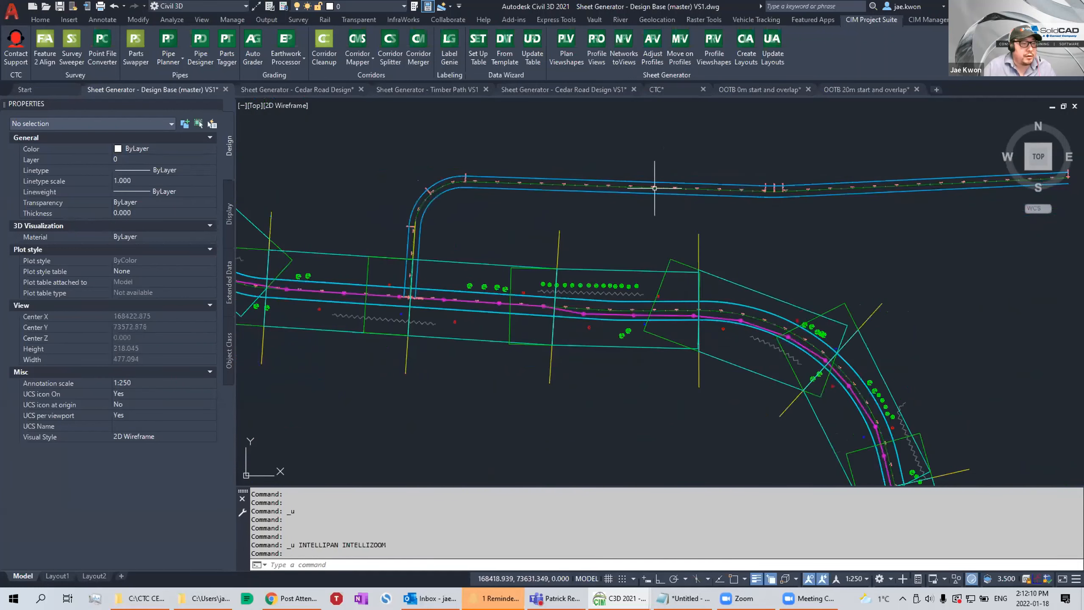
mouse_move(527, 213)
middle_down()
mouse_move(644, 212)
mouse_move(615, 248)
middle_up()
middle_drag(653, 218, 635, 243)
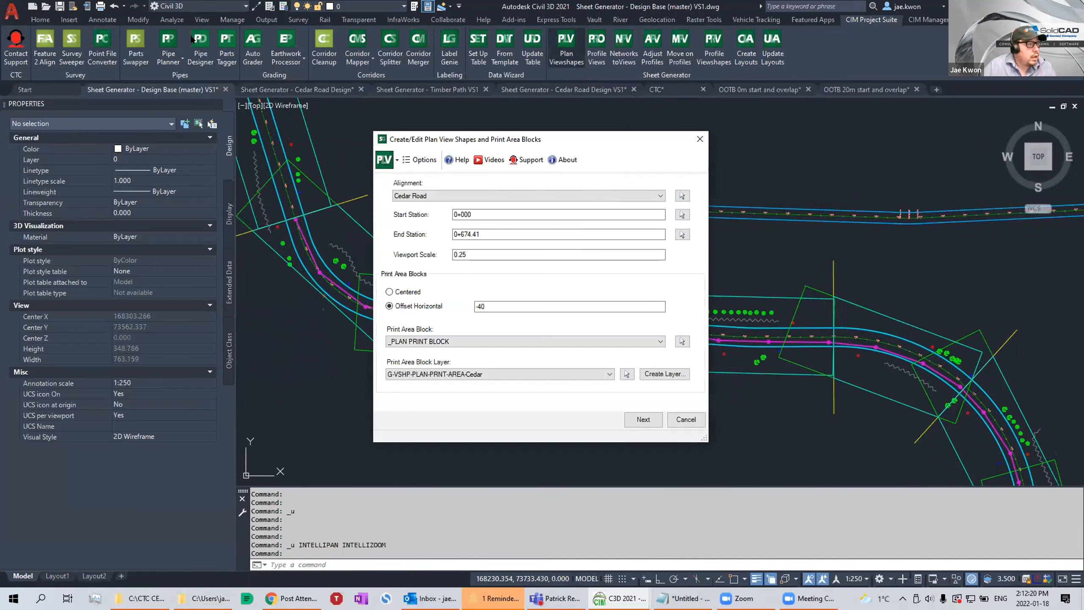
Start plan view shape creation for the Cedar Road alignment with G-VSHP-PLAN-PRNT-AREA as the print area block layer, and continue to the match line settings.
drag(537, 141, 672, 121)
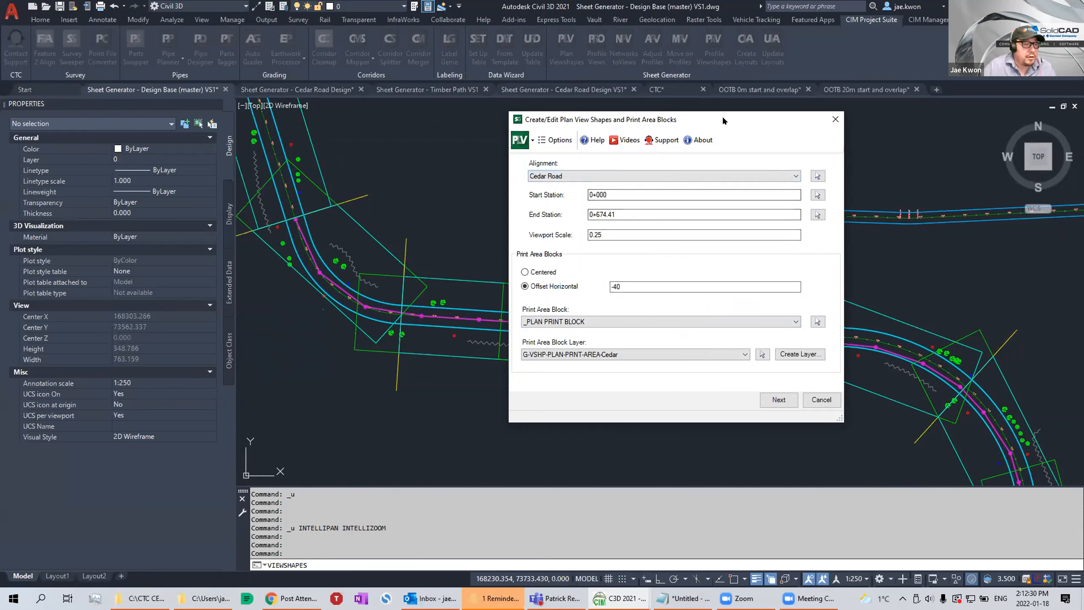
drag(722, 118, 753, 118)
drag(871, 133, 870, 133)
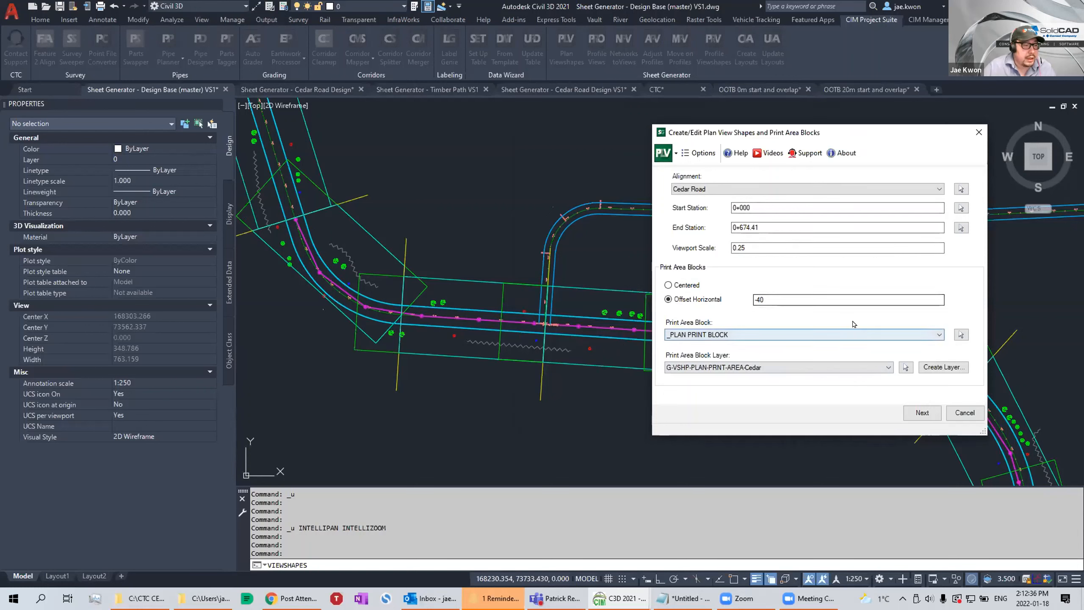
click(811, 367)
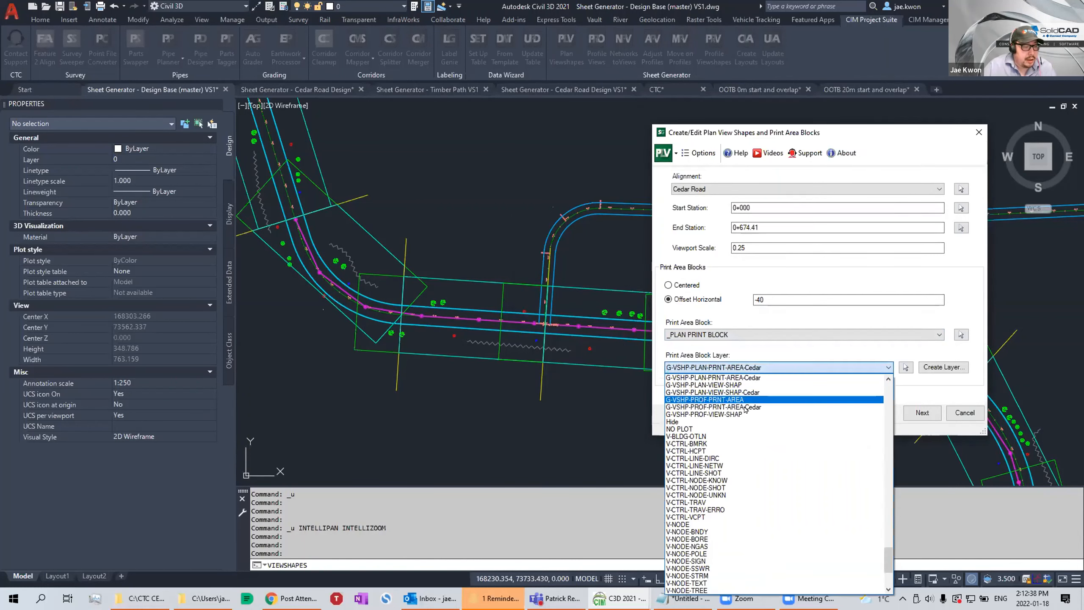
click(746, 392)
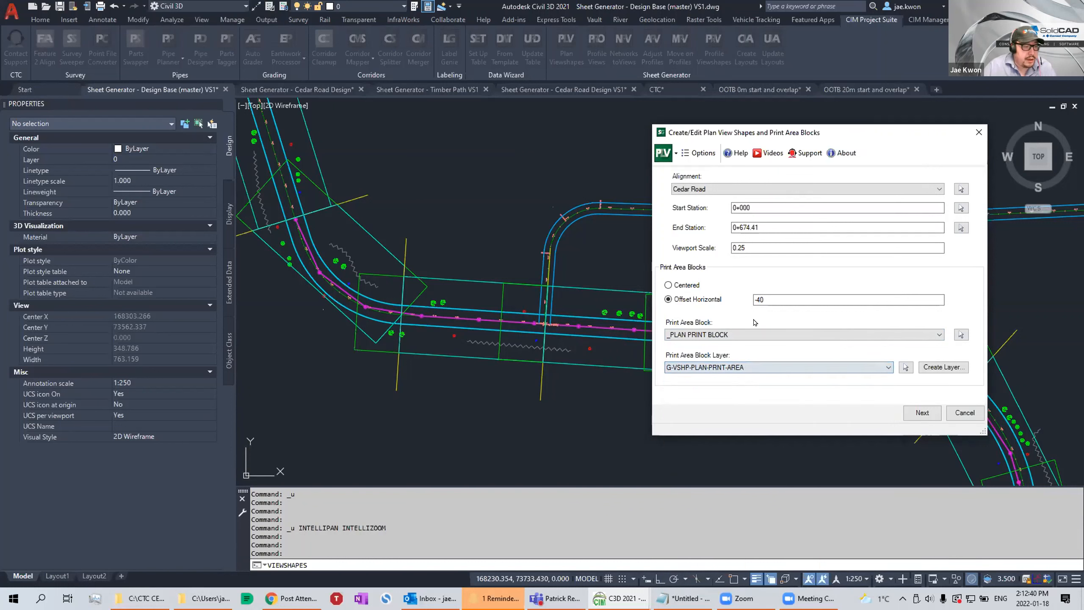
click(921, 413)
Set the viewshape layer to G-VSHP-PLAN-VIEW-SHAP and generate the print area blocks and view shapes along the alignment.
click(754, 321)
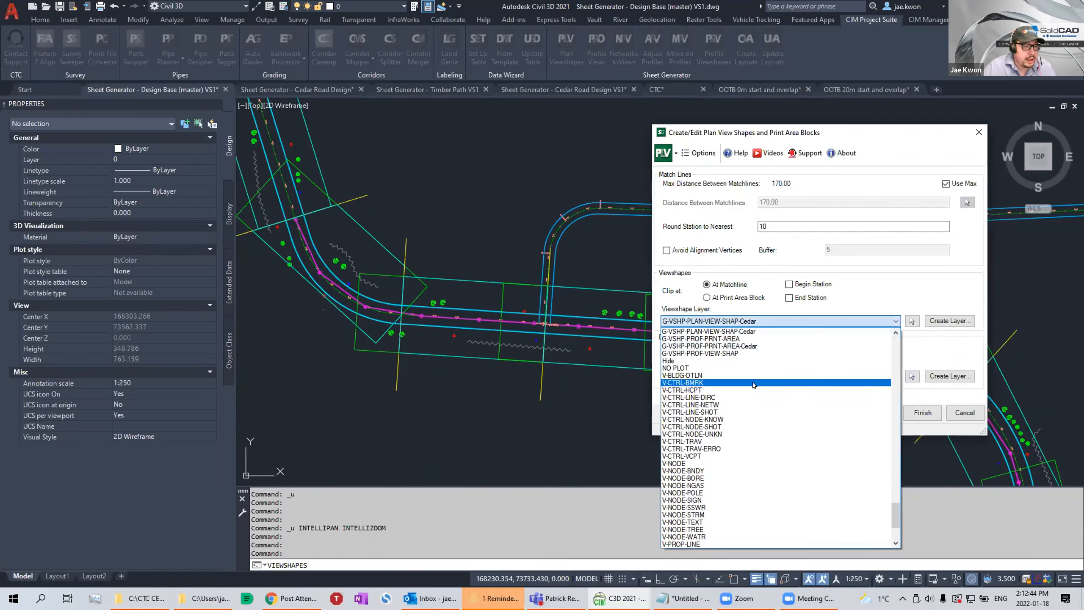
scroll(754, 384, up, 5)
click(717, 347)
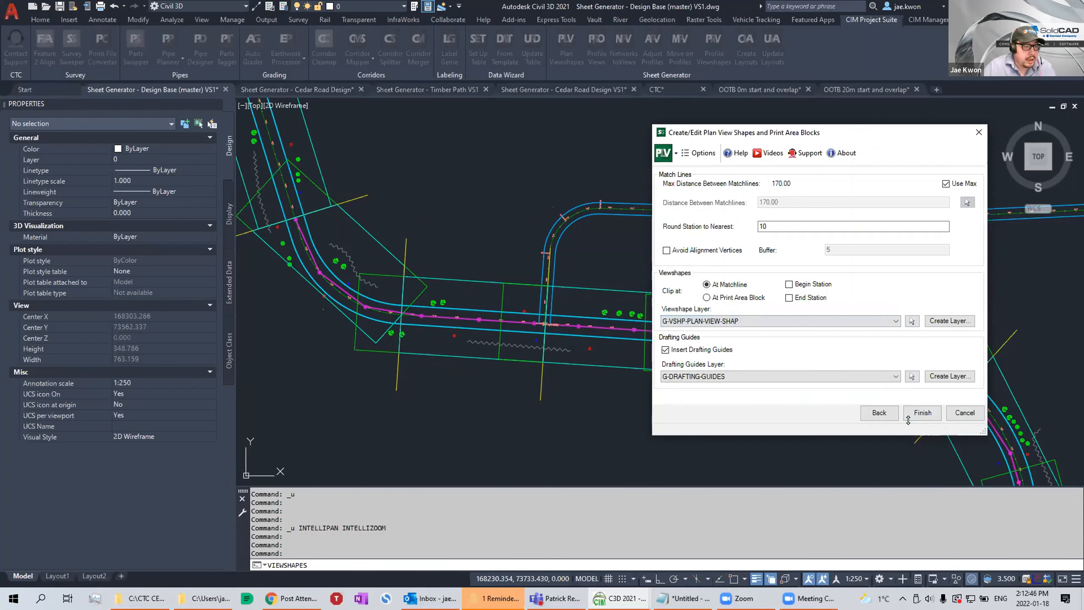
drag(873, 134, 726, 243)
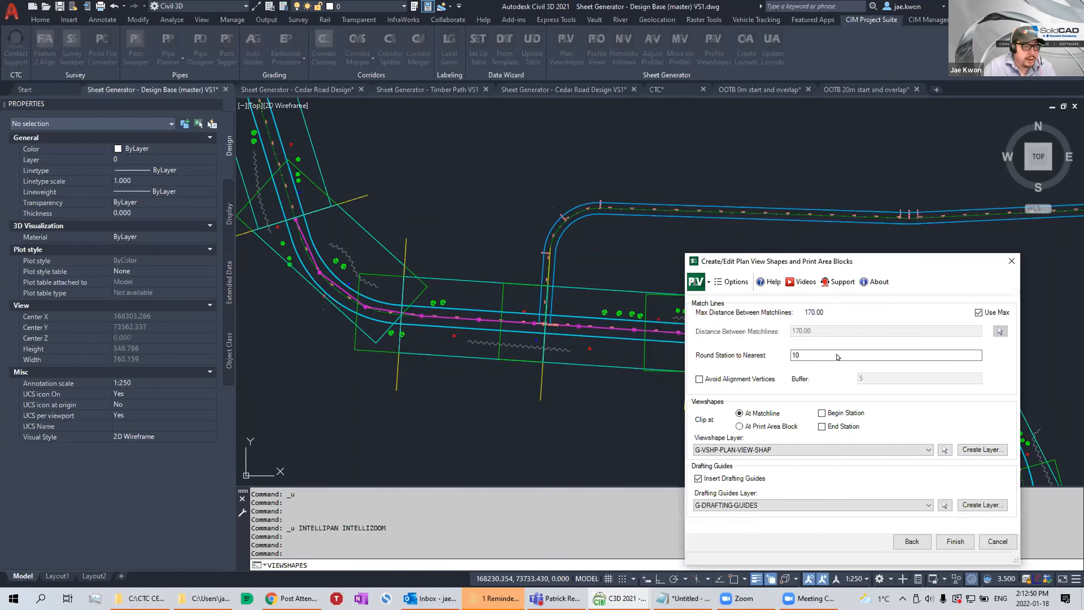
drag(916, 259, 880, 172)
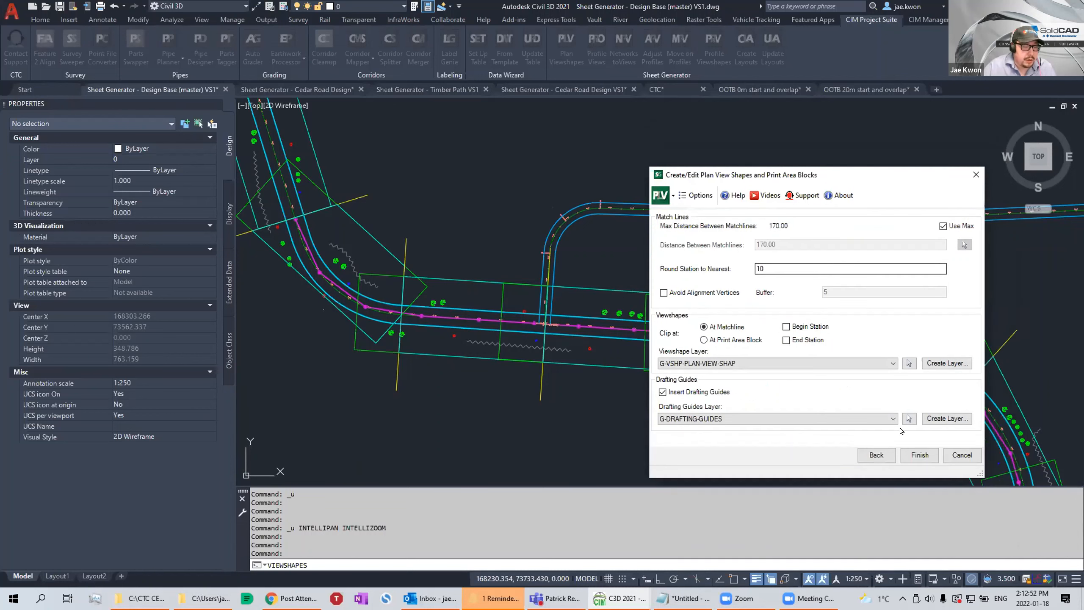
click(918, 455)
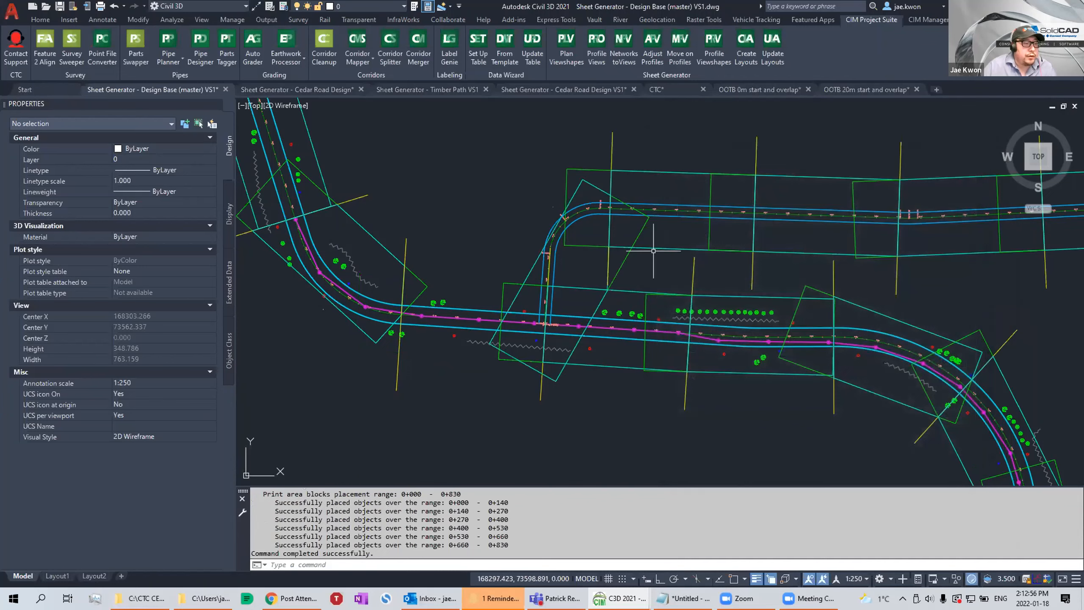
Examine the new view shapes and match lines along the side road and how they overlap the main road's shapes at the intersection.
scroll(461, 227, down, 5)
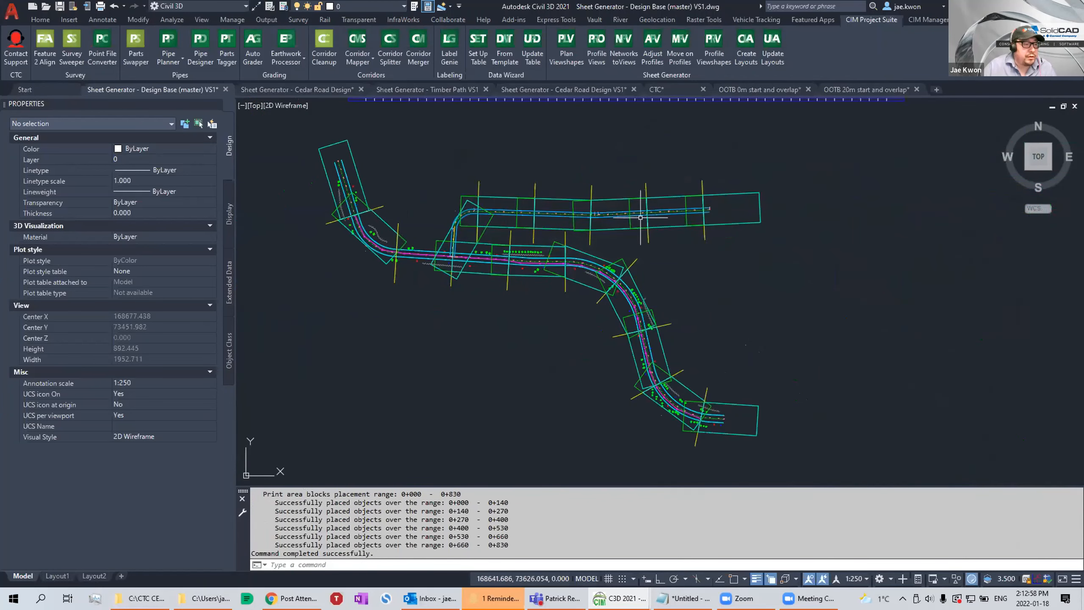
middle_drag(518, 218, 708, 233)
scroll(632, 265, up, 6)
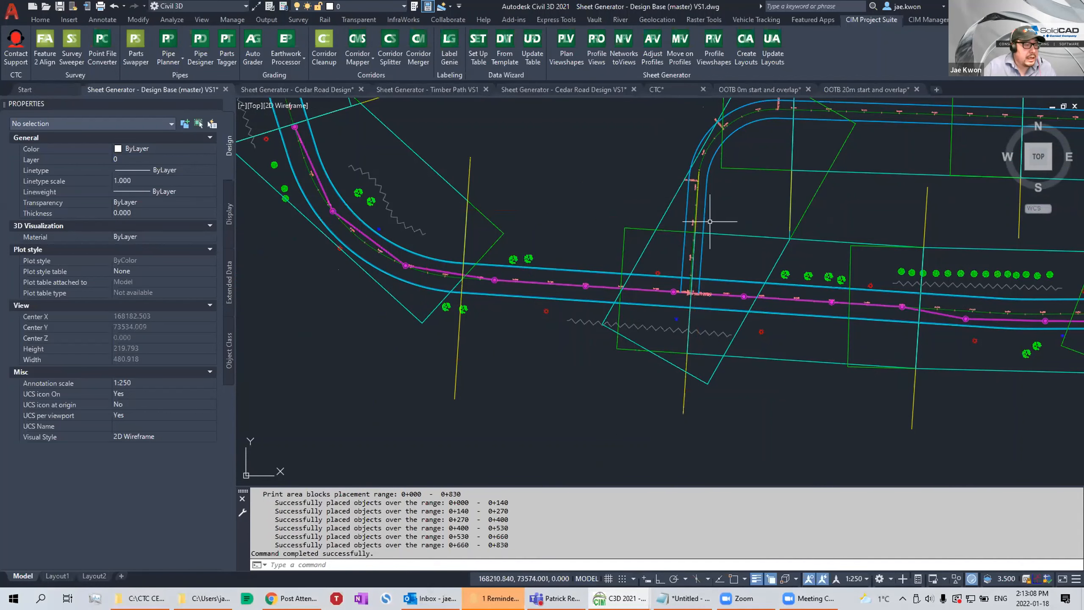
scroll(700, 237, down, 2)
middle_drag(700, 238, 662, 292)
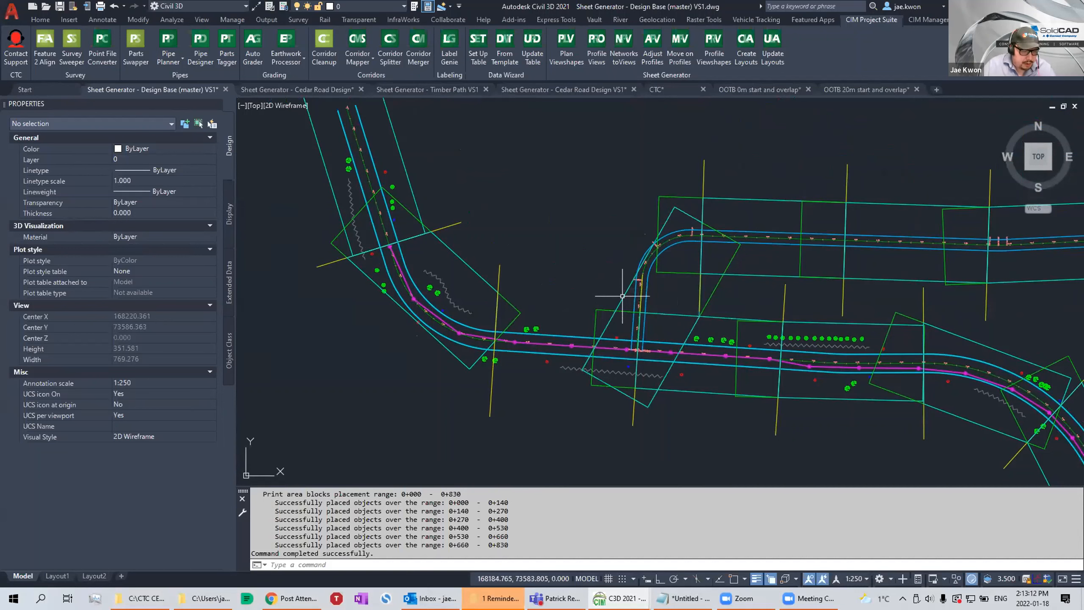
scroll(629, 295, up, 2)
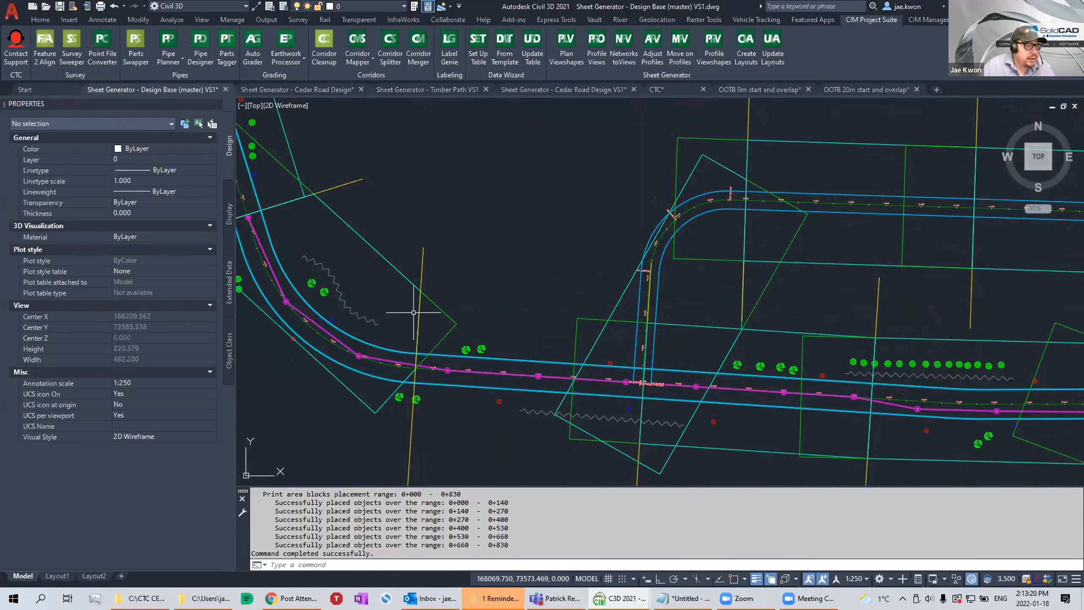
middle_drag(388, 336, 509, 353)
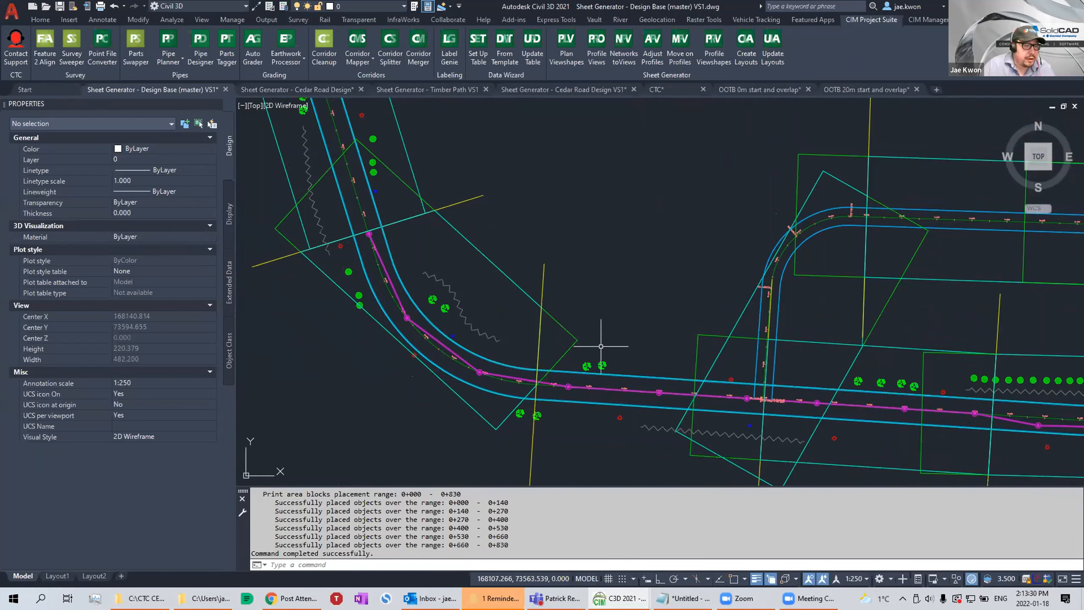
Examine how the side road's view shapes overlap the main road's at the intersection, inspecting the print area block there.
middle_drag(837, 313, 744, 309)
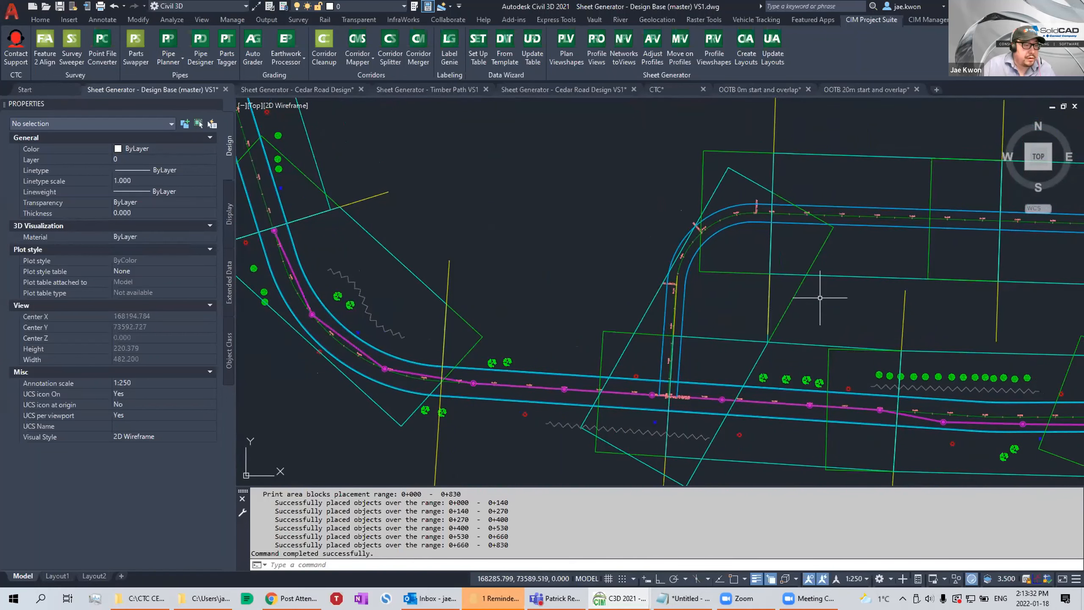
scroll(589, 301, down, 2)
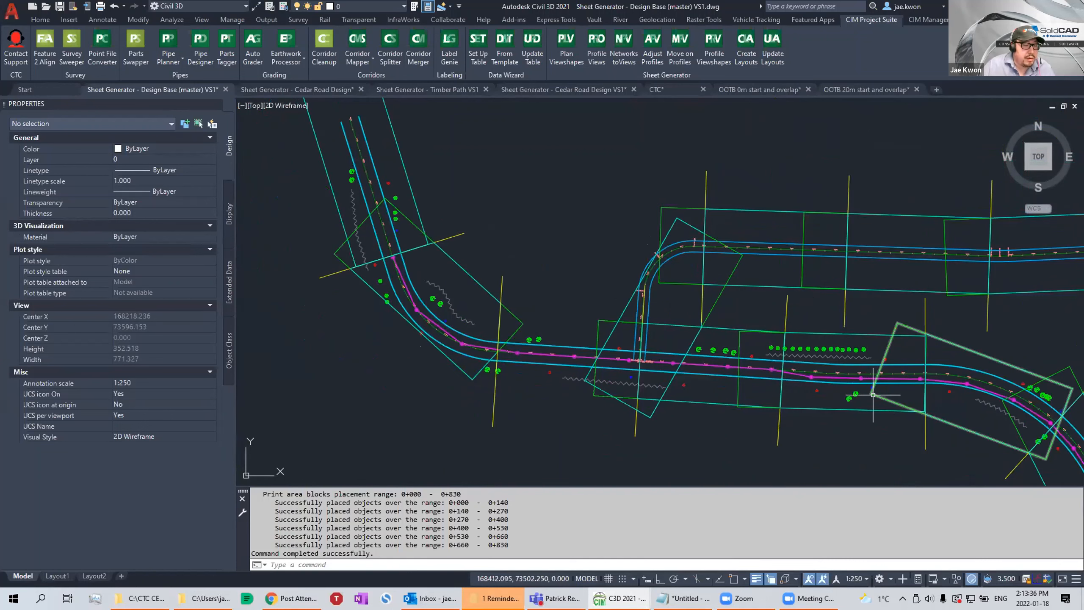
scroll(729, 313, up, 3)
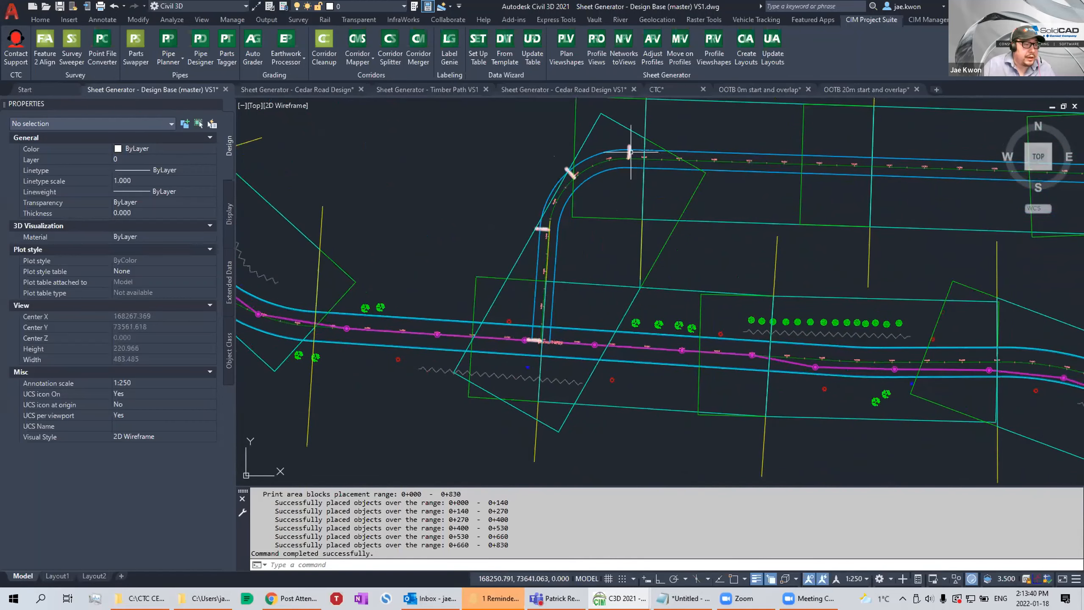
middle_drag(700, 232, 767, 272)
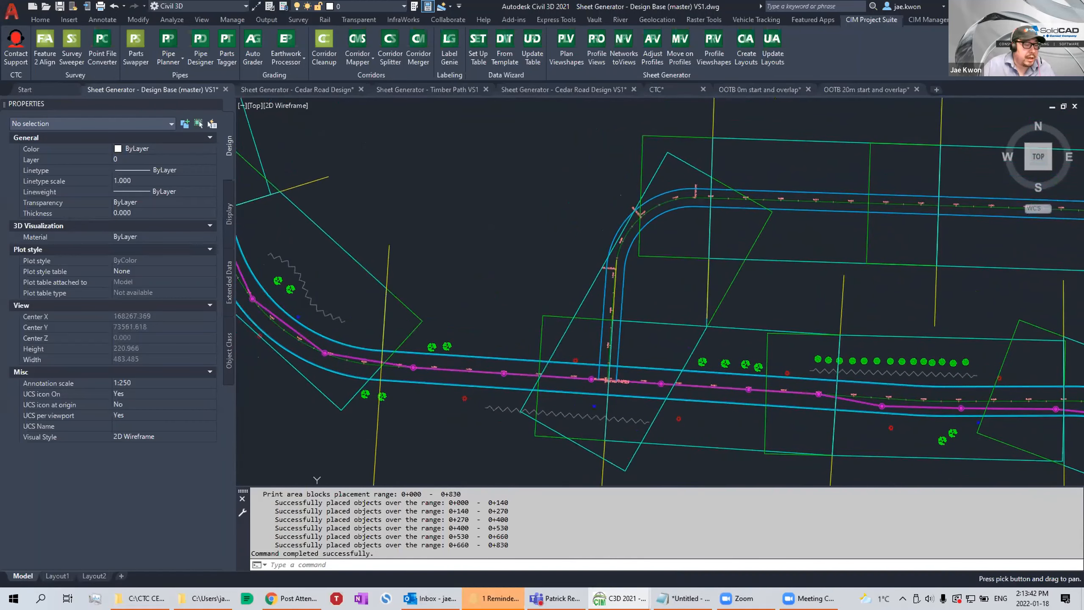
click(754, 289)
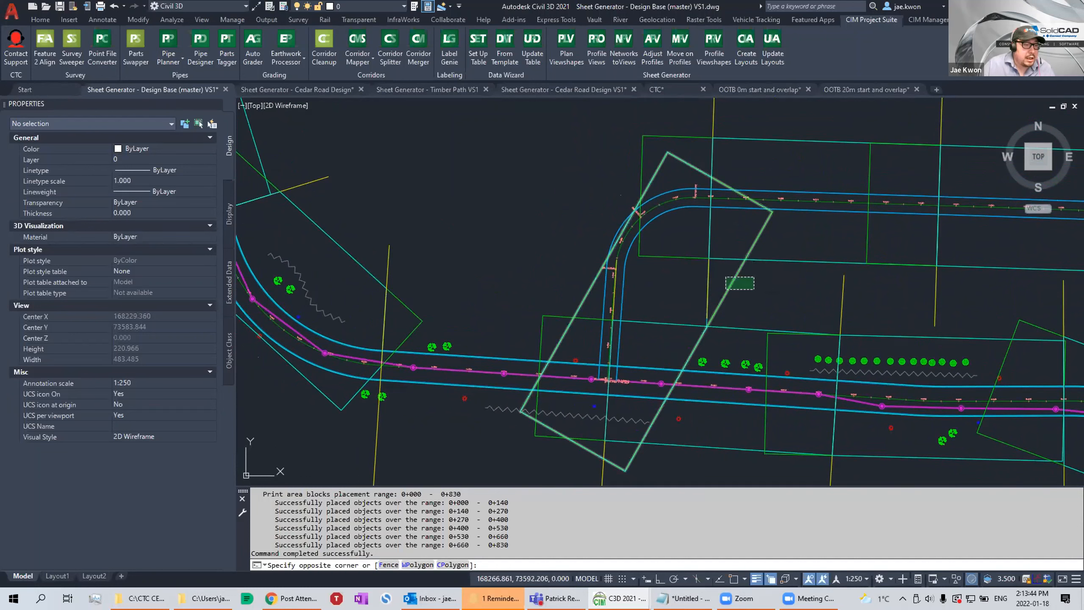
click(726, 277)
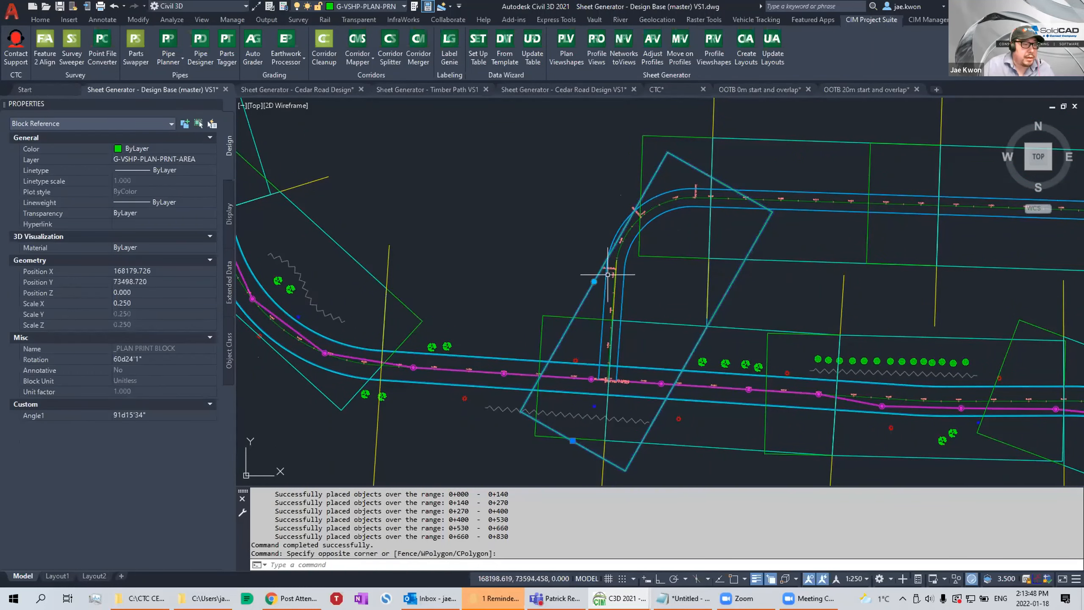
middle_drag(618, 284, 642, 291)
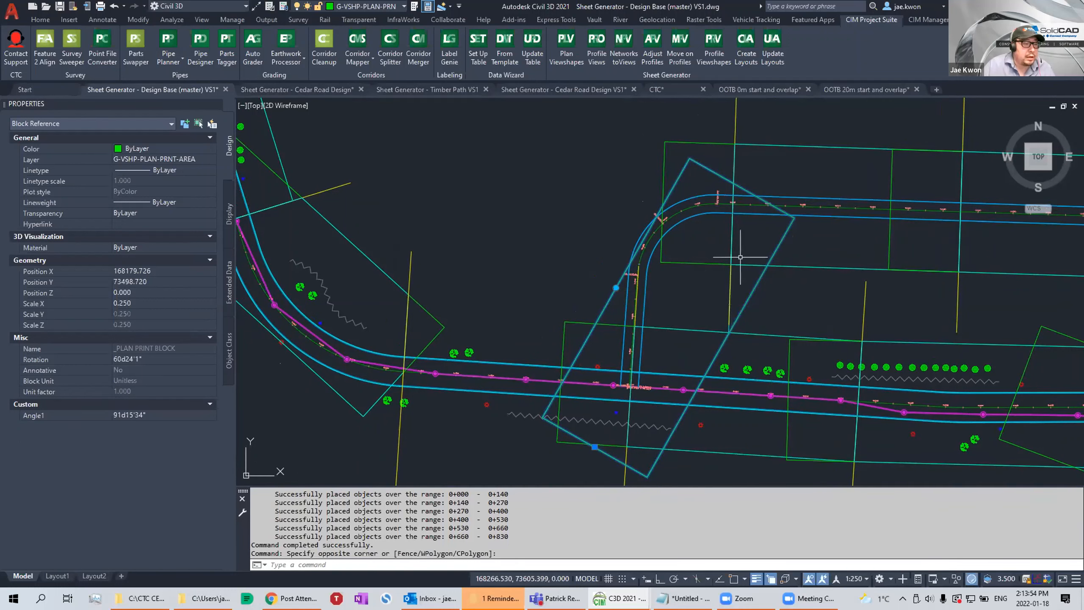
key(Escape)
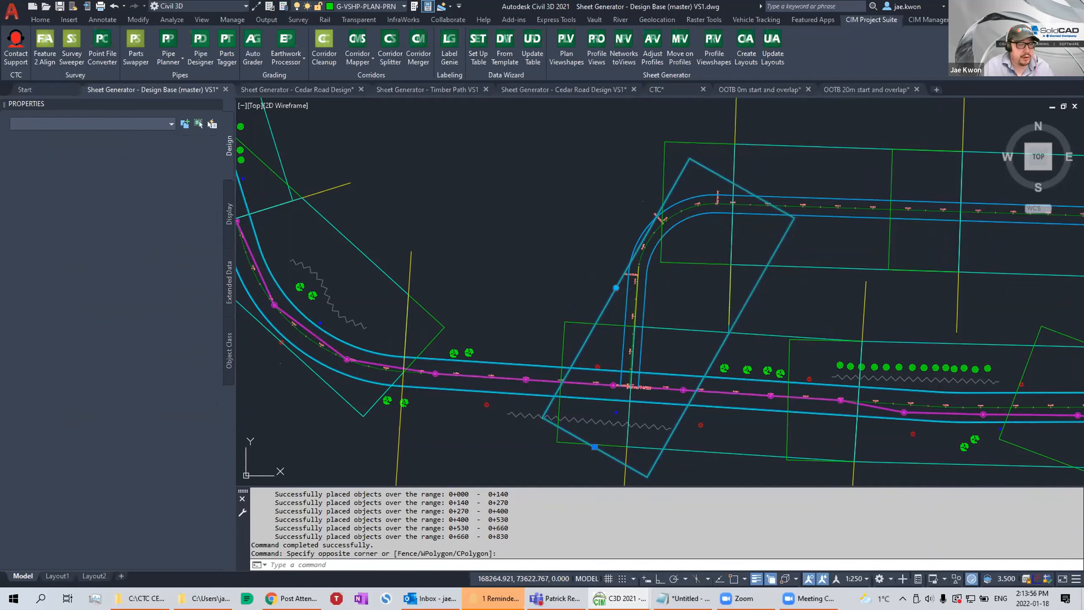
Undo the generated print area blocks, view shapes and match lines along the side road.
key(ctrl+z)
key(ctrl+z)
key(ctrl+z)
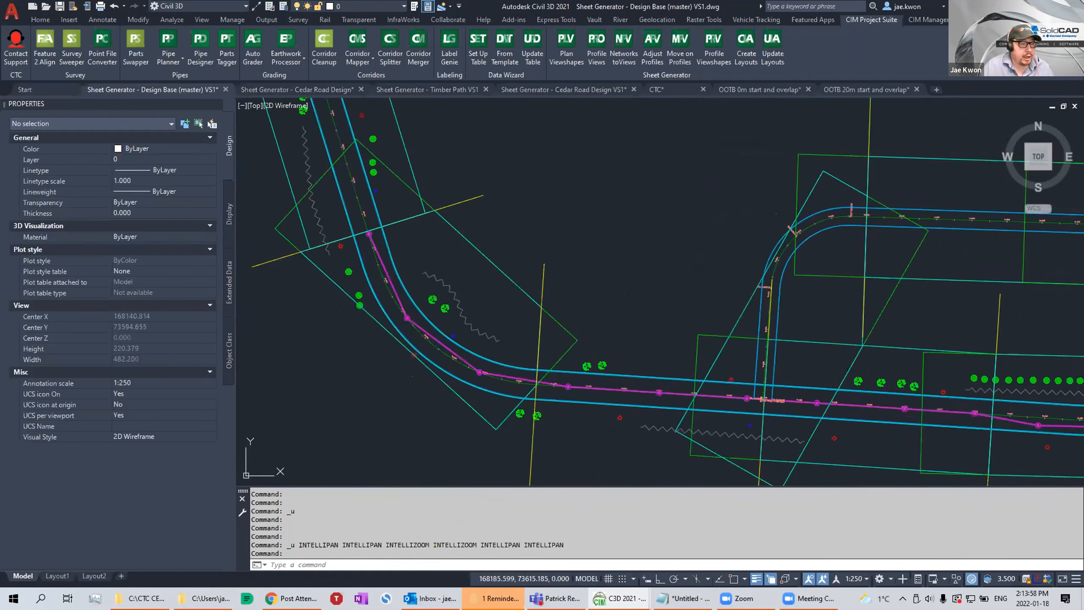
key(ctrl+z)
key(ctrl+z)
key(ctrl+z)
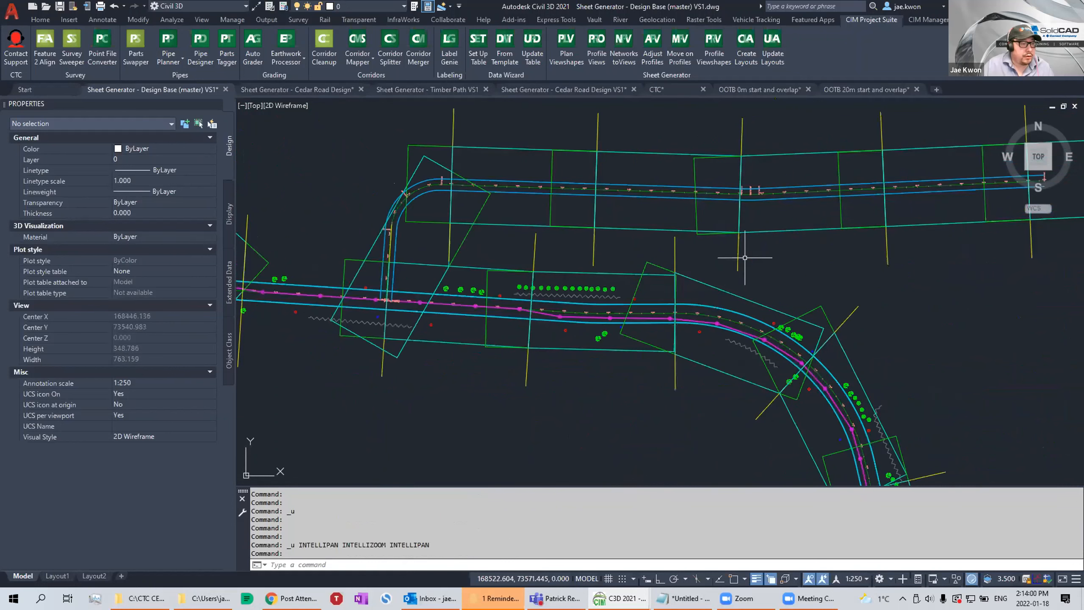
key(ctrl+z)
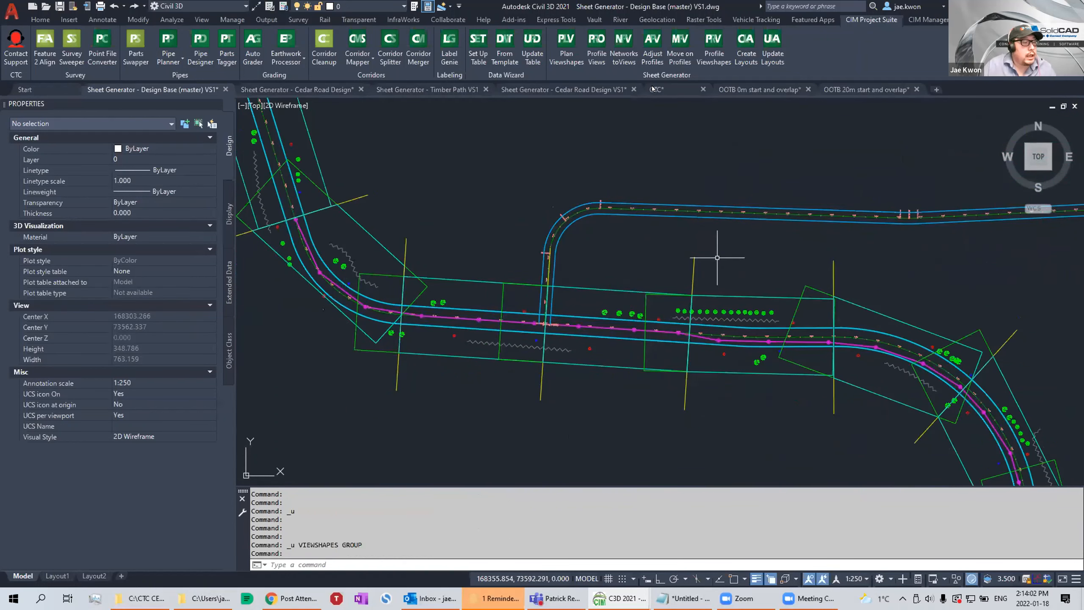
middle_drag(617, 162, 624, 176)
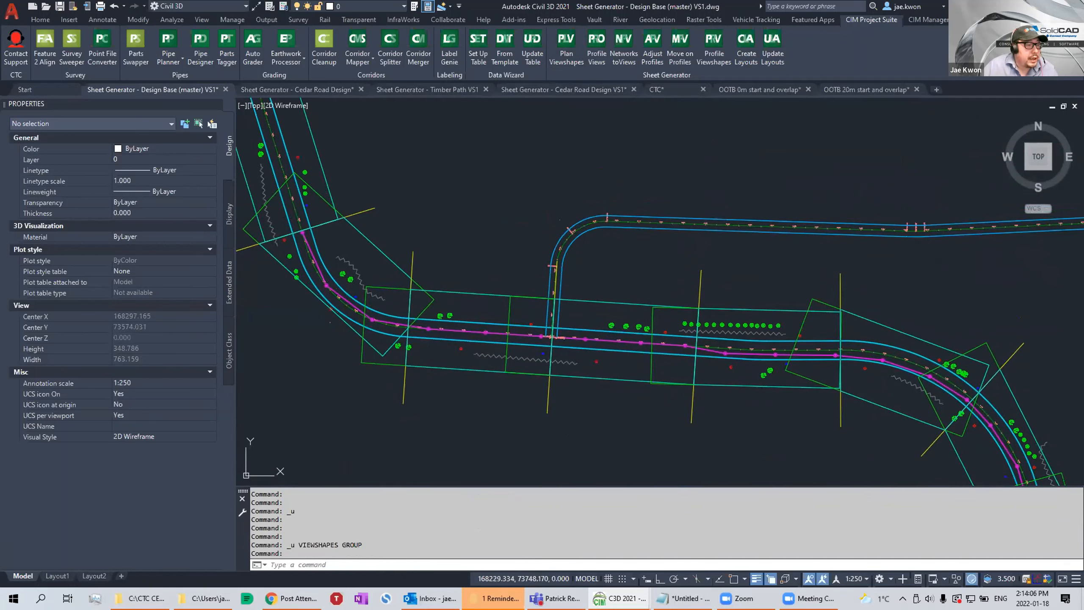
Start plan view shape creation for Cedar Road, choose layers G-VSHP-PLAN-PRNT-AREA and G-VSHP-PLAN-VIEW-SHAP, and return to the print area settings.
click(566, 47)
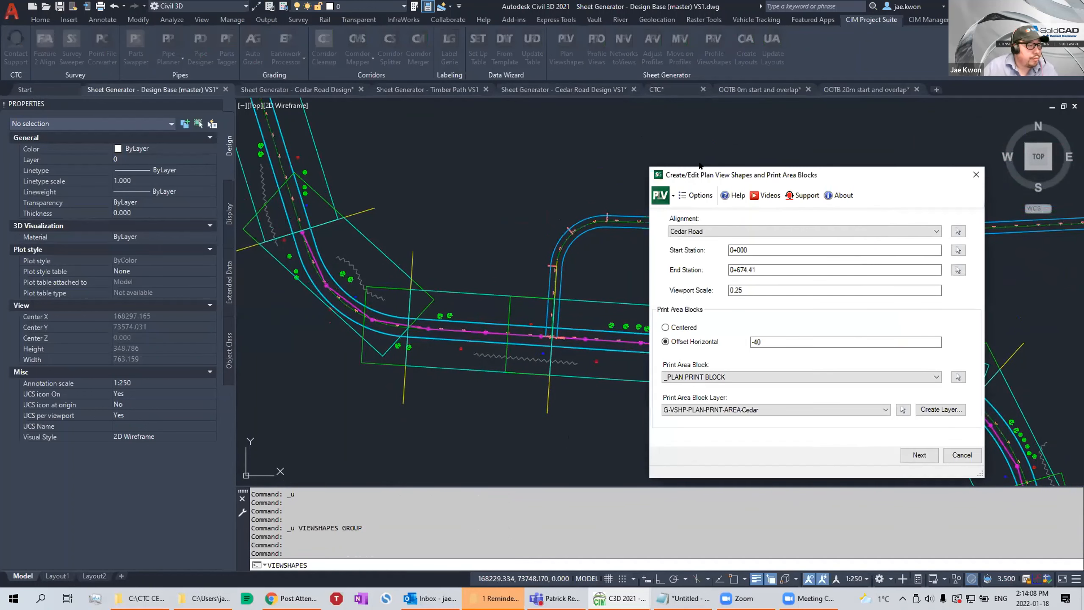
drag(737, 175, 661, 110)
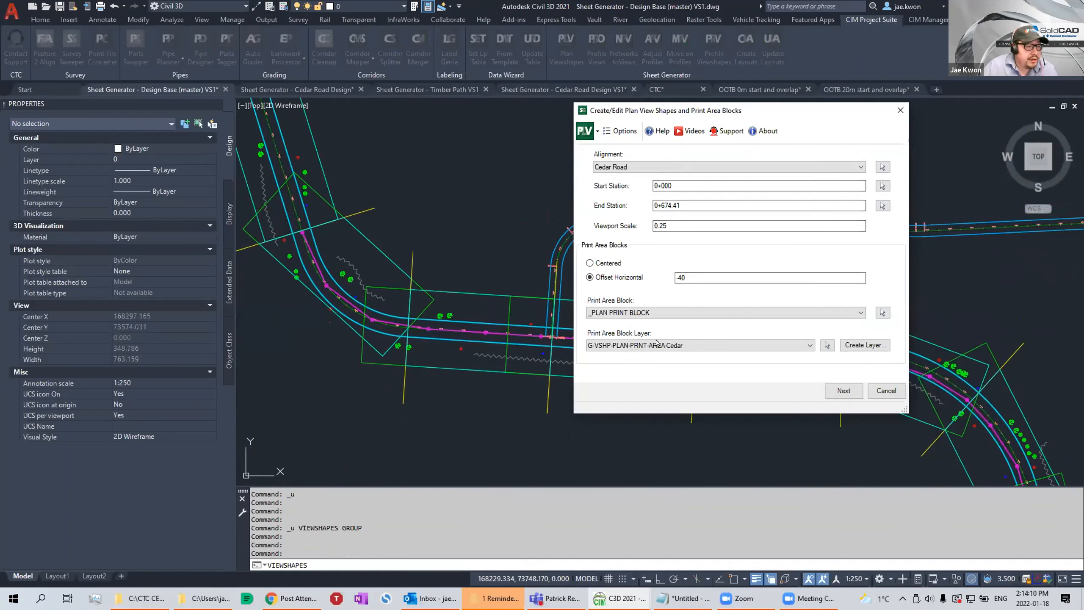
click(700, 346)
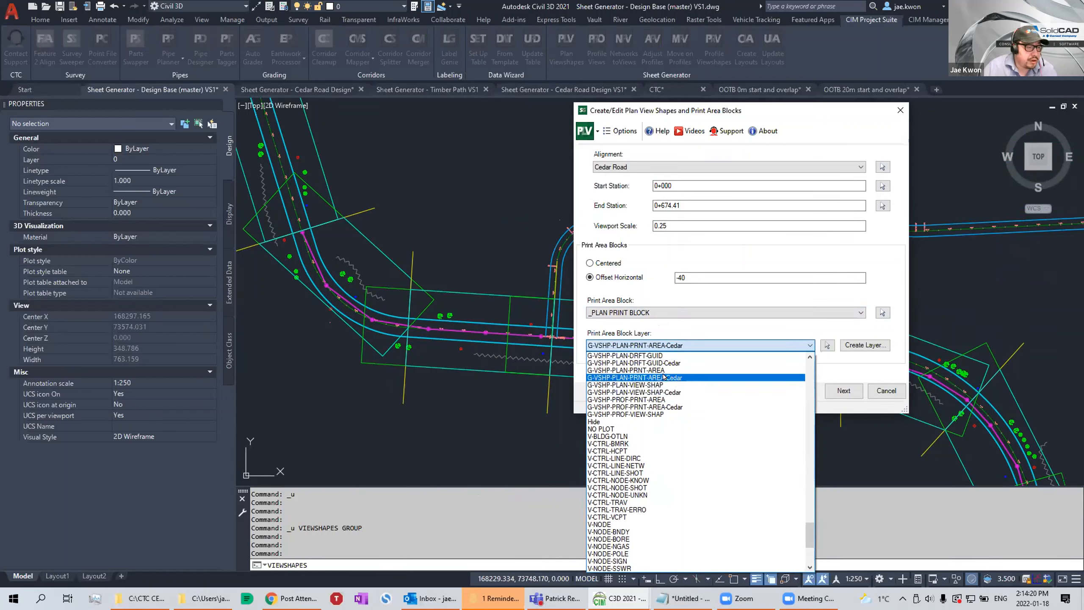
click(600, 369)
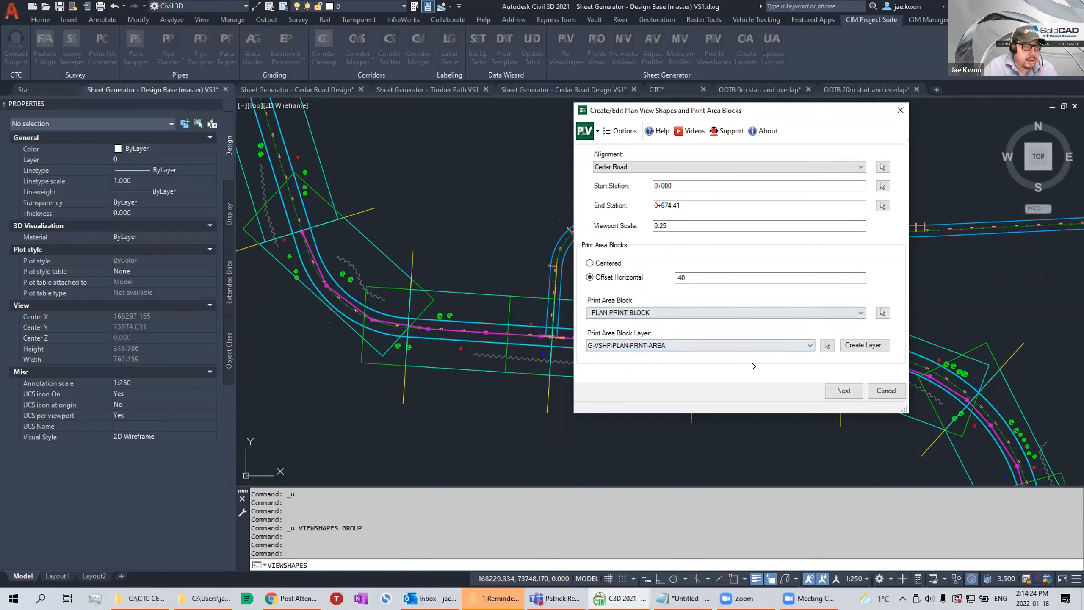
click(843, 391)
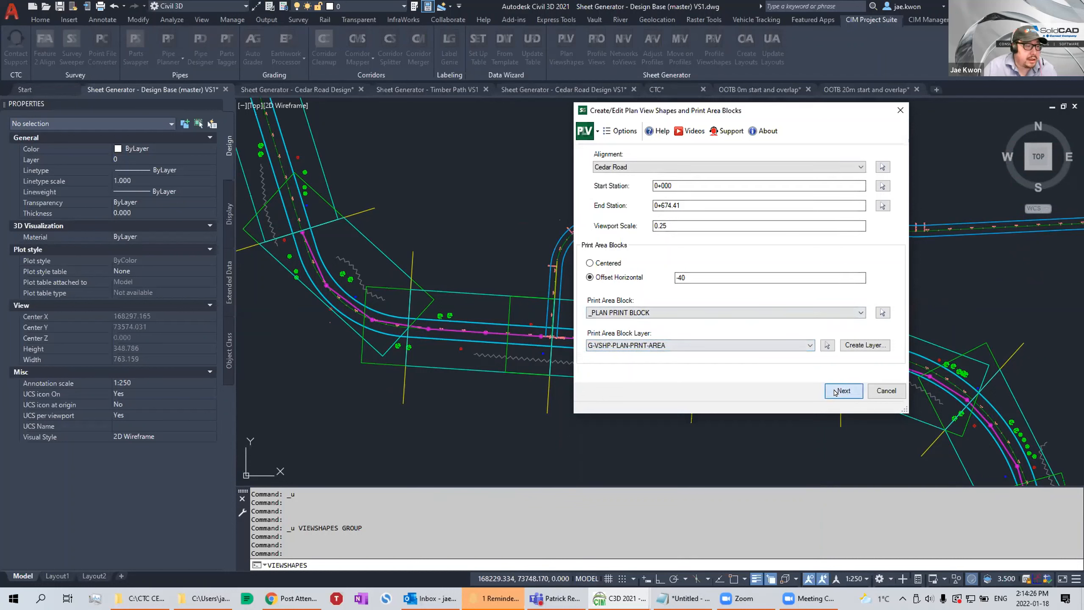
click(644, 299)
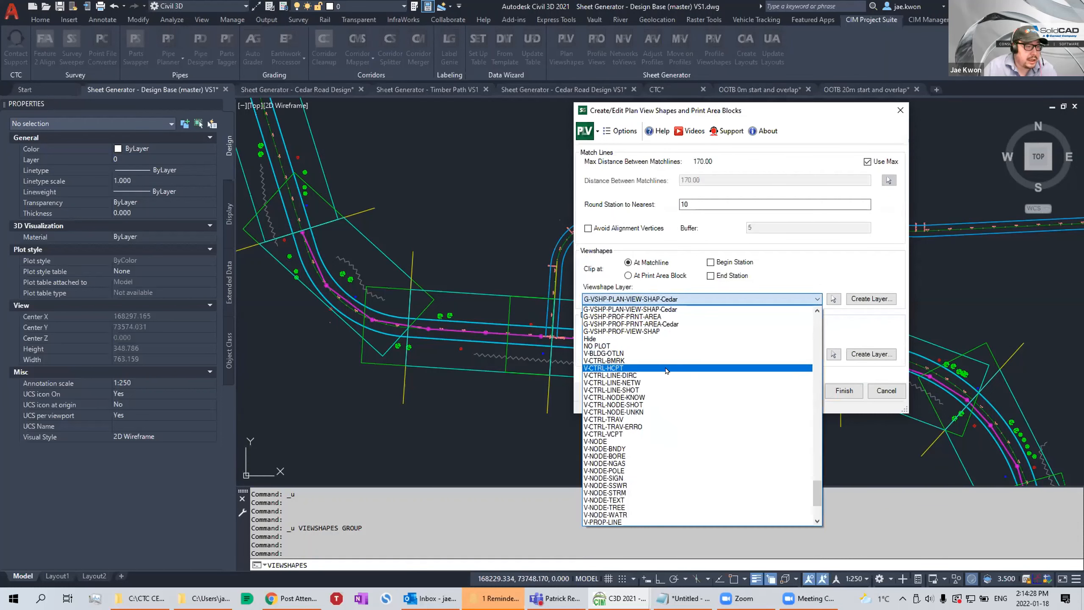
click(667, 324)
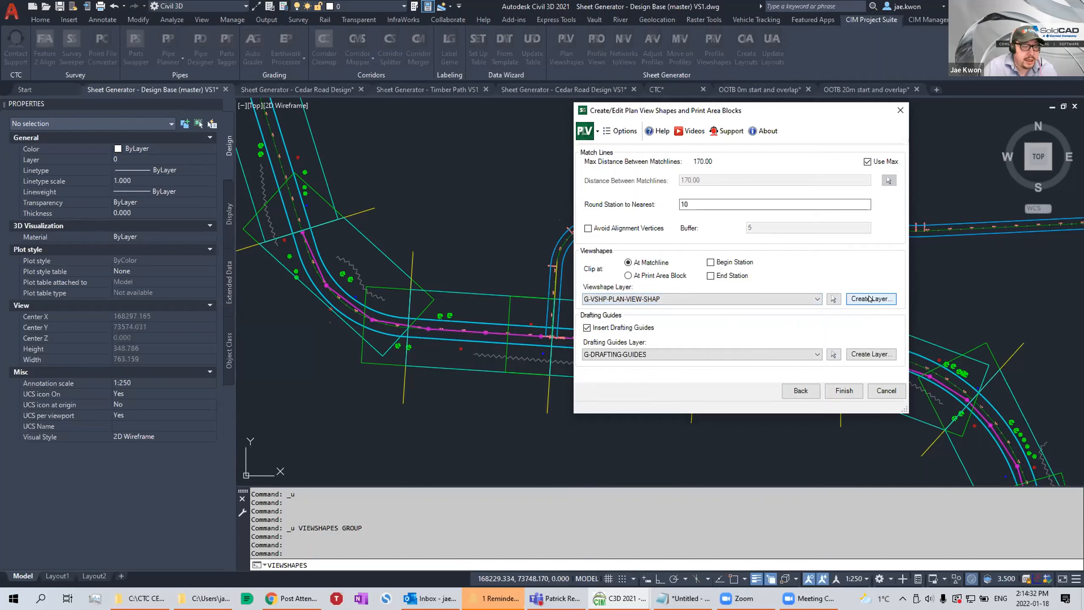
click(798, 391)
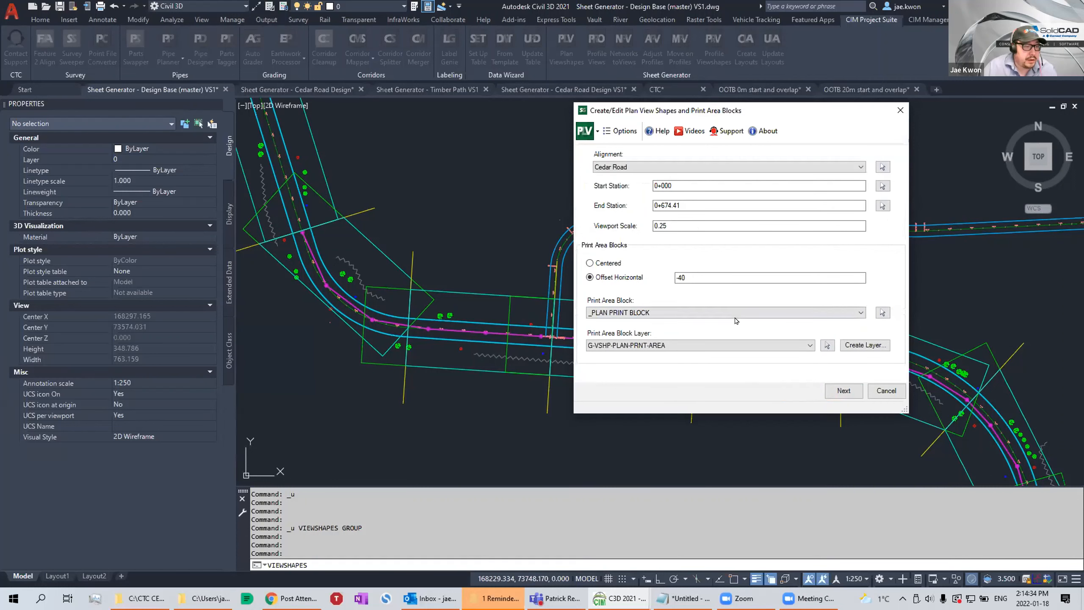
Create a new print area block layer named G-VSHP-PLAN-PRNT-AREA-2 and continue to the match line settings.
click(863, 346)
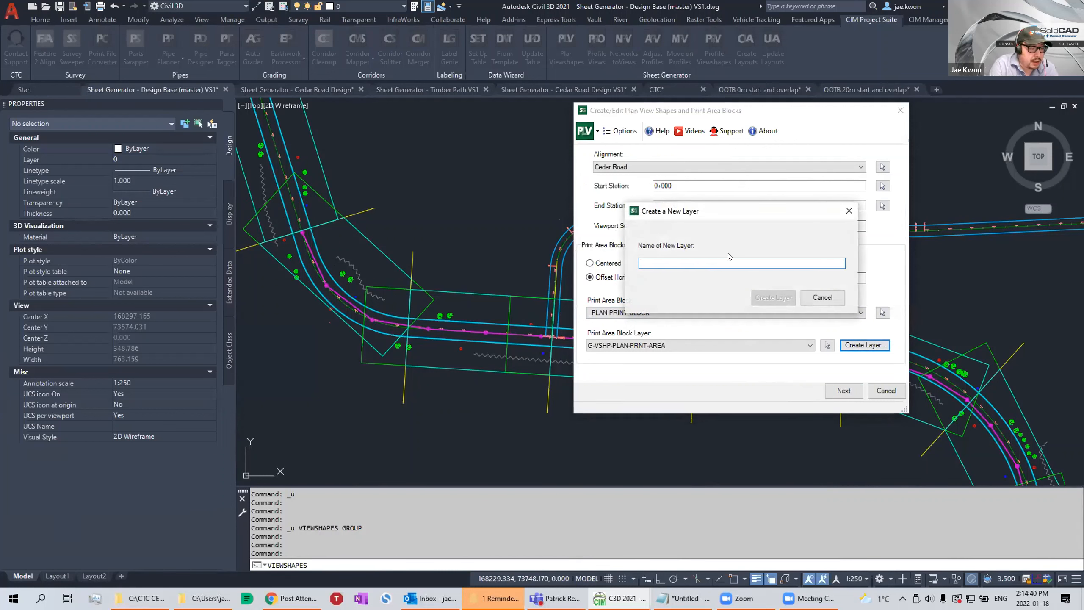
text(G-VSHP-PLAN-PRNT-AREA-2)
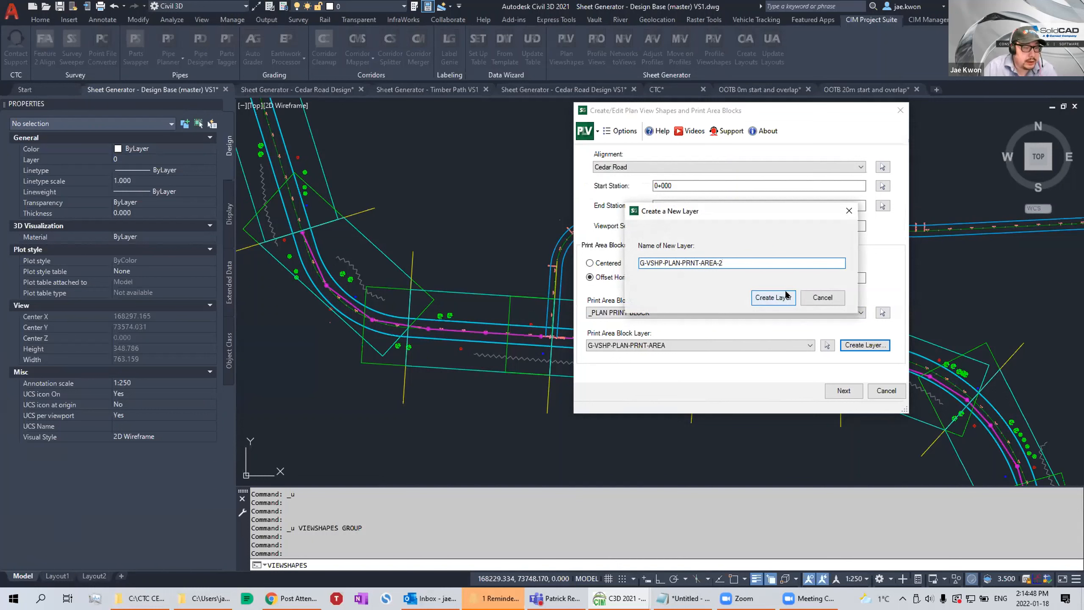
click(774, 298)
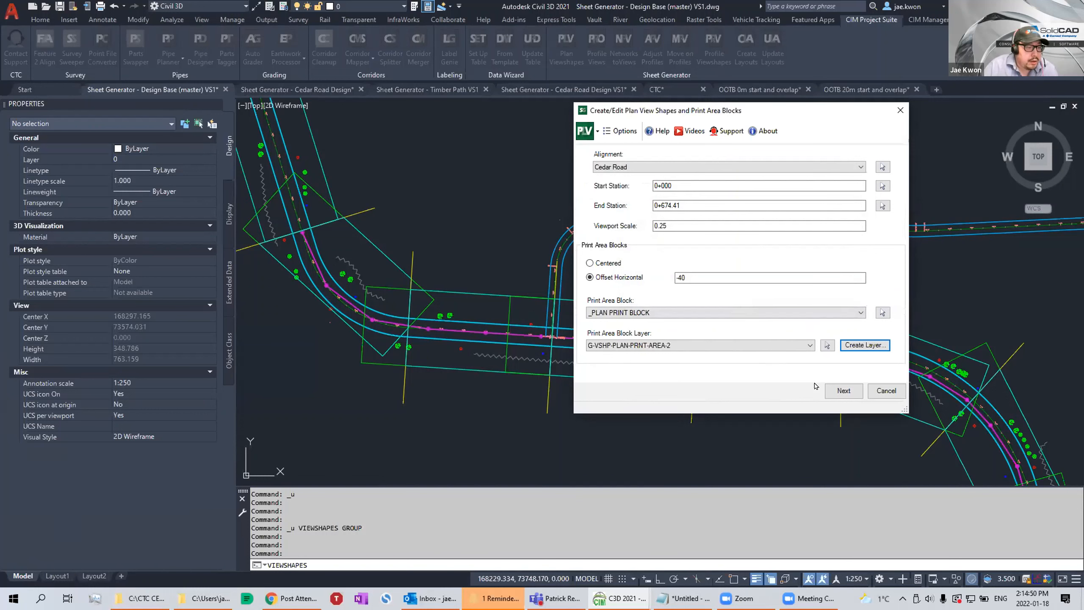
click(837, 391)
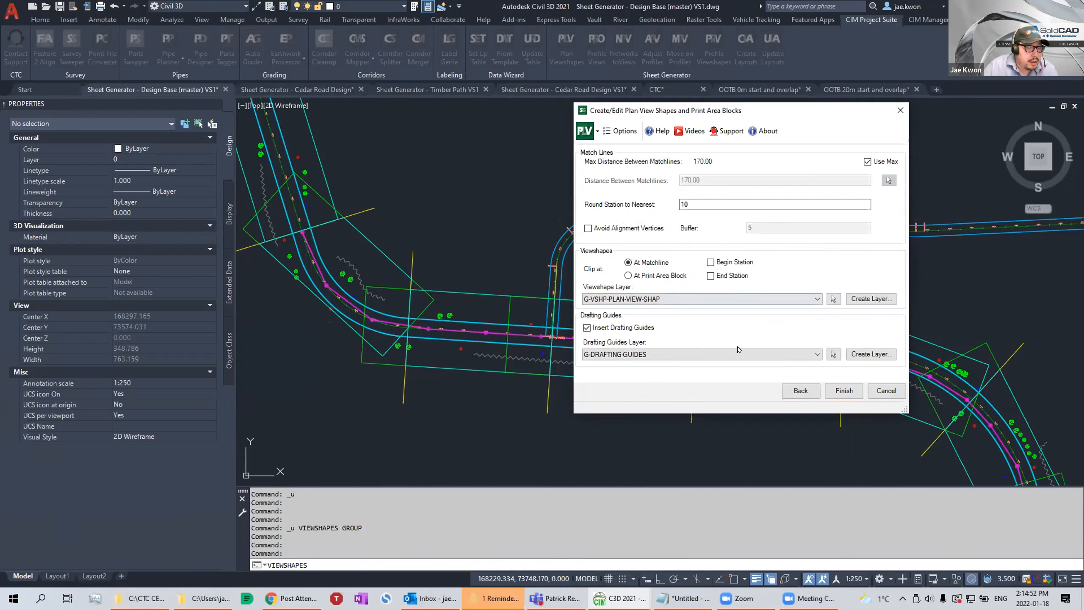
Create a new viewshape layer named G-VSHP-PLAN-VIEW-SHAP-2 and generate the print area blocks and view shapes along the alignment.
click(872, 299)
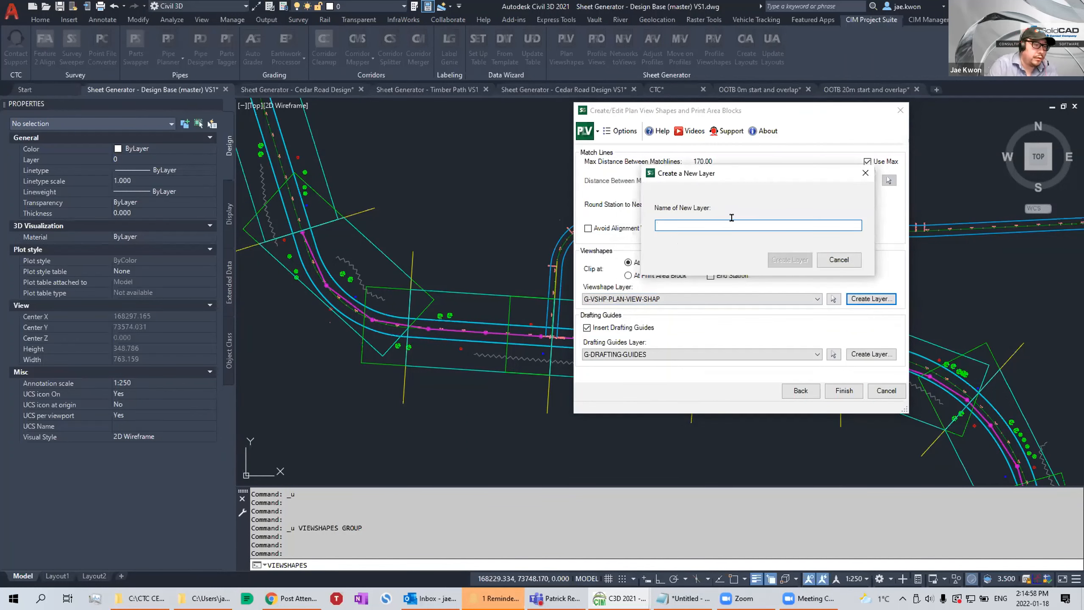
text(G-VSHP-PLAN-VIEW-SHAP-2)
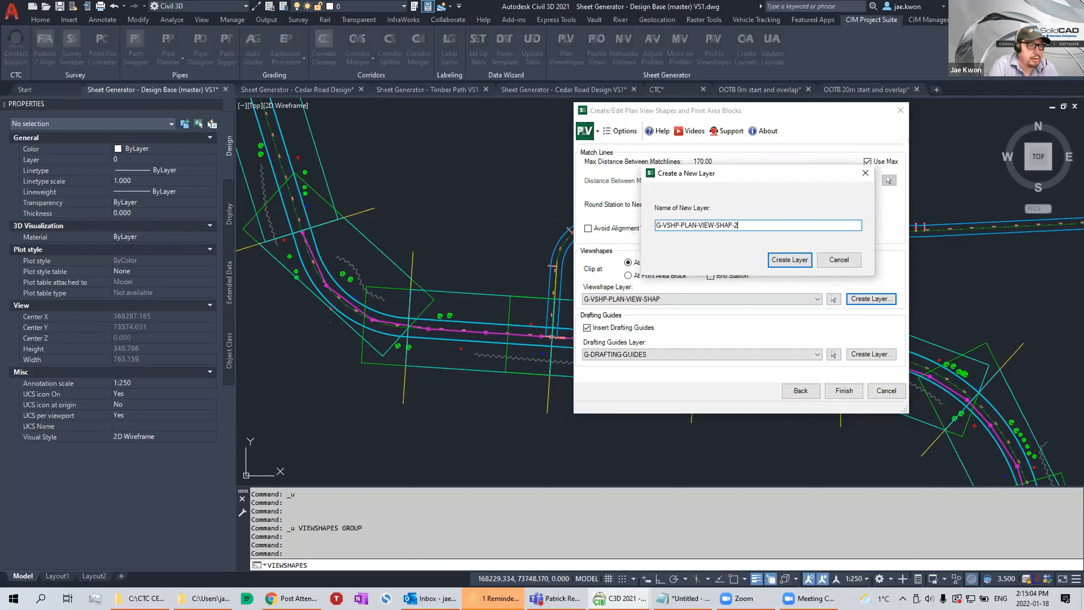
click(790, 259)
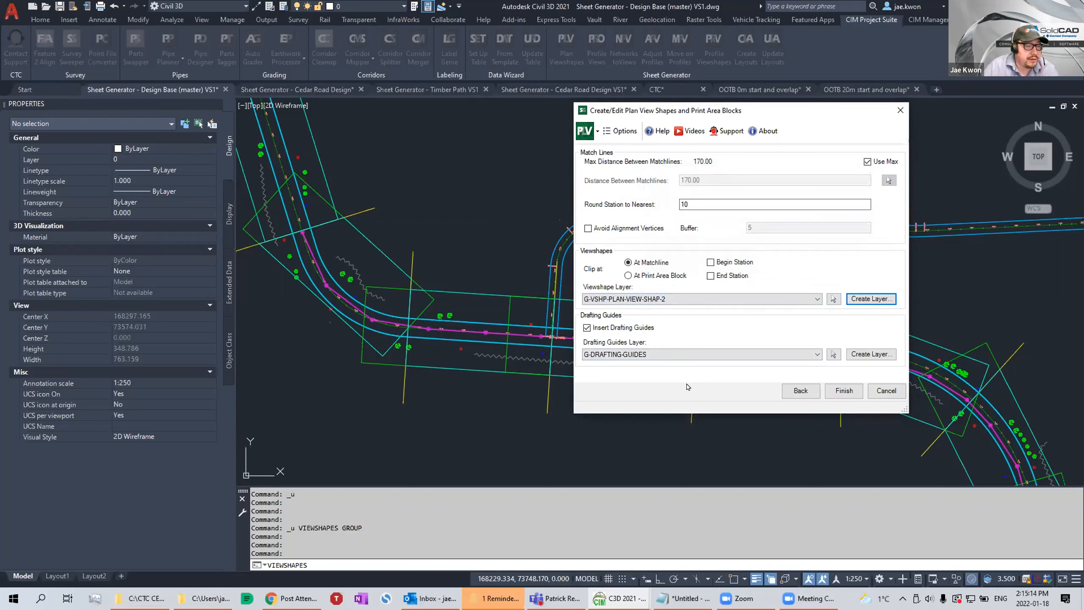
click(845, 391)
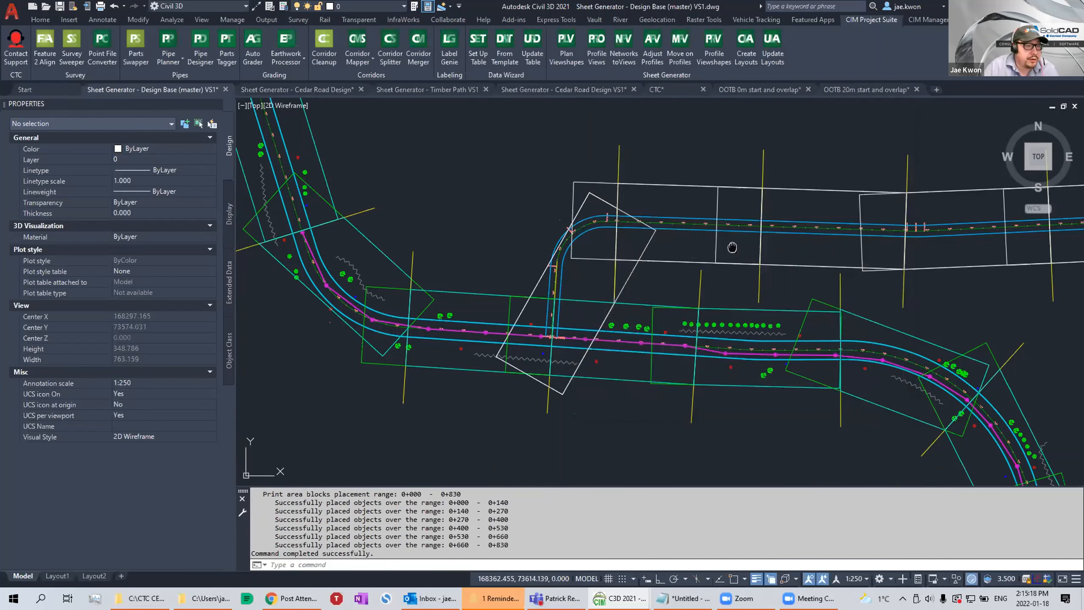
Examine the regenerated view shapes along the side road and inspect the layer of a print area block midway along it.
scroll(721, 264, up, 2)
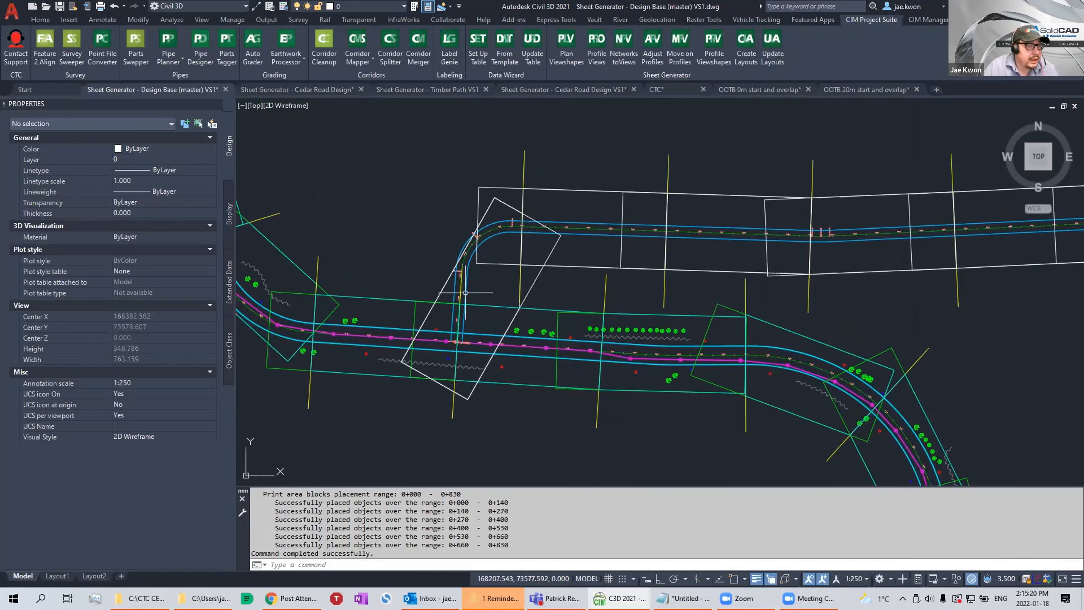
middle_drag(477, 290, 410, 310)
middle_drag(653, 294, 625, 295)
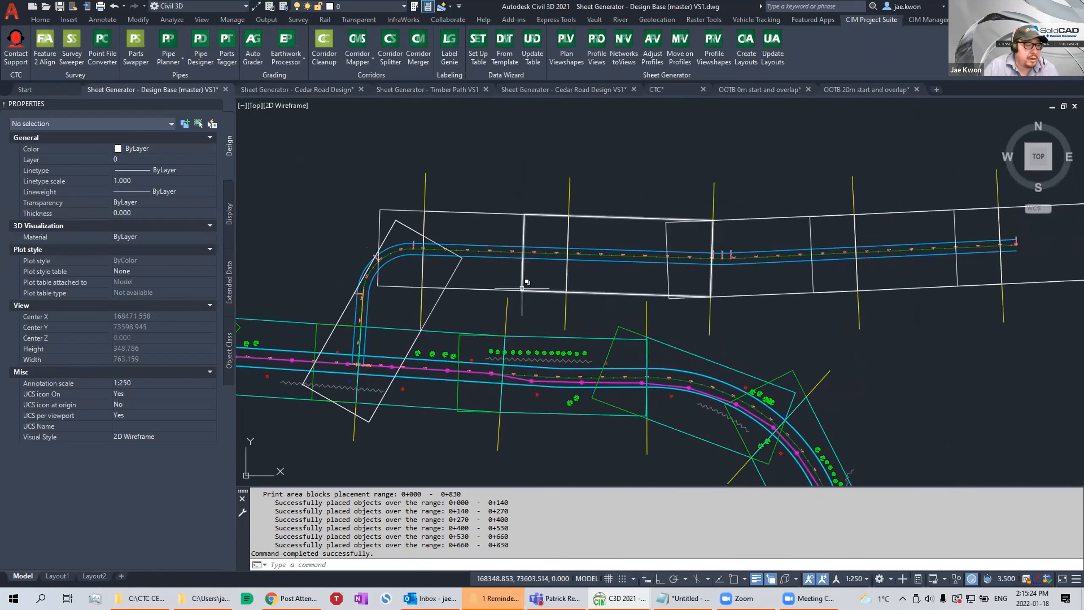
middle_drag(747, 312, 565, 316)
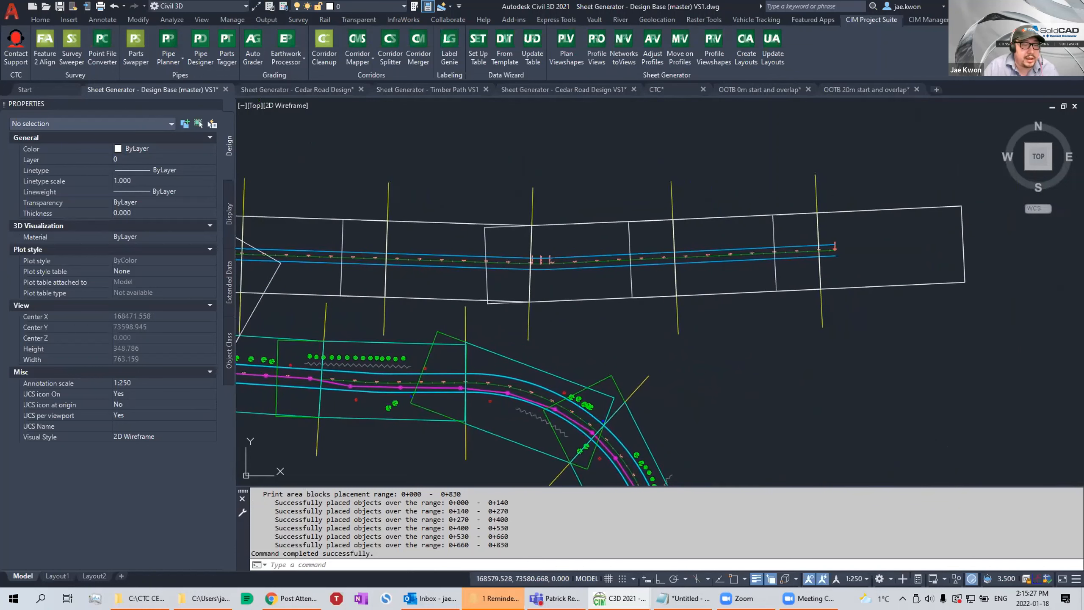
click(486, 284)
middle_drag(357, 306, 615, 310)
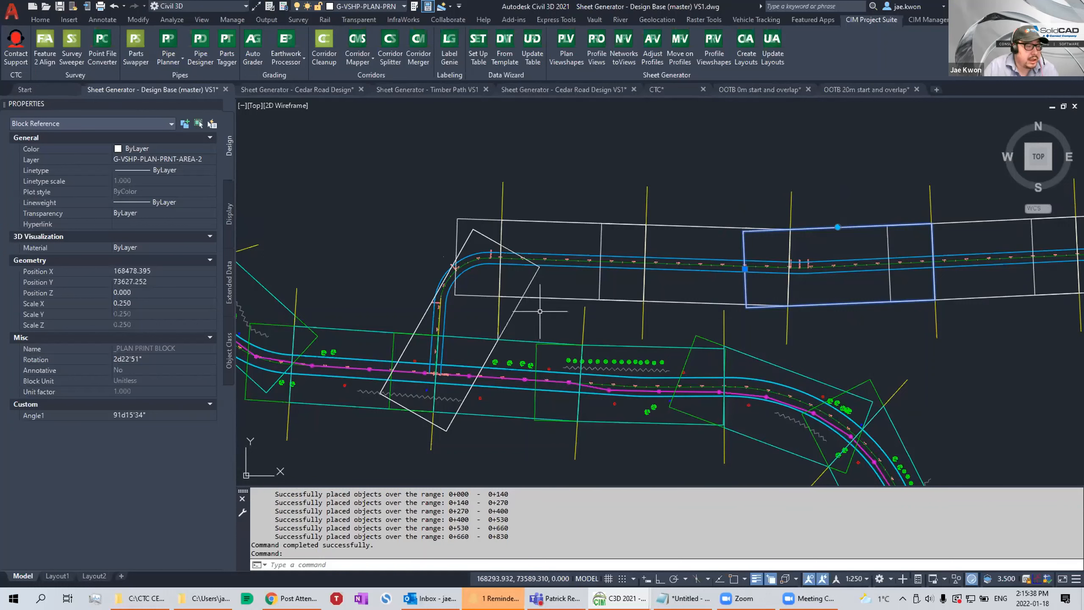
middle_drag(534, 294, 516, 310)
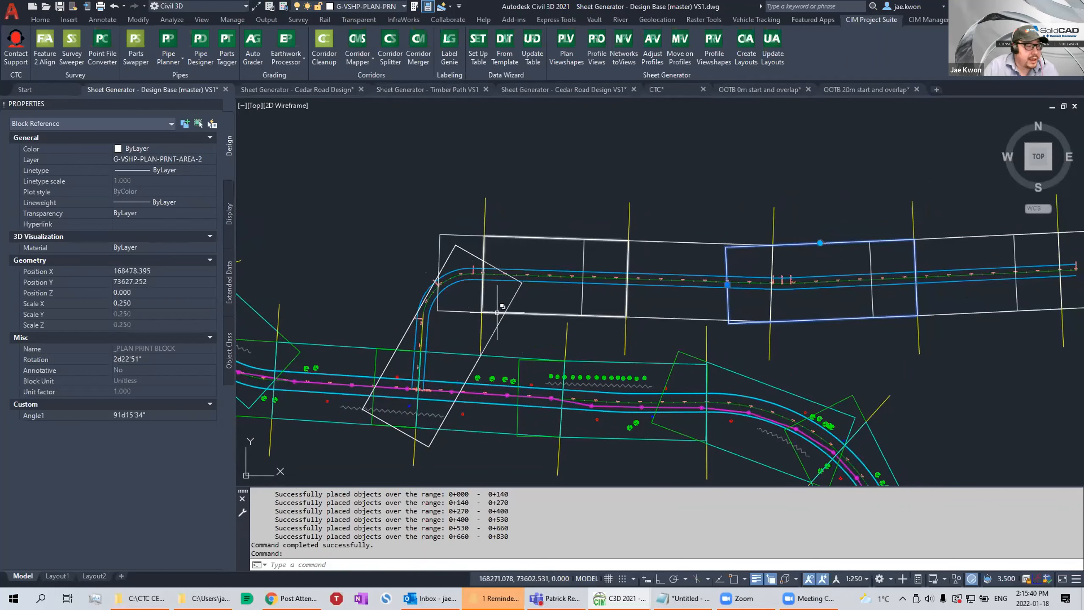
key(Escape)
Try to select all objects similar to the view shapes, print area blocks and match line near the side road's bend.
drag(521, 327, 469, 283)
right_click(508, 296)
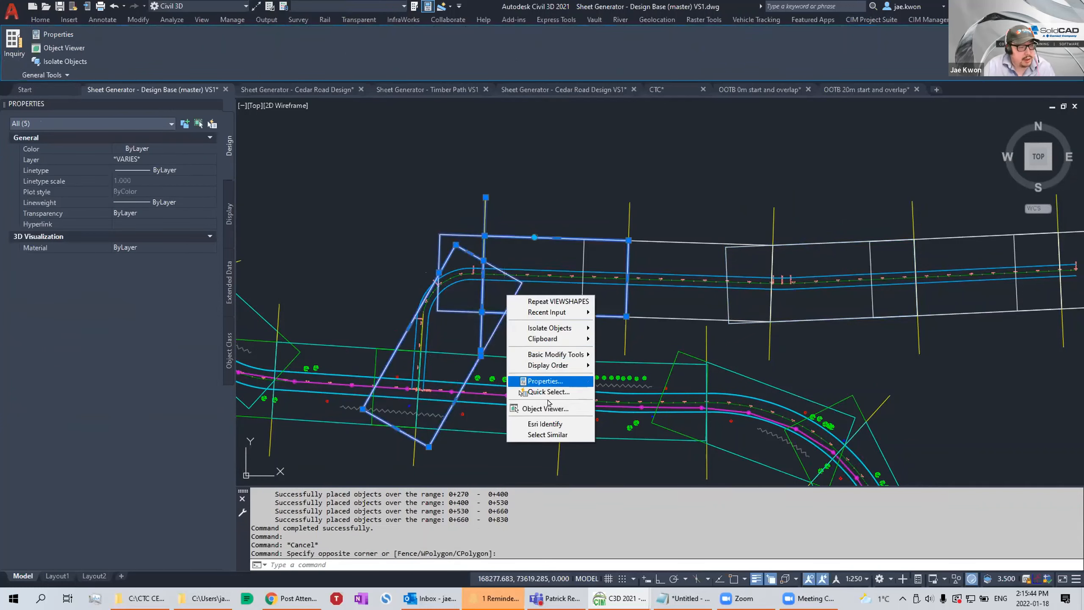
click(547, 435)
key(Escape)
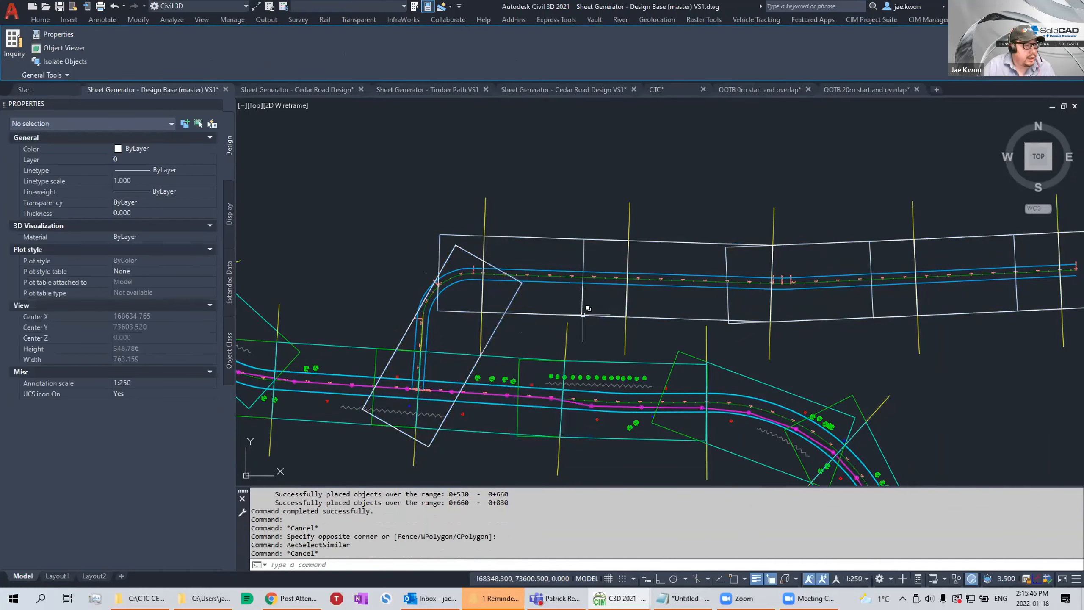
Undo the attempted similar-object selection and the generation of view shapes and print area blocks along the side road.
key(ctrl+z)
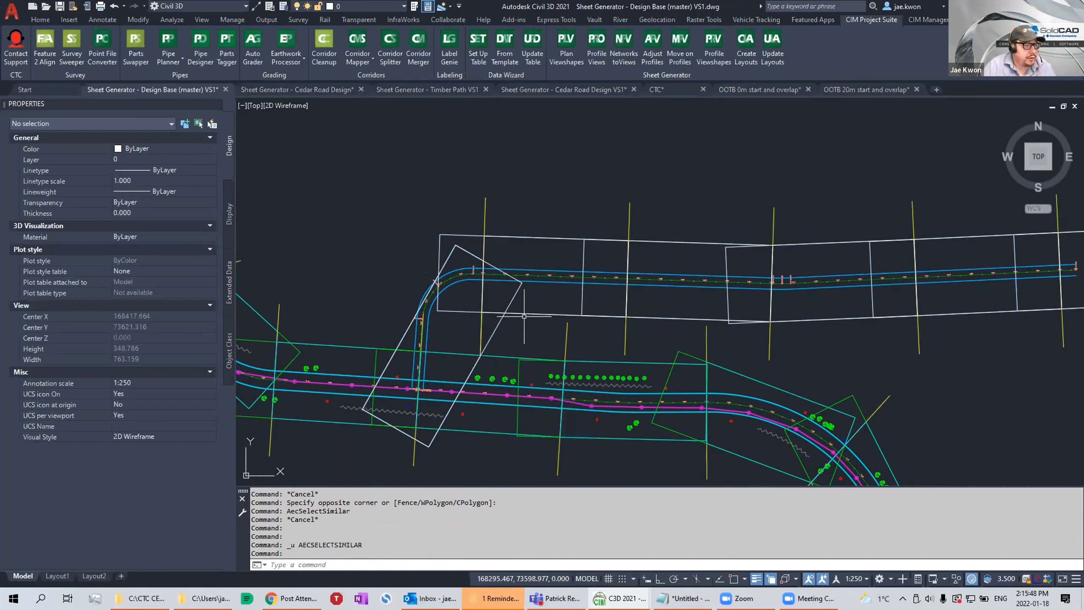
key(ctrl+z)
key(ctrl+z)
key(ctrl+z)
key(ctrl+z)
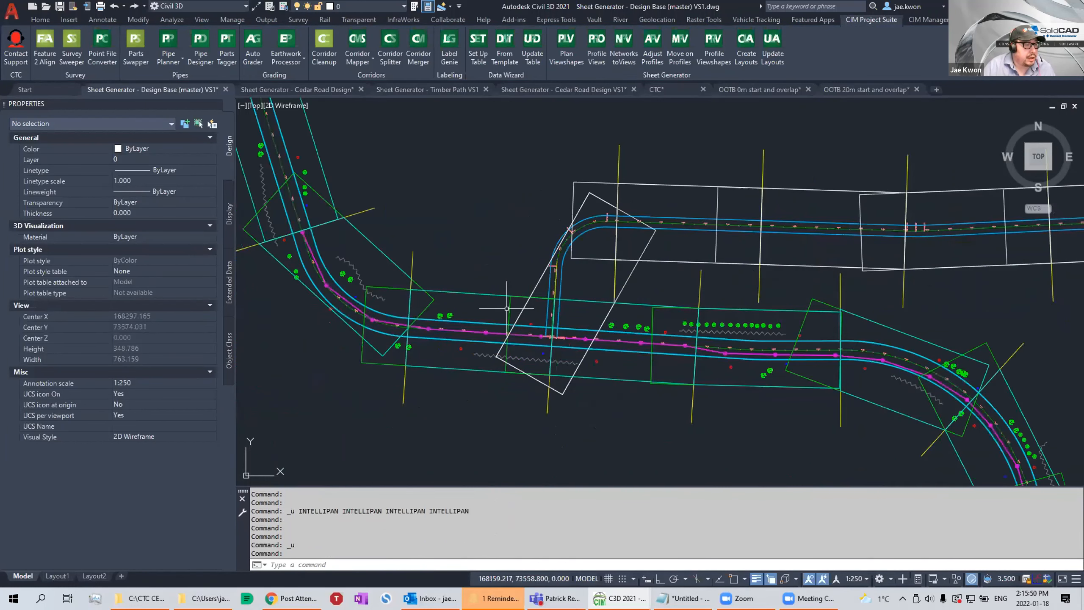
key(Escape)
middle_drag(586, 267, 585, 287)
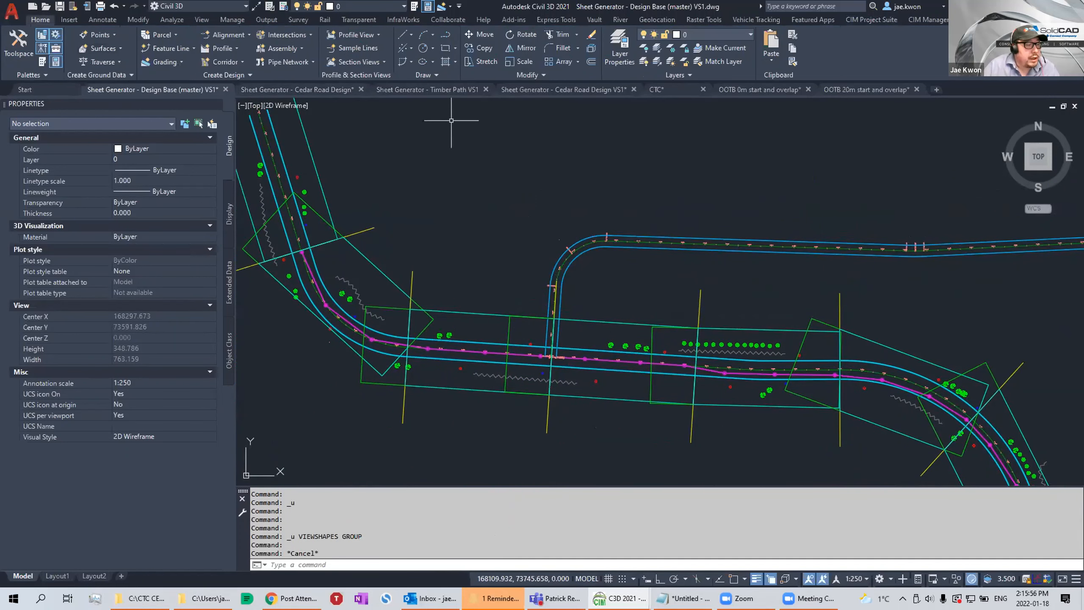
Create a new layer named G-VSHP-PLAN-PRNT-AREA-2 based on the existing G-VSHP-PLAN-PRNT-AREA layer.
click(618, 50)
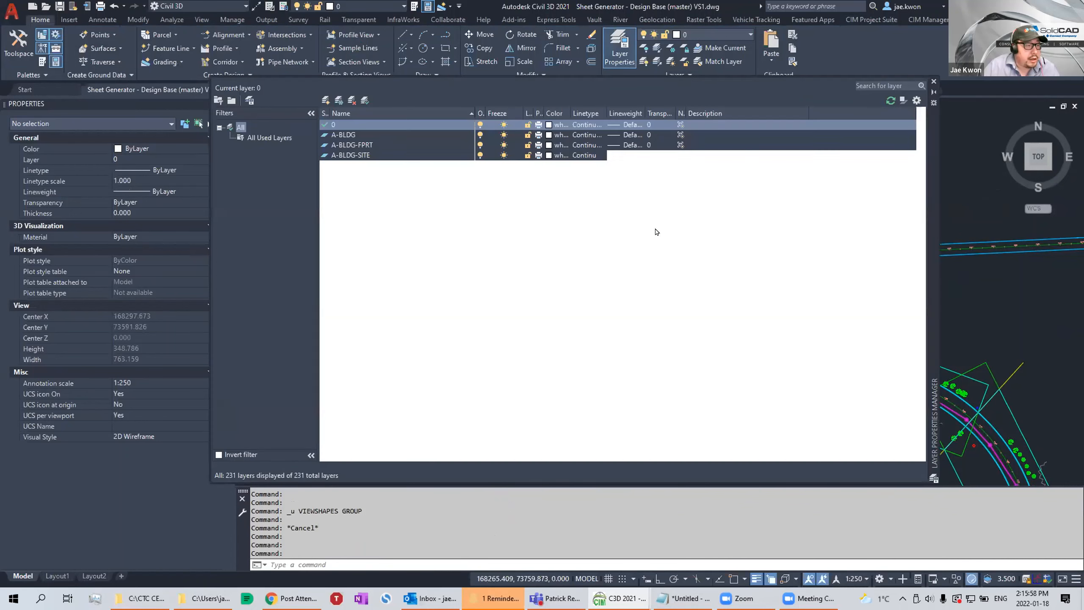
click(400, 249)
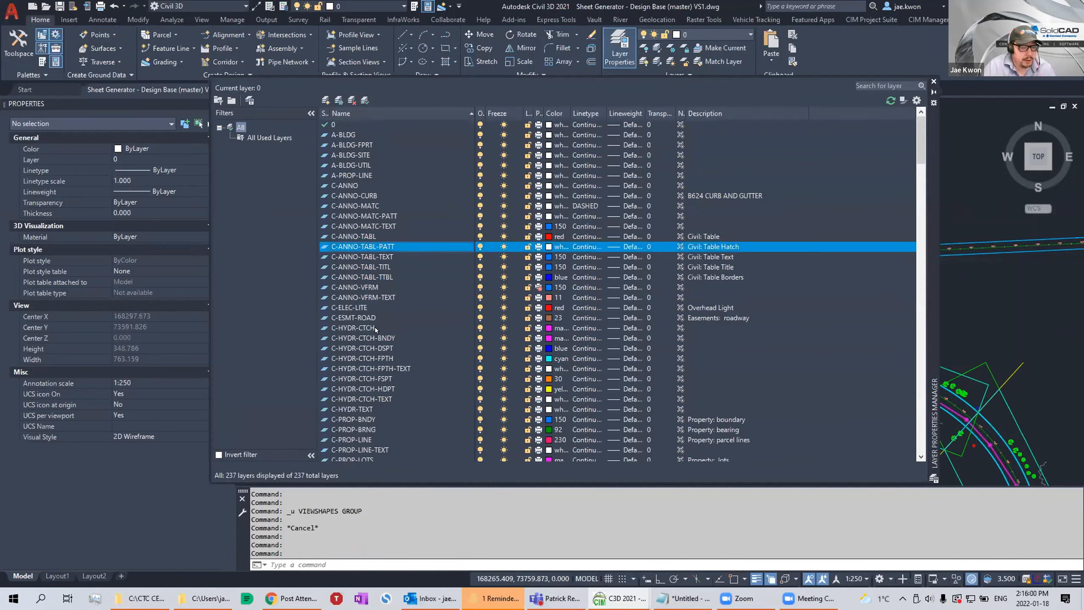
key(g)
key(g)
scroll(381, 340, down, 3)
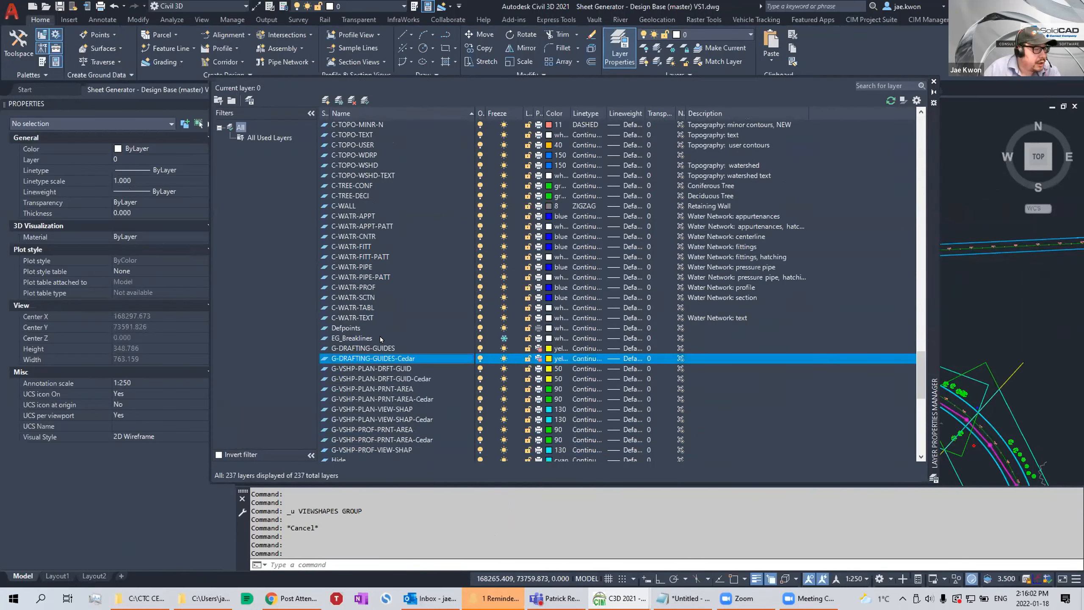
scroll(381, 340, down, 3)
click(395, 298)
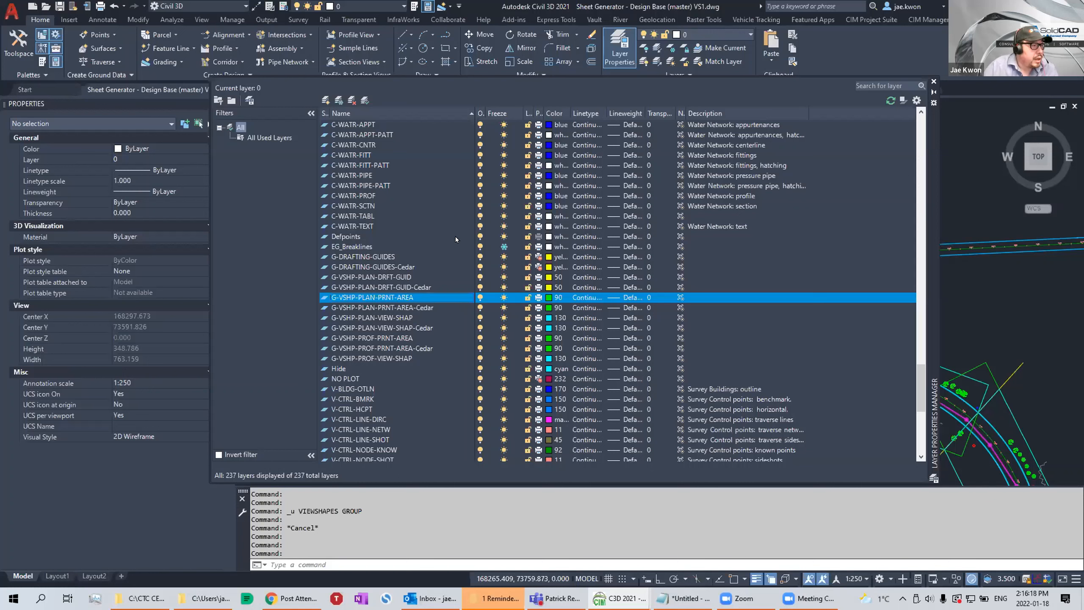
click(416, 300)
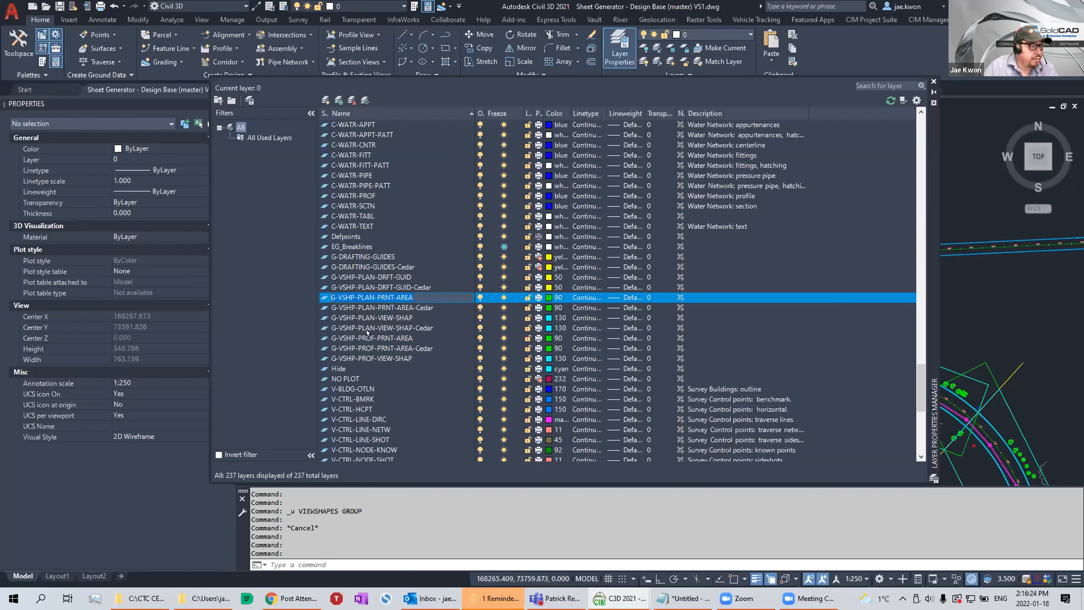
key(Escape)
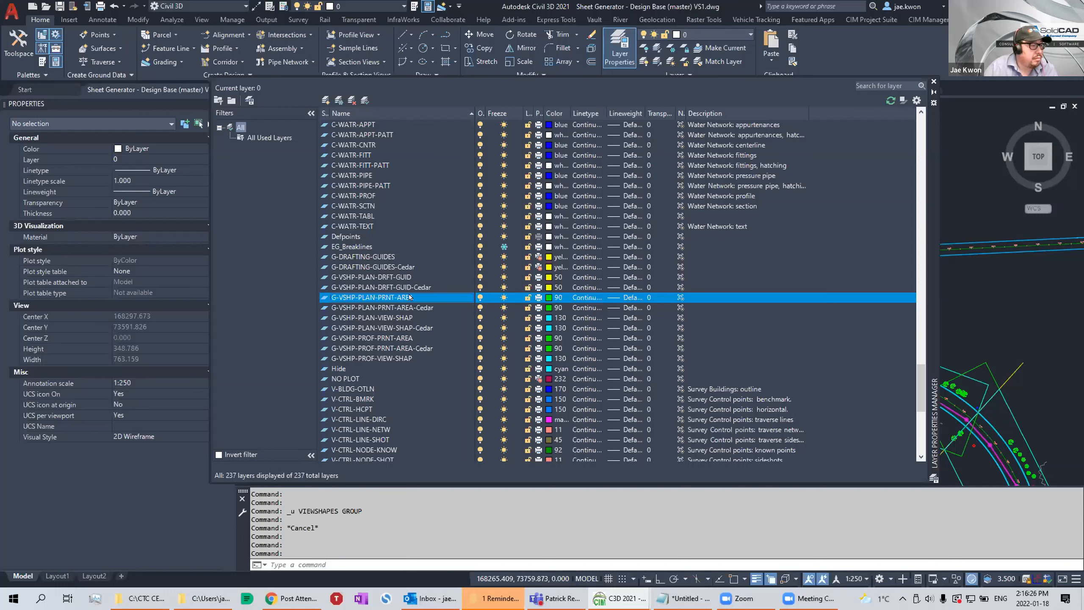
click(326, 99)
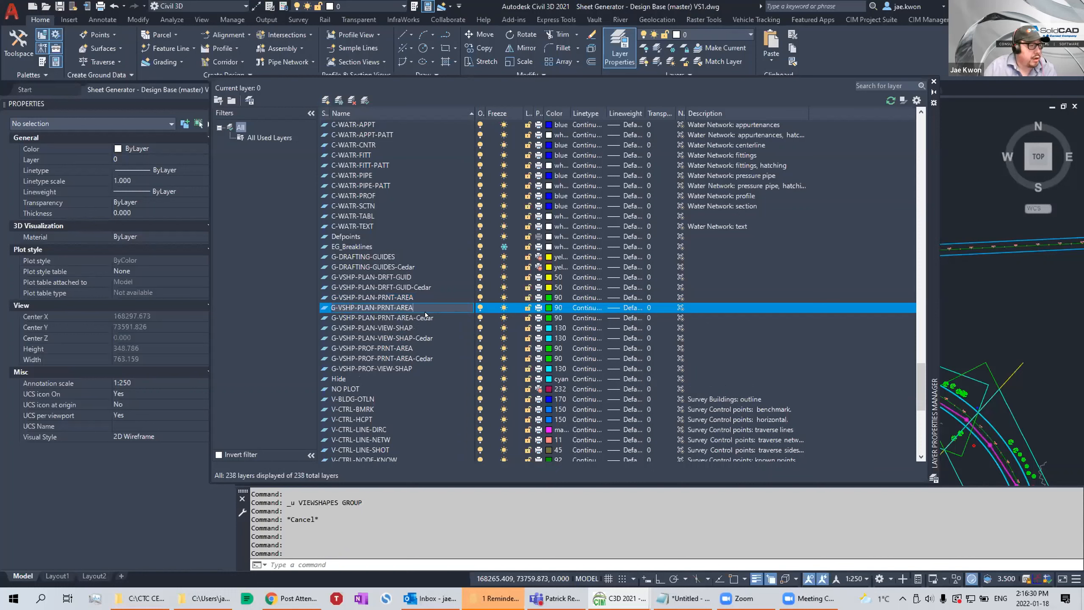
text(-2)
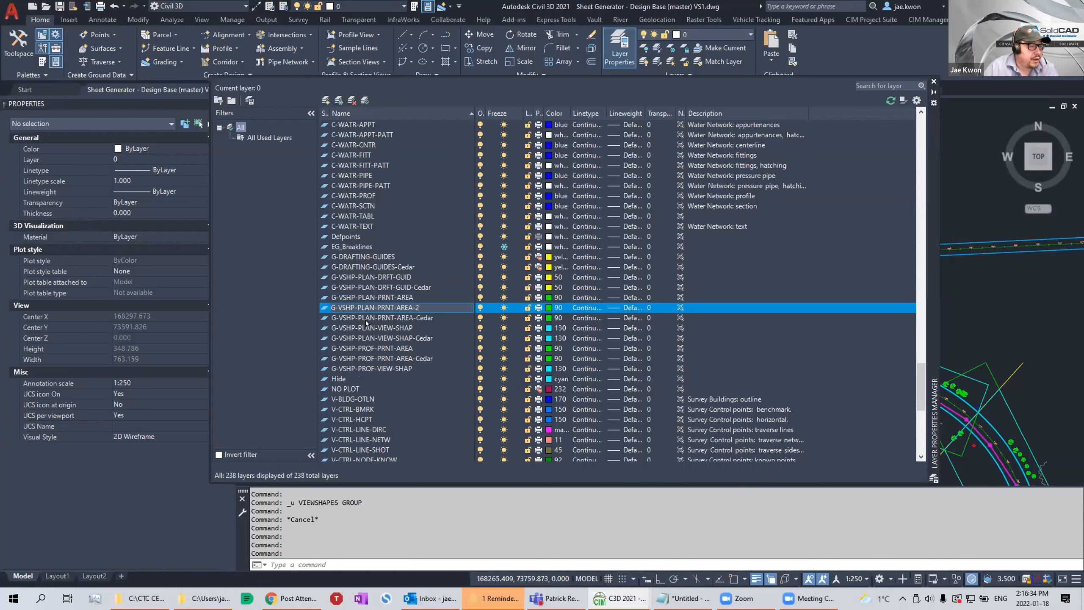
key(Return)
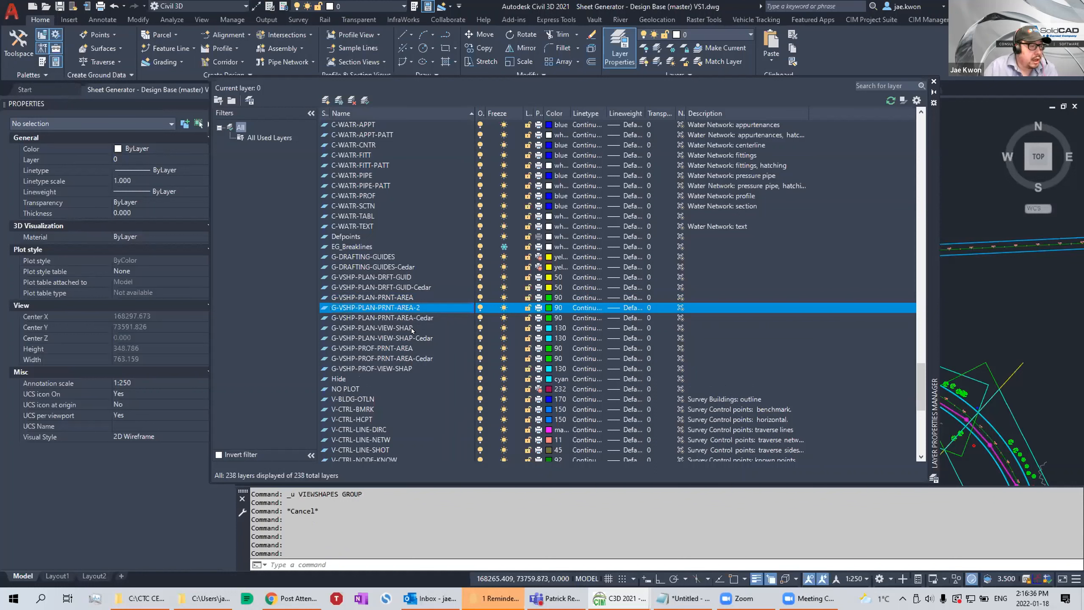
Inspect the existing Cedar layers for plan print areas, plan view shapes and profile print areas, and close the layer manager.
click(420, 318)
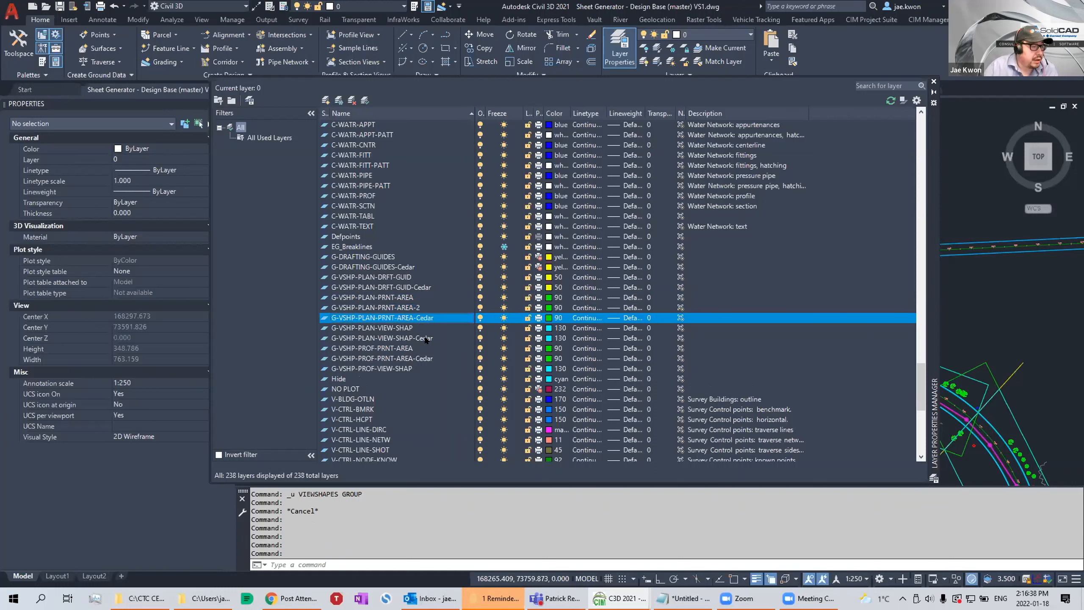
click(422, 338)
click(426, 359)
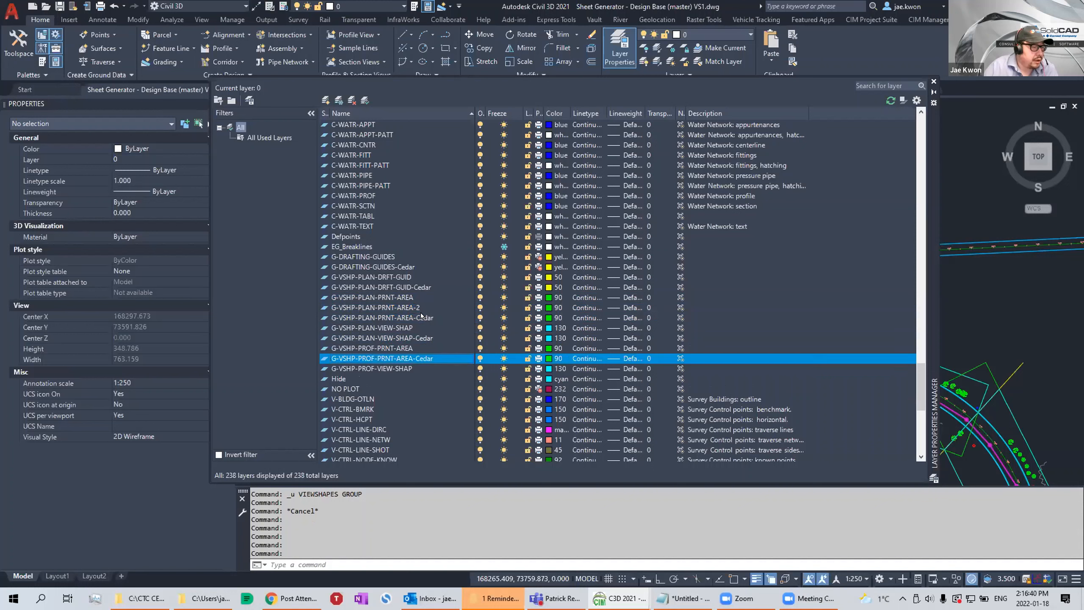
click(423, 318)
click(425, 339)
click(428, 319)
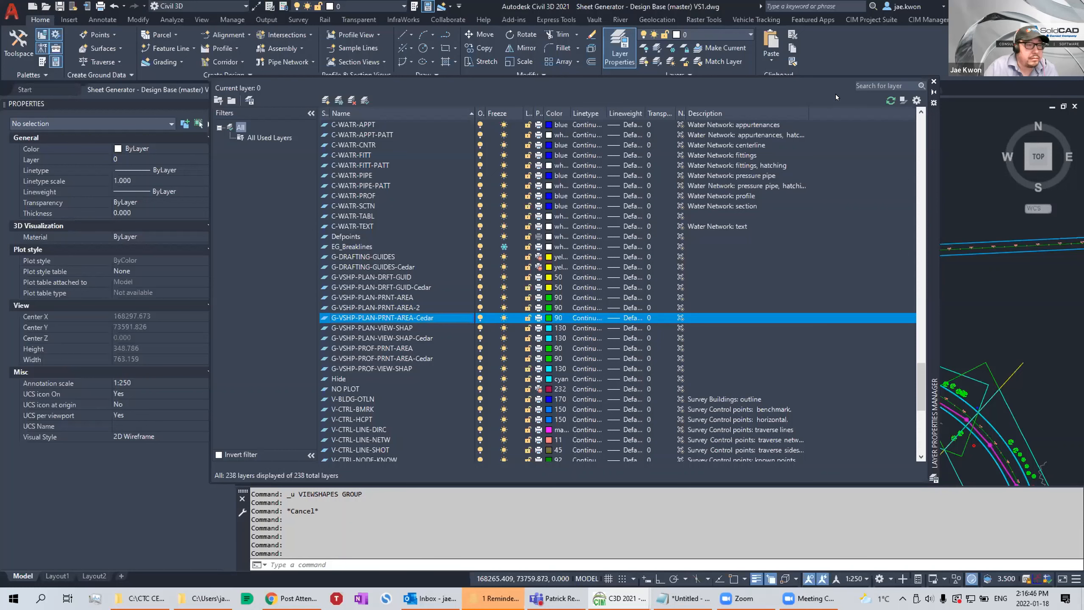
click(933, 82)
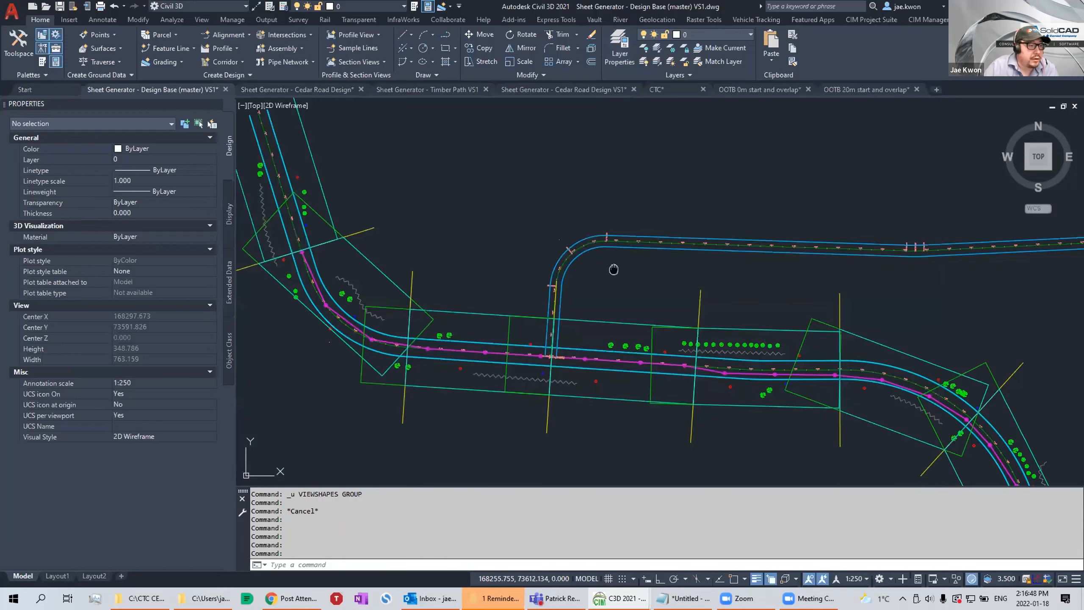
Set up plan view shapes for Cedar Road with _PLAN PRINT BLOCK on layer G-VSHP-PLAN-PRNT-AREA-Cedar and continue to the match line settings.
middle_drag(702, 238, 635, 224)
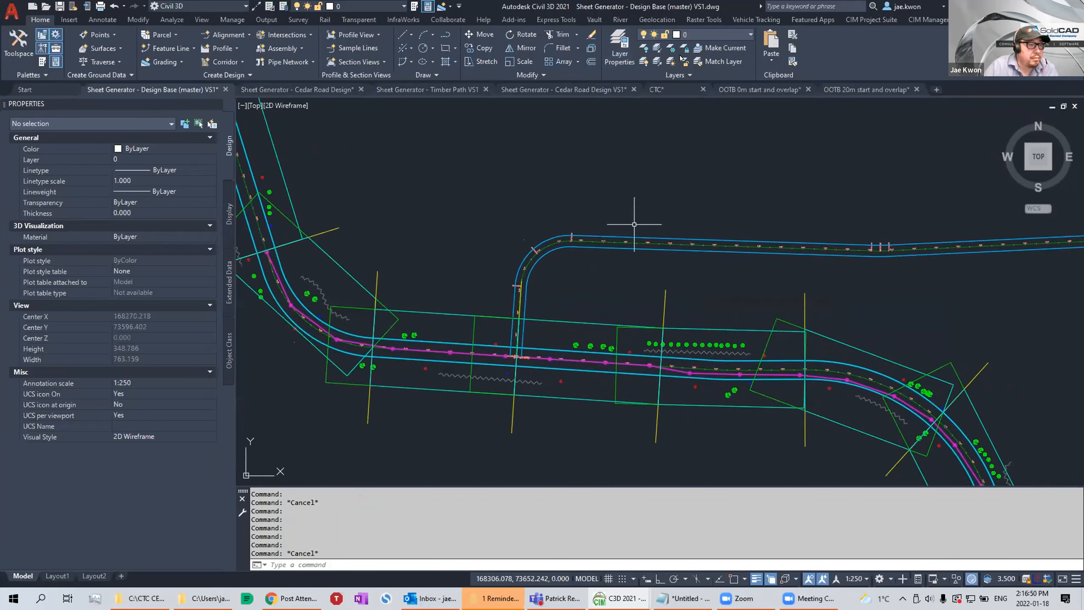
click(872, 20)
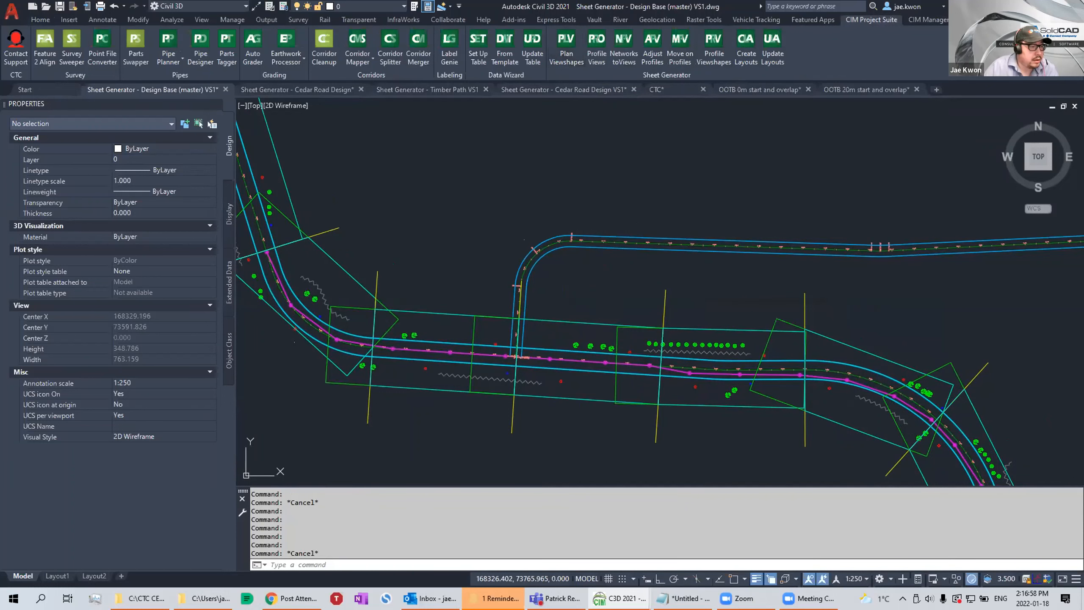
click(565, 45)
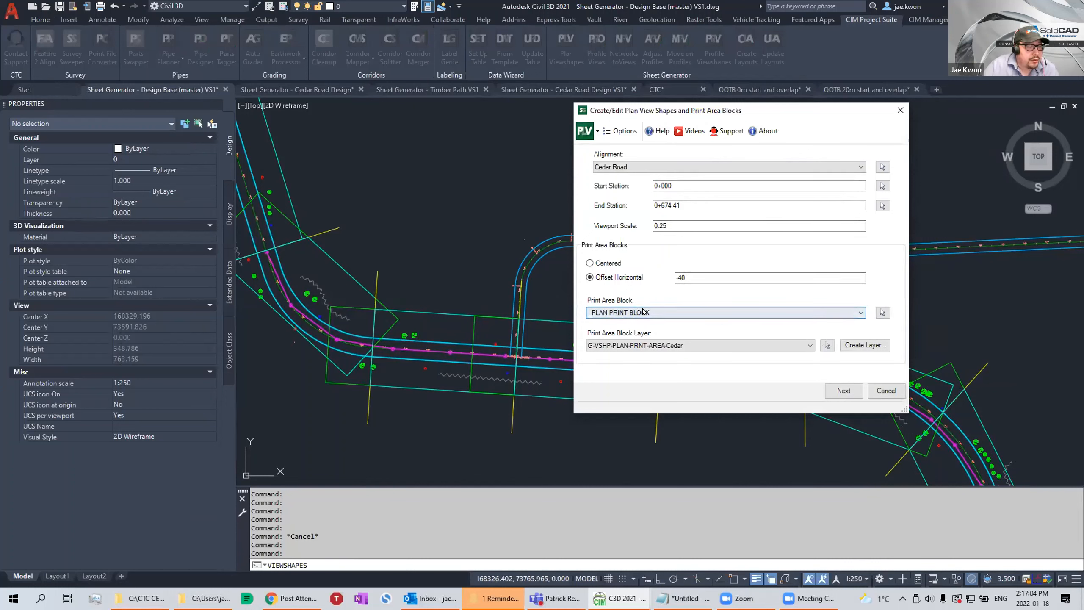
click(679, 313)
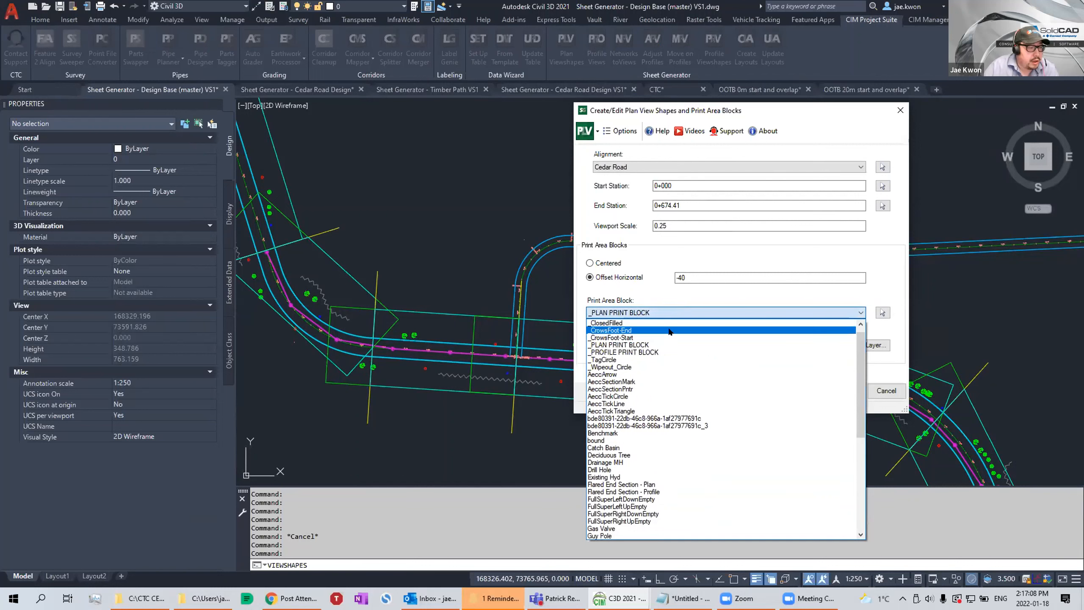
click(658, 334)
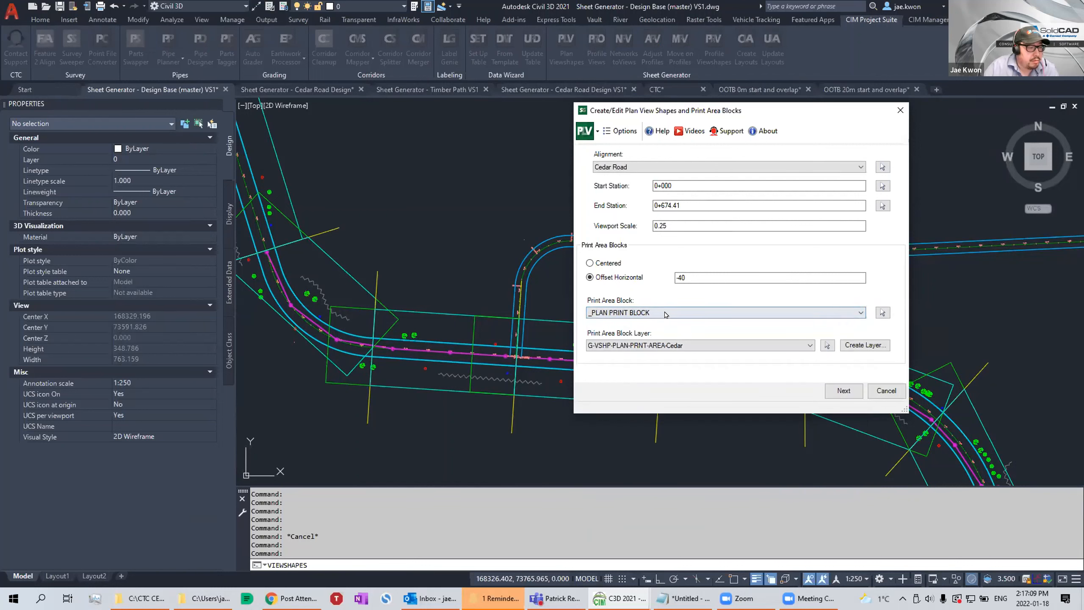
click(680, 346)
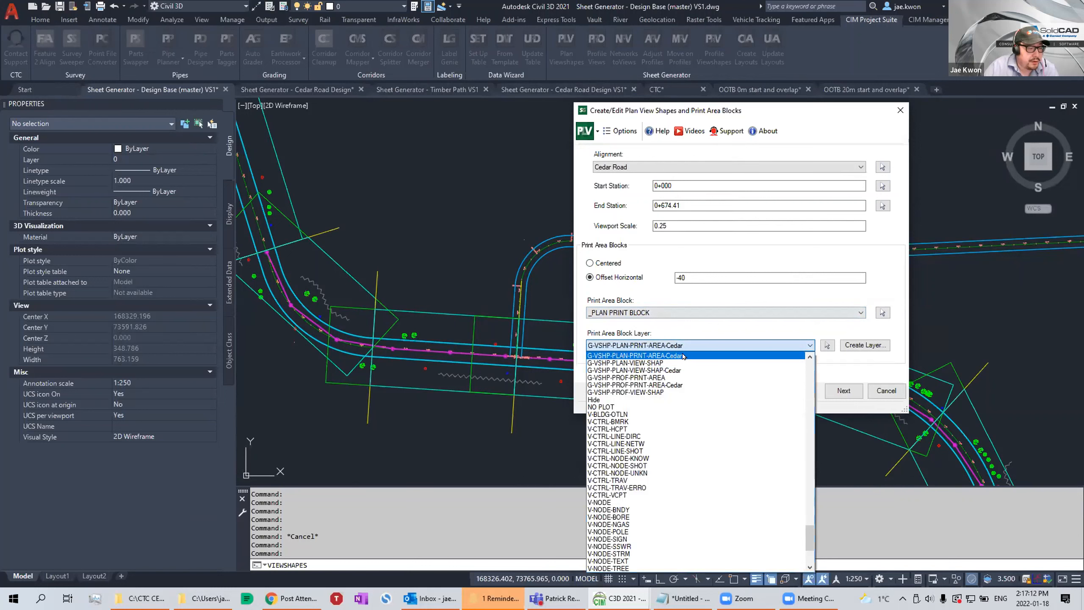
click(684, 355)
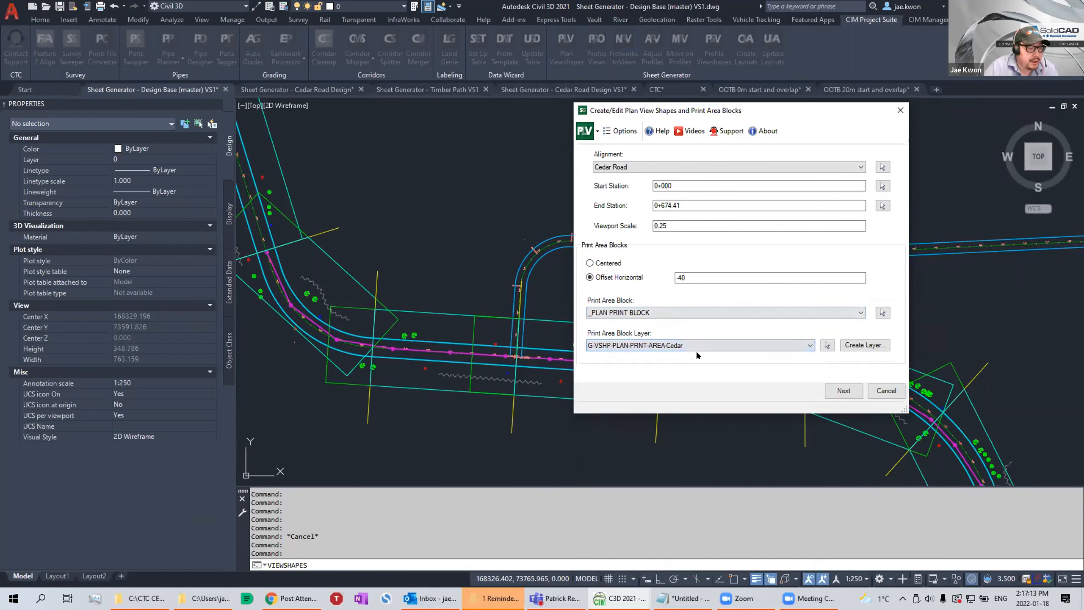
click(832, 390)
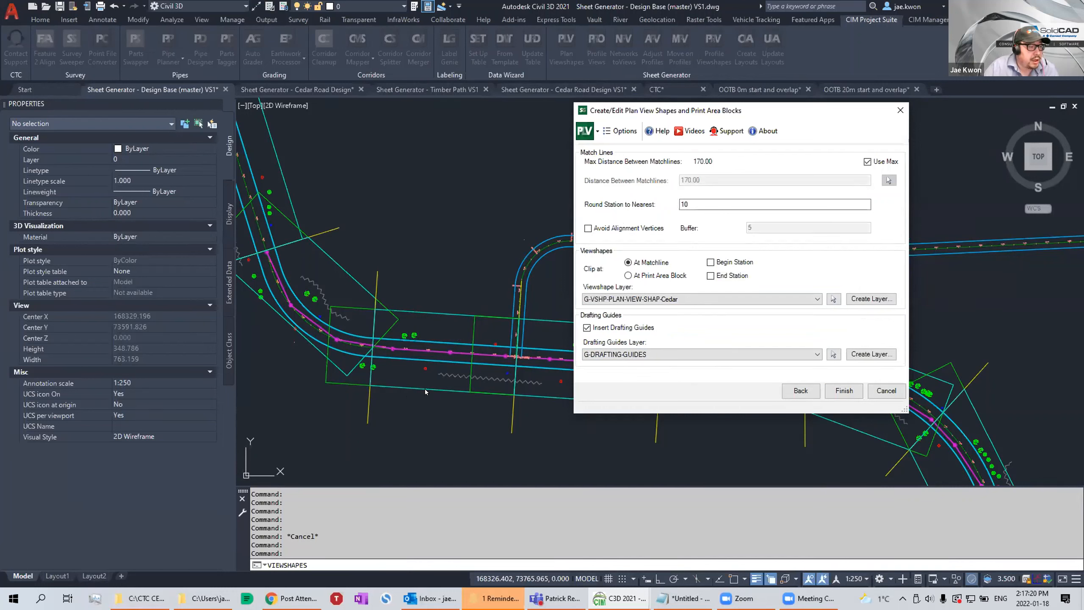
Assign the view shapes to layer G-VSHP-PLAN-VIEW-SHAP-Cedar and generate the Cedar Road print area blocks and view shapes.
click(708, 300)
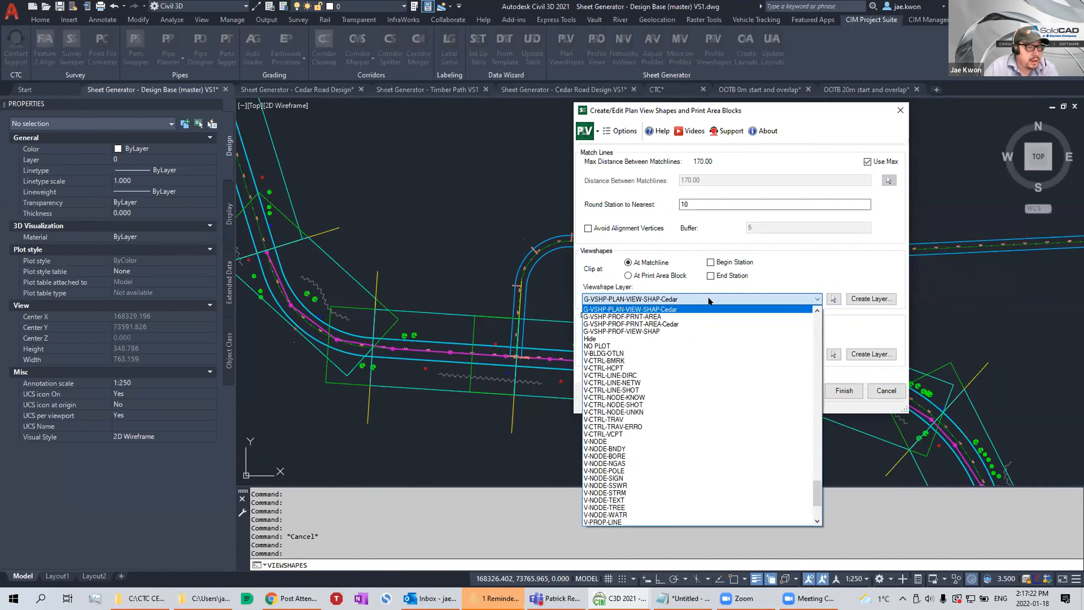
click(682, 309)
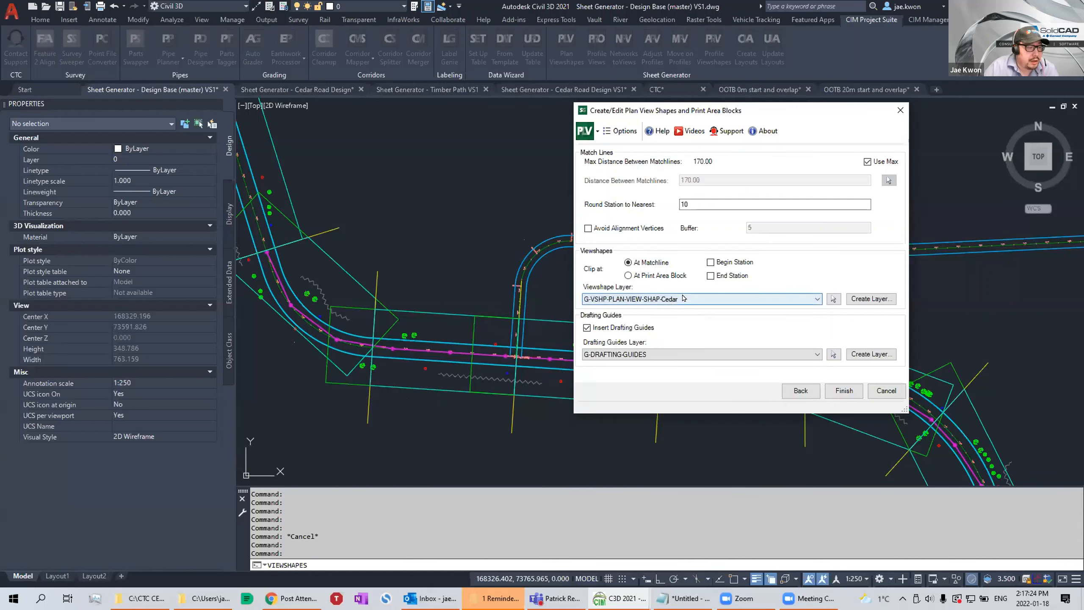
click(843, 391)
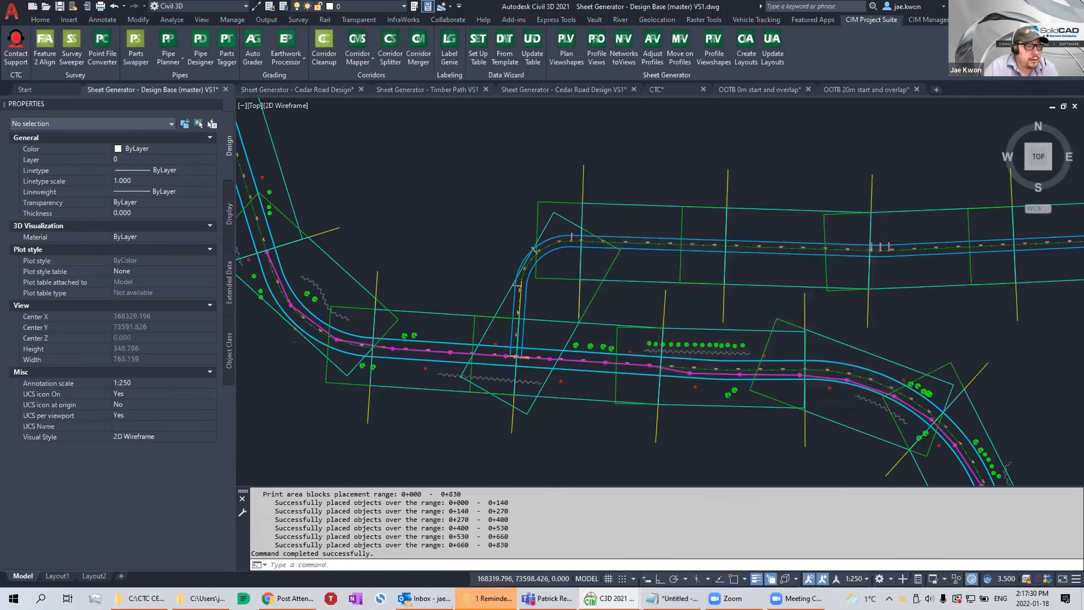
Examine the view shapes, print area blocks and match lines along both roads, and switch to the Sheet Generator - Cedar Road Design drawing.
scroll(603, 294, down, 2)
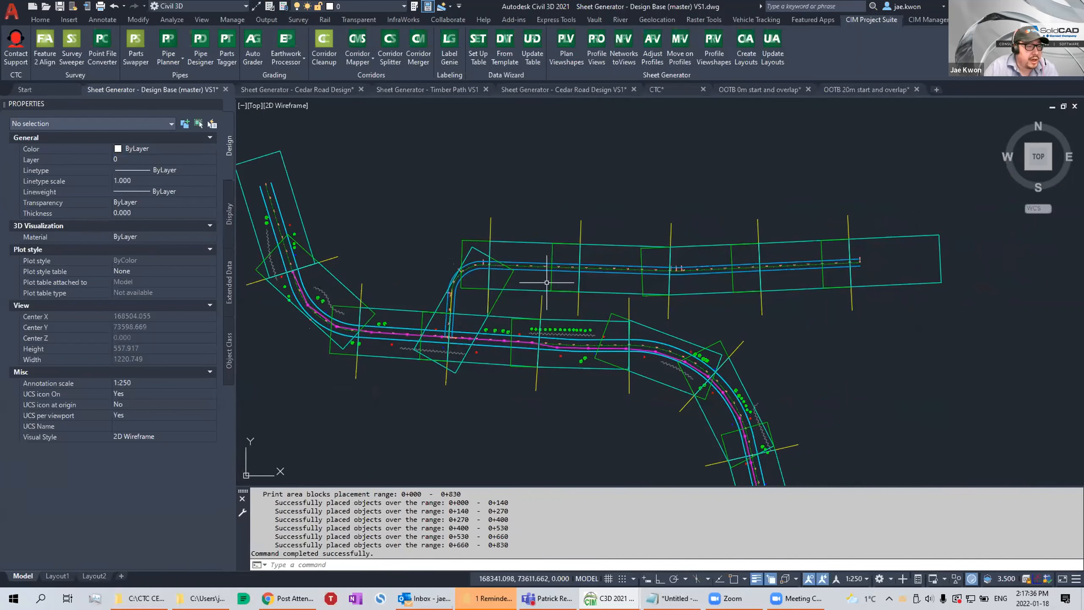
middle_drag(591, 304, 665, 311)
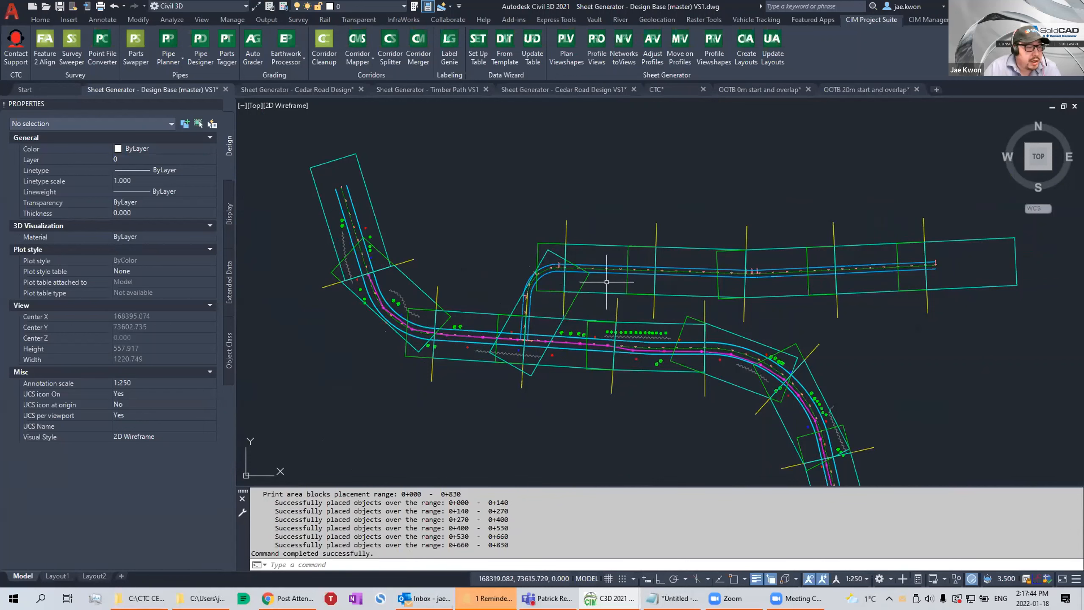
scroll(588, 296, up, 2)
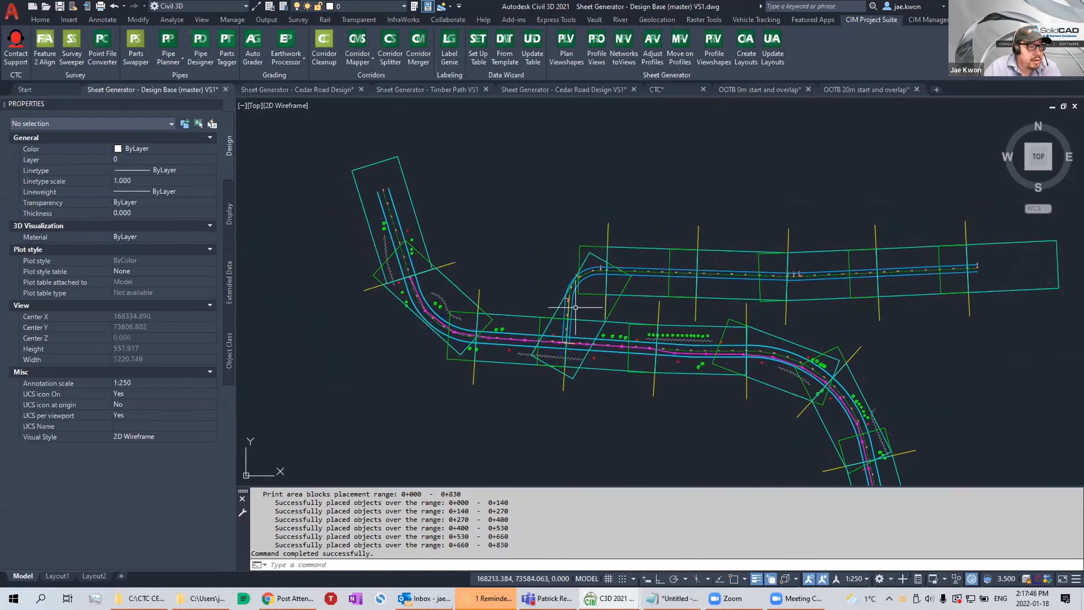
scroll(577, 305, up, 1)
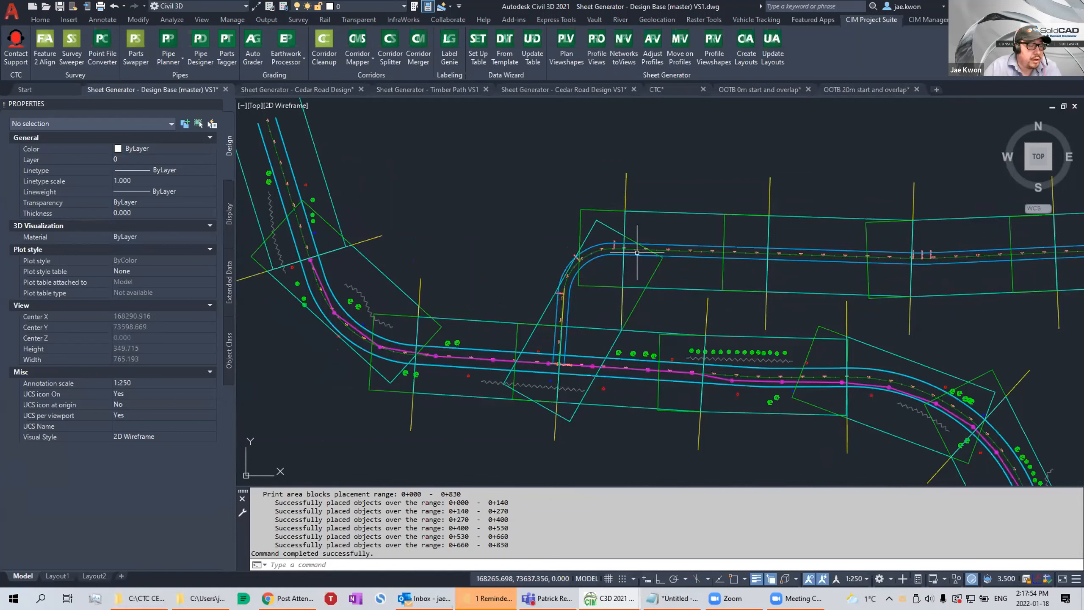
middle_drag(939, 287, 907, 292)
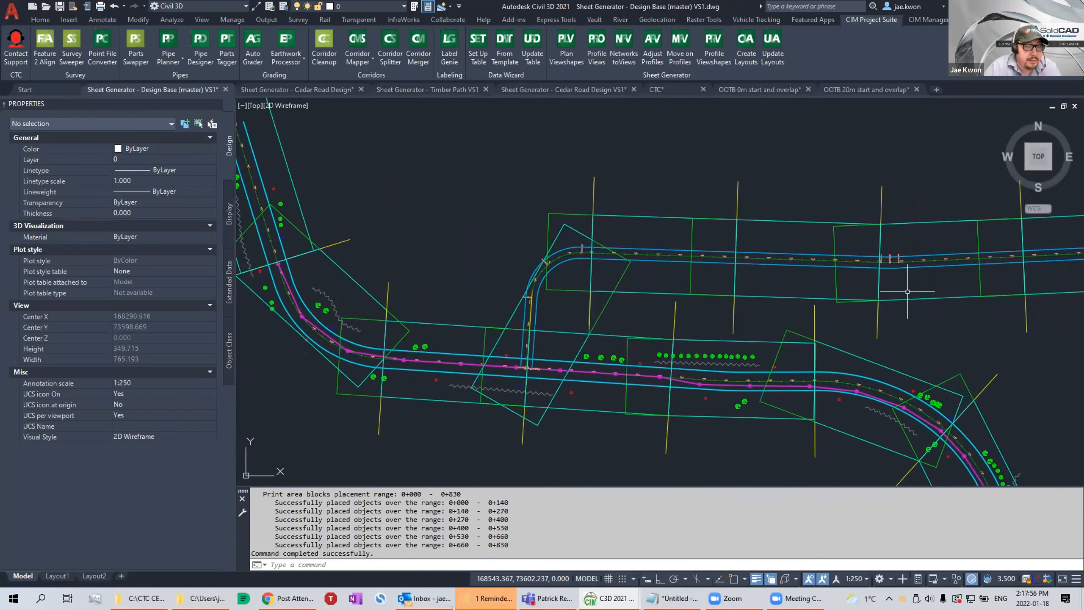
scroll(805, 310, down, 2)
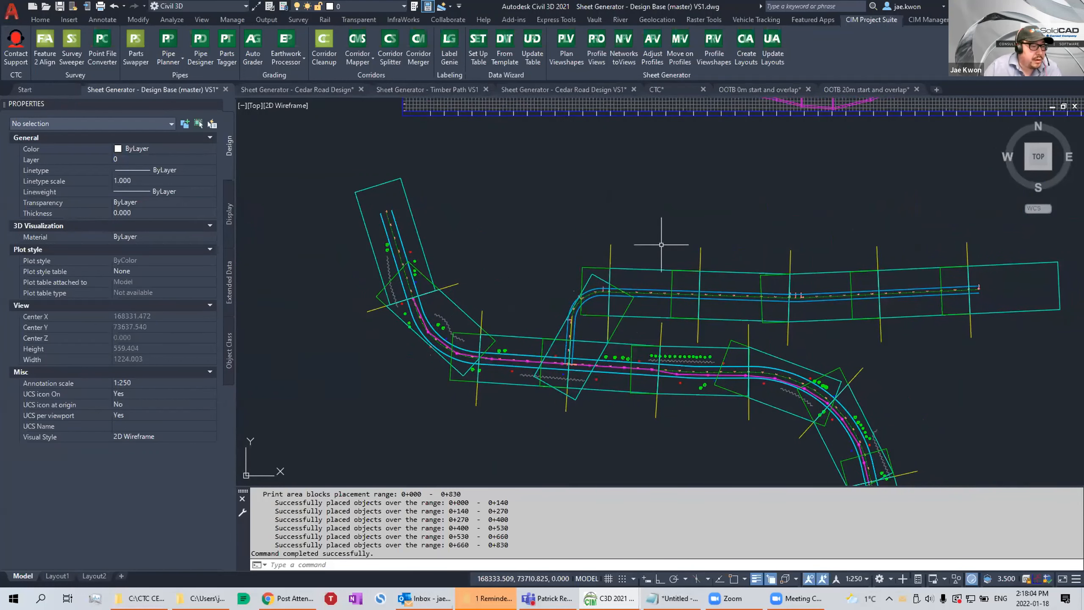
middle_drag(662, 249, 663, 211)
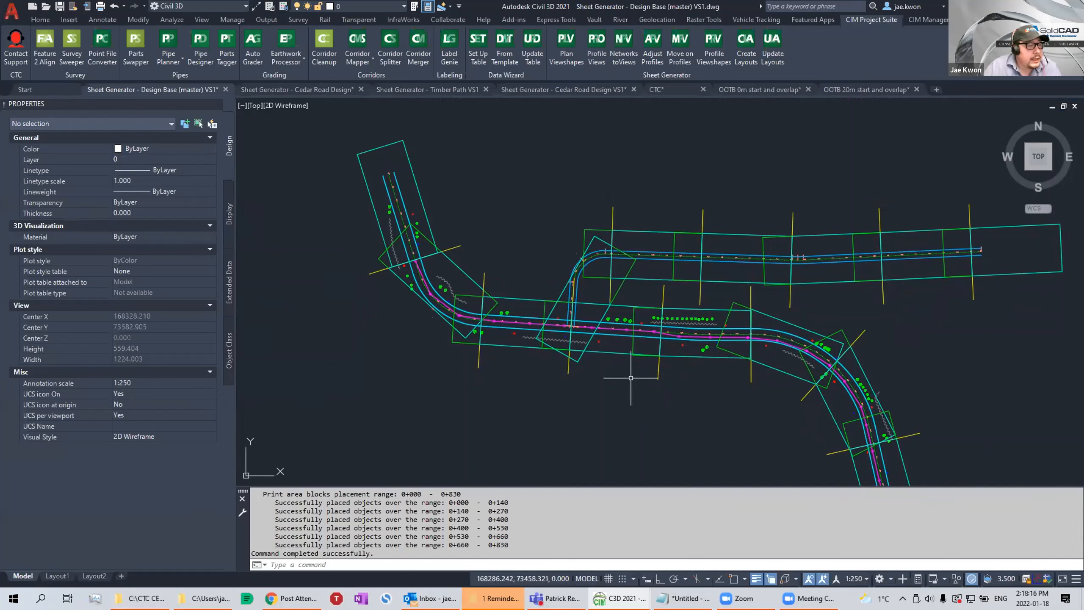
click(320, 89)
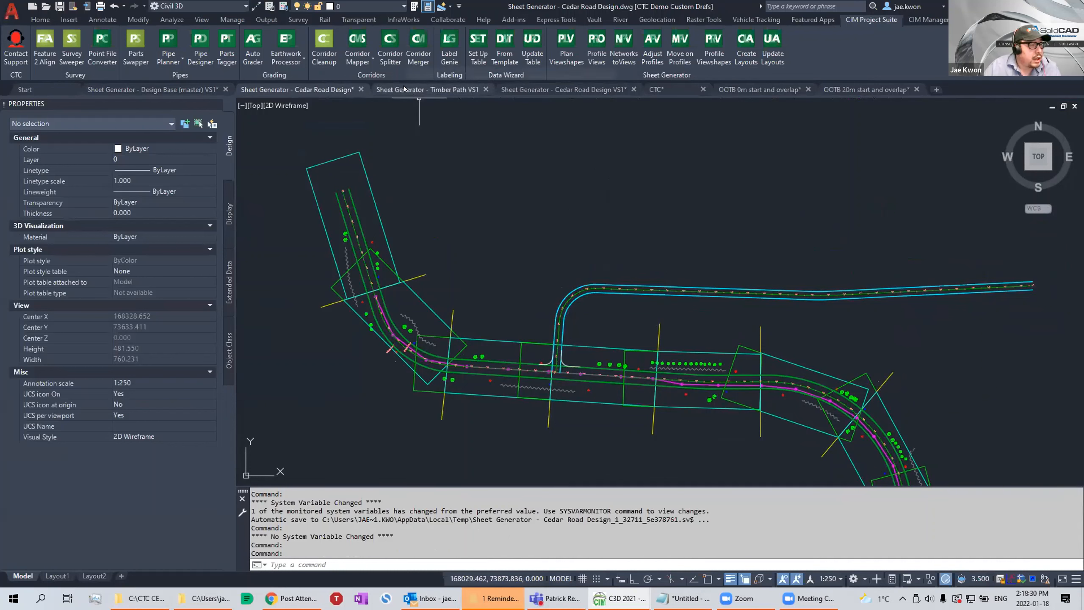
Switch to the Sheet Generator - Timber Path VS1 drawing and examine the view shapes, print blocks and match lines along the main road.
click(423, 90)
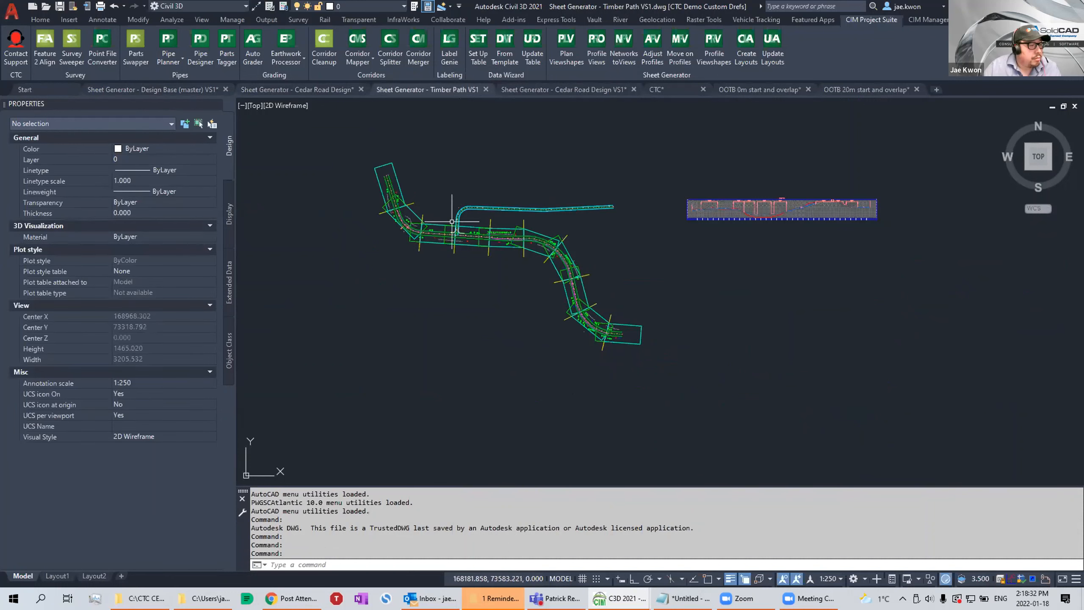
scroll(448, 218, up, 5)
mouse_move(494, 252)
middle_down()
mouse_move(485, 268)
mouse_move(464, 245)
middle_up()
middle_drag(580, 366, 632, 395)
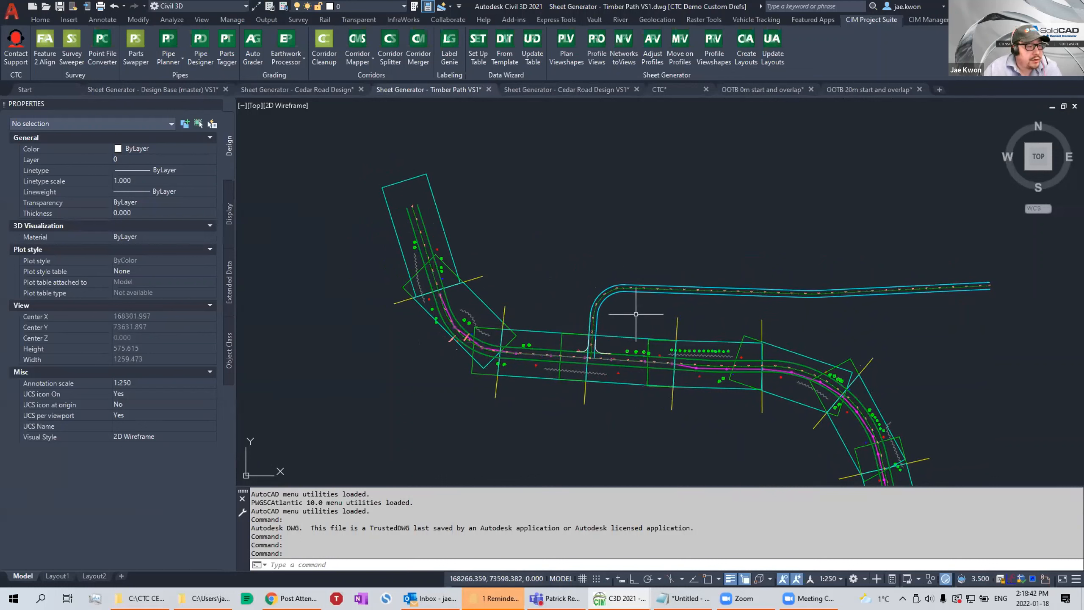
middle_drag(648, 321, 660, 305)
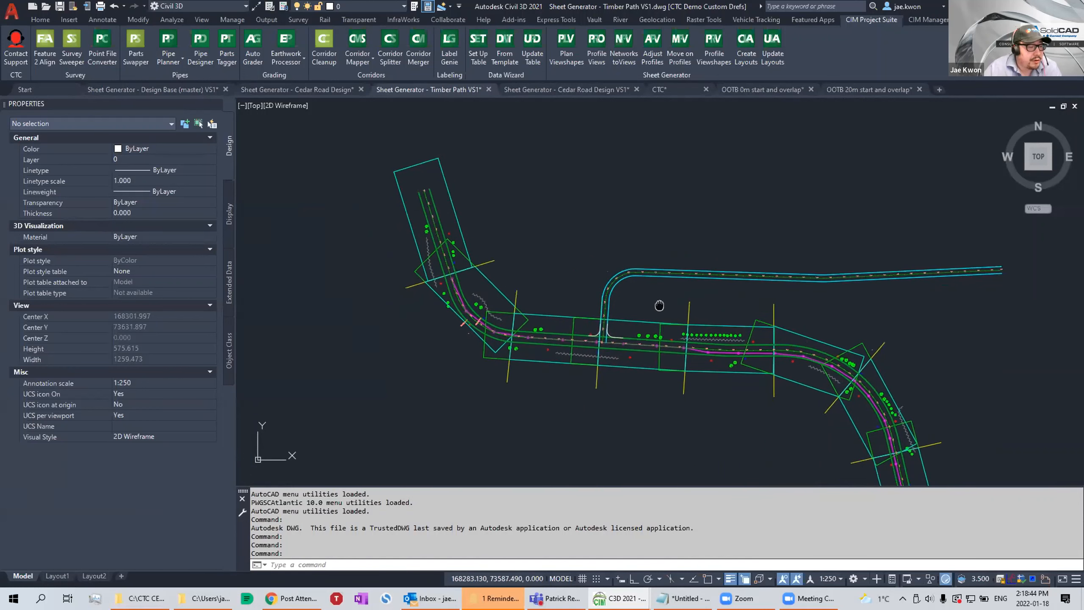
scroll(651, 306, up, 3)
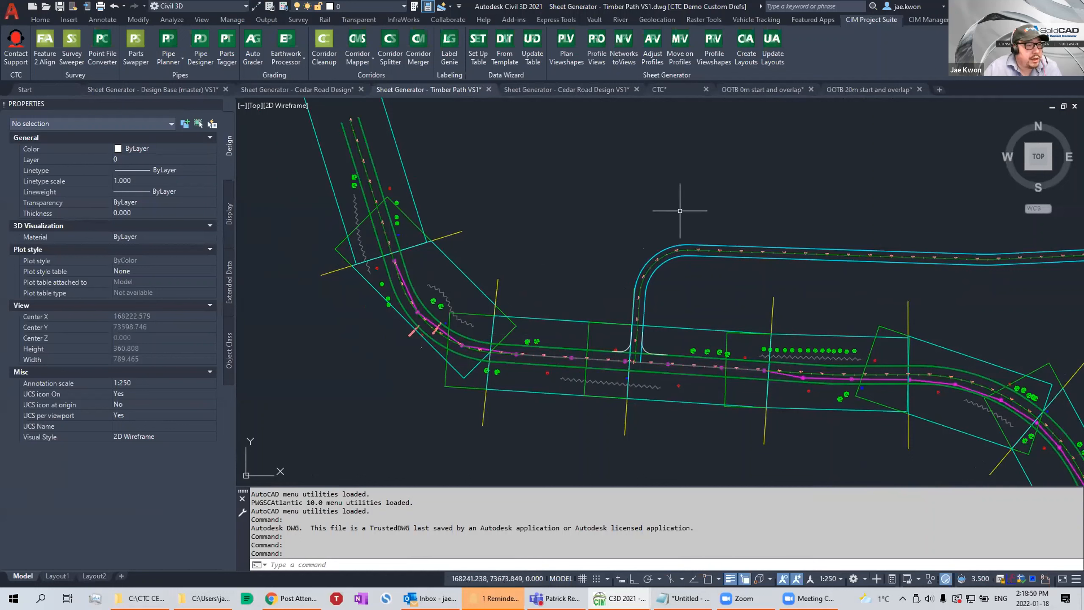
Switch to the Sheet Generator - Cedar Road Design VS1 drawing and check which linework belongs to the Timber Path external reference.
click(598, 89)
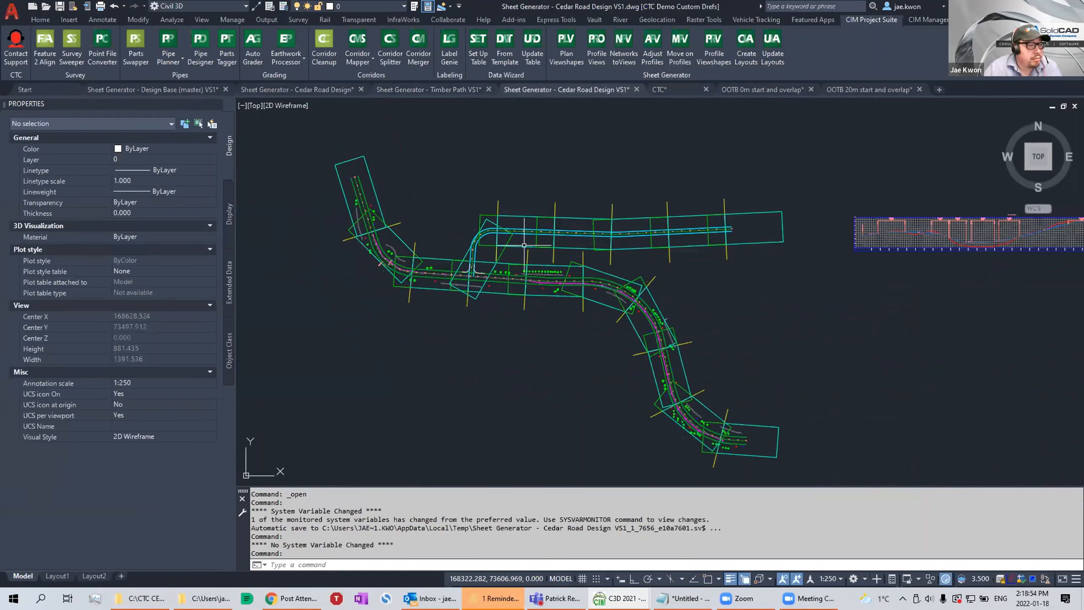
scroll(525, 244, up, 5)
middle_drag(385, 253, 561, 261)
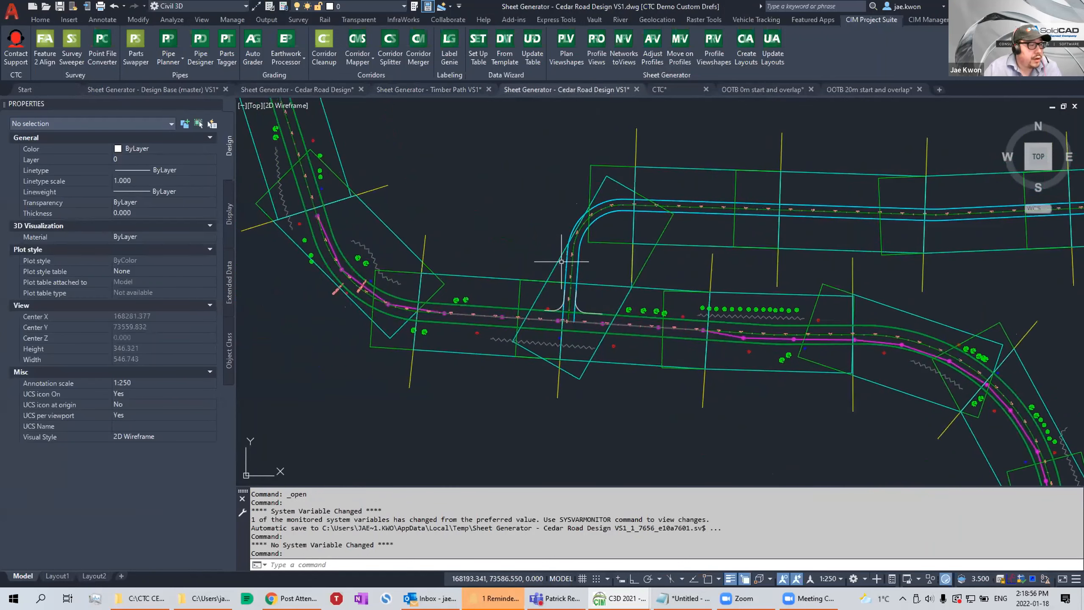
click(493, 275)
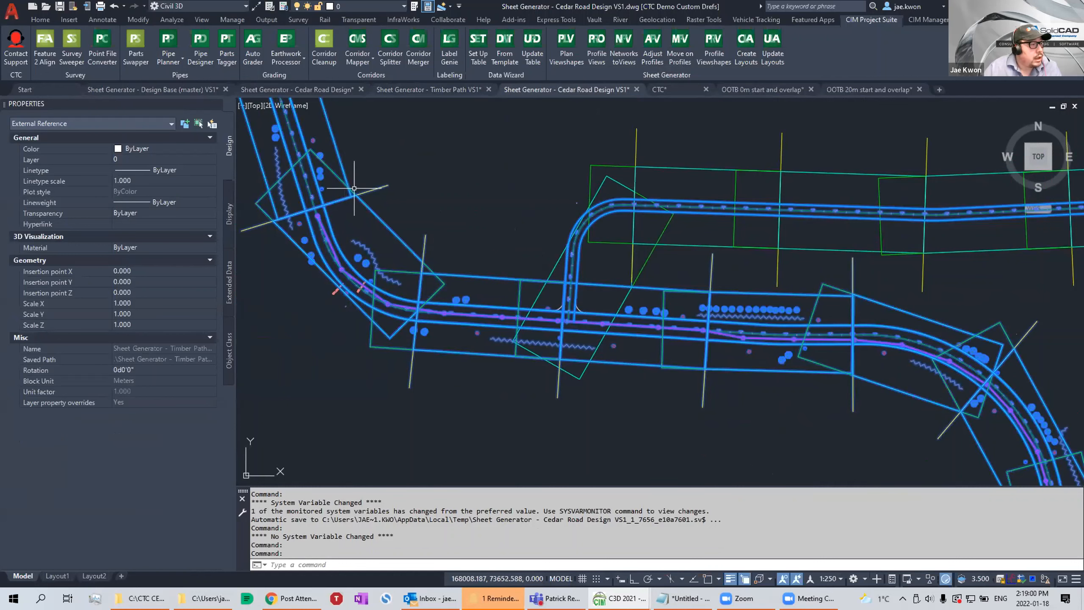
scroll(355, 188, down, 2)
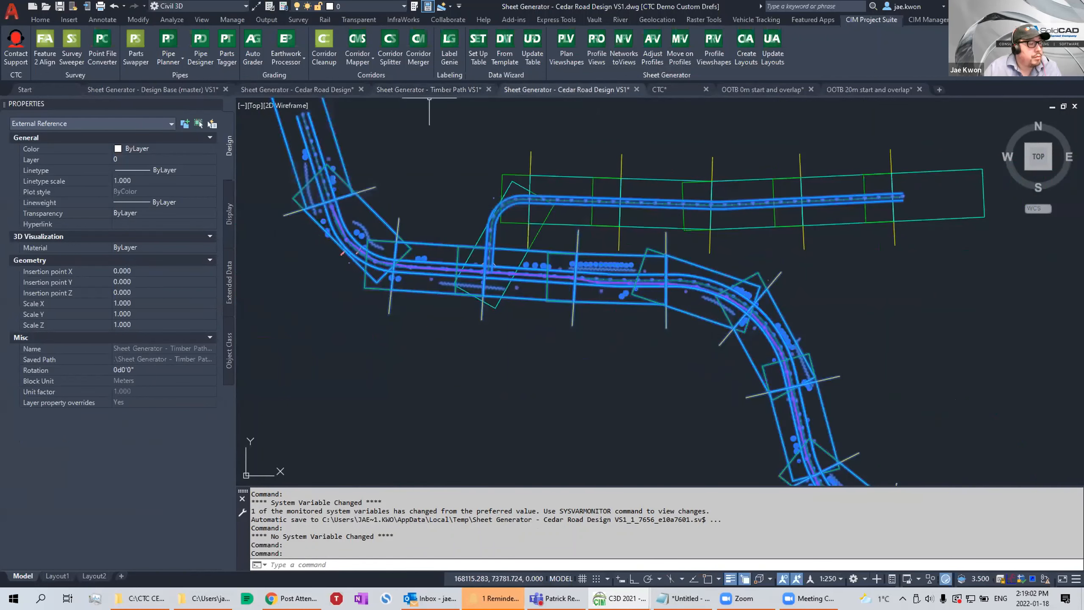
key(Escape)
Inspect the Cedar Road alignment in the current drawing and clear the selection.
middle_drag(581, 197, 581, 200)
scroll(557, 227, up, 3)
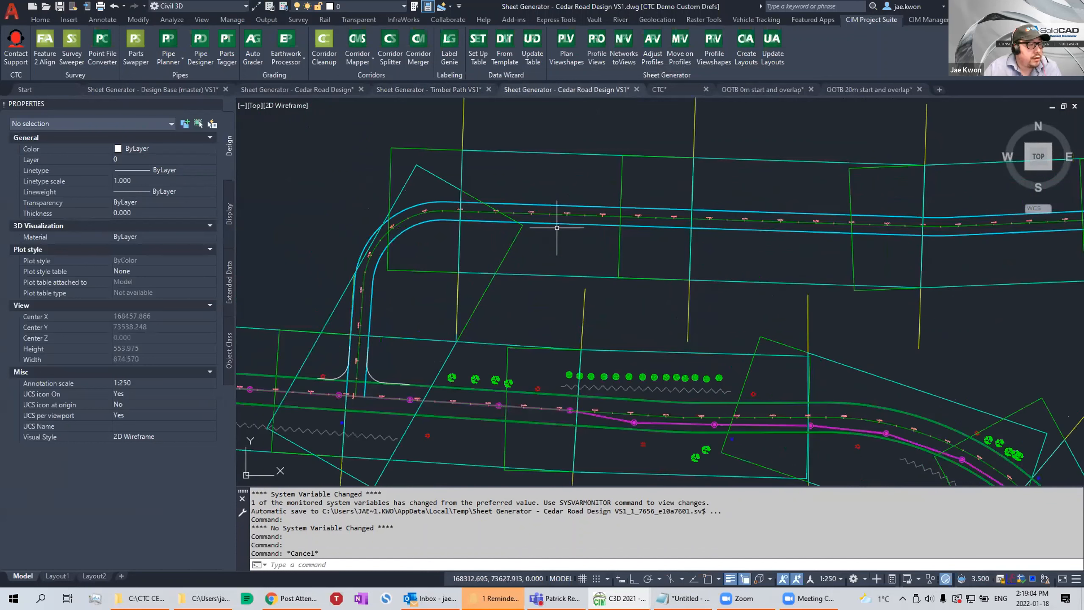
click(556, 214)
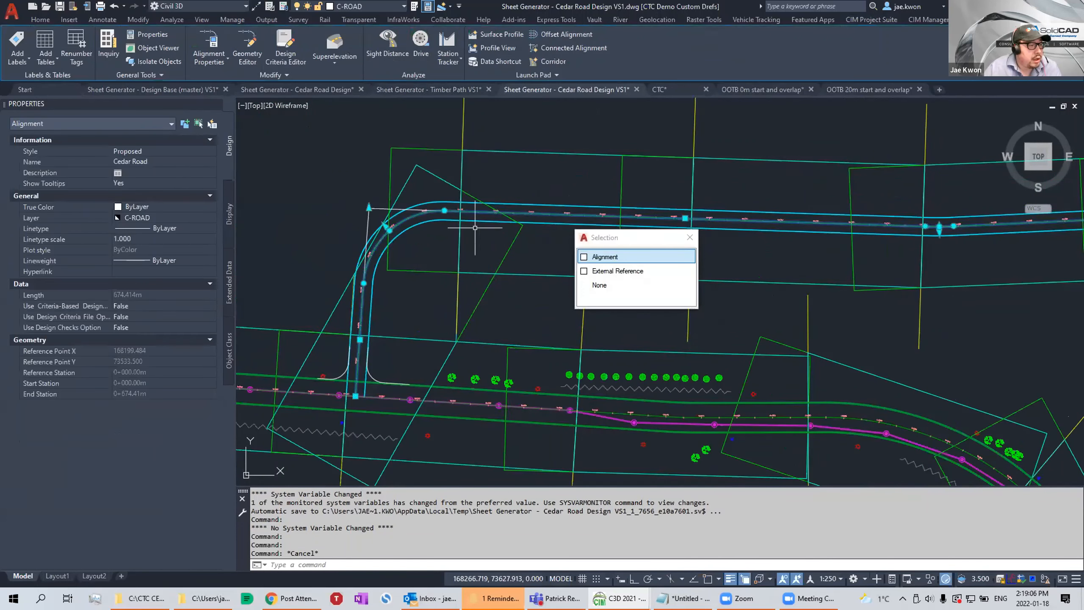
key(Escape)
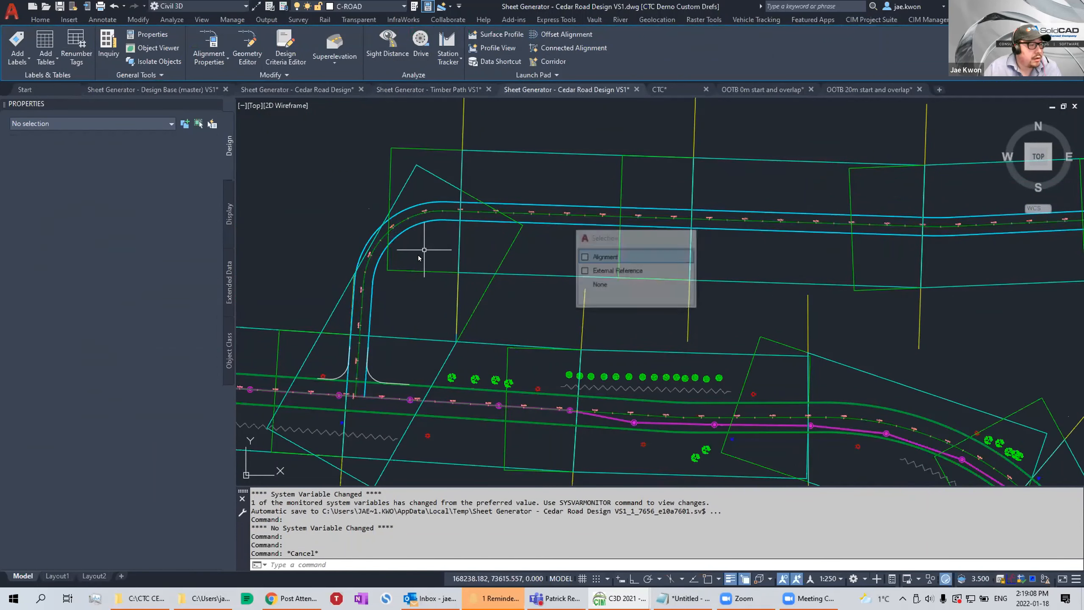
Erase all the Cedar Road view shapes, print area blocks and match lines by selecting a sample of each and extending to similar objects.
scroll(503, 245, down, 3)
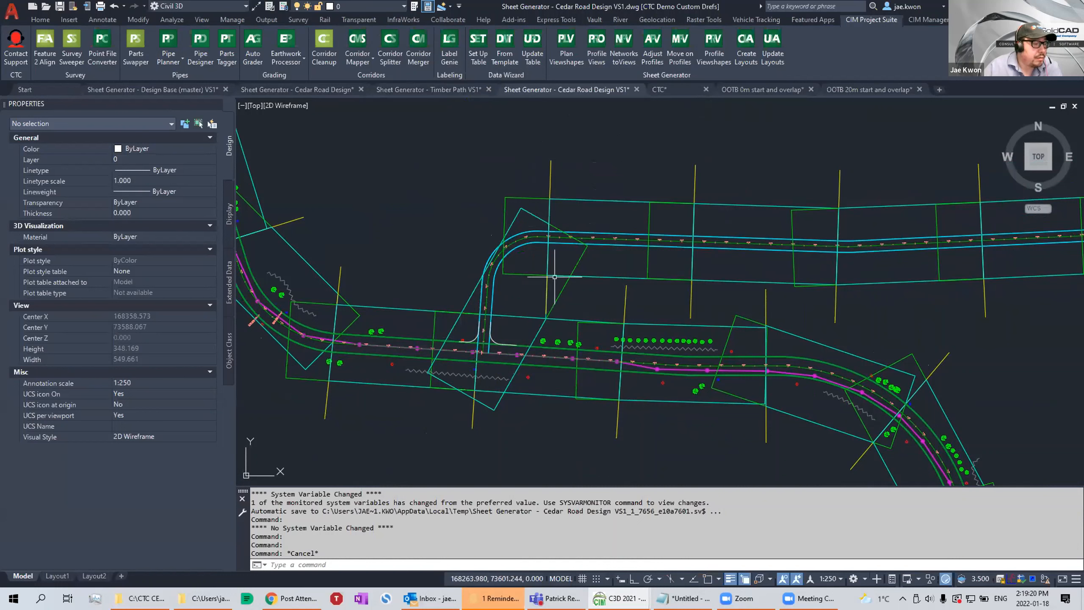
click(589, 293)
click(564, 268)
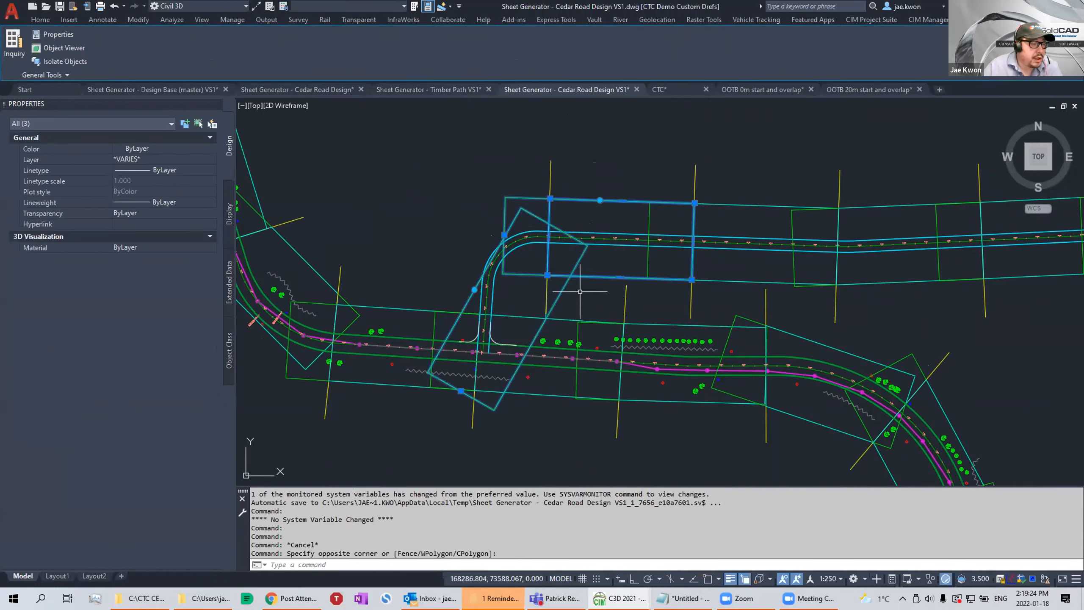
click(580, 292)
click(551, 278)
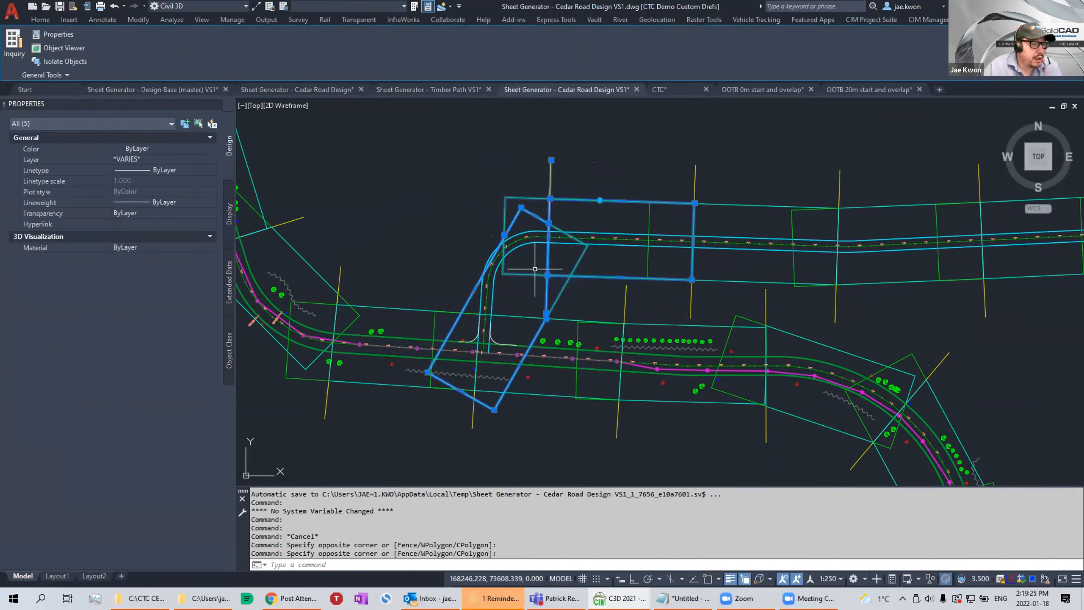
right_click(586, 160)
click(636, 300)
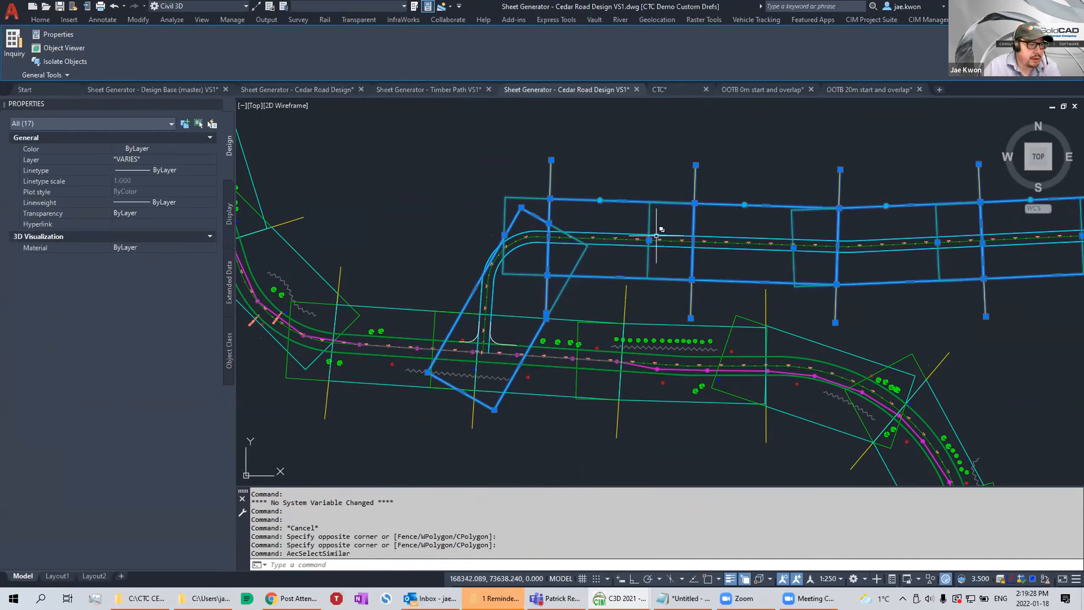
click(532, 192)
click(531, 190)
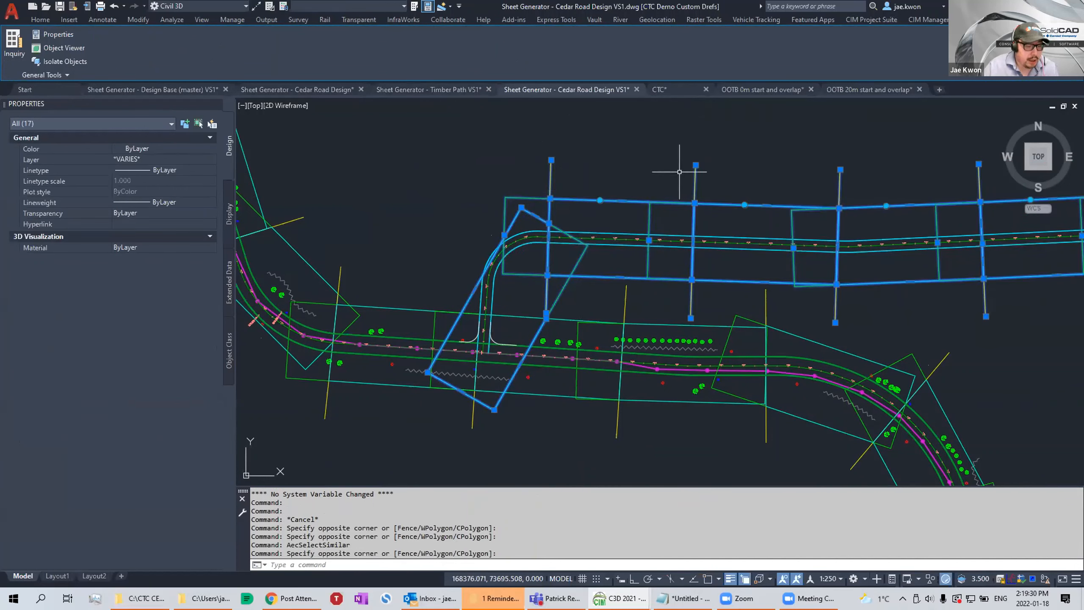
text(E)
key(Return)
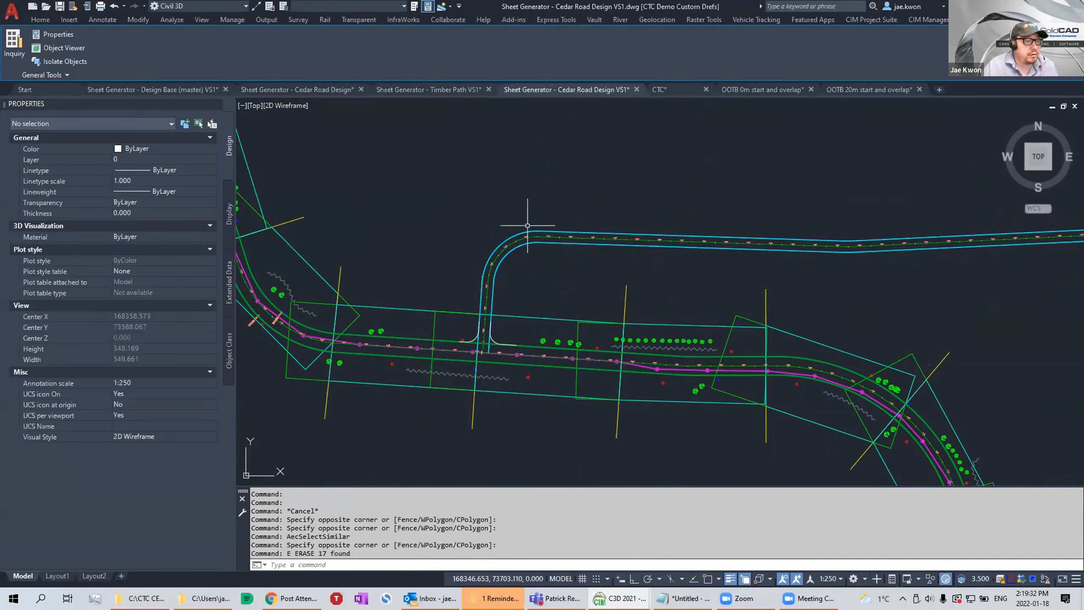
key(Escape)
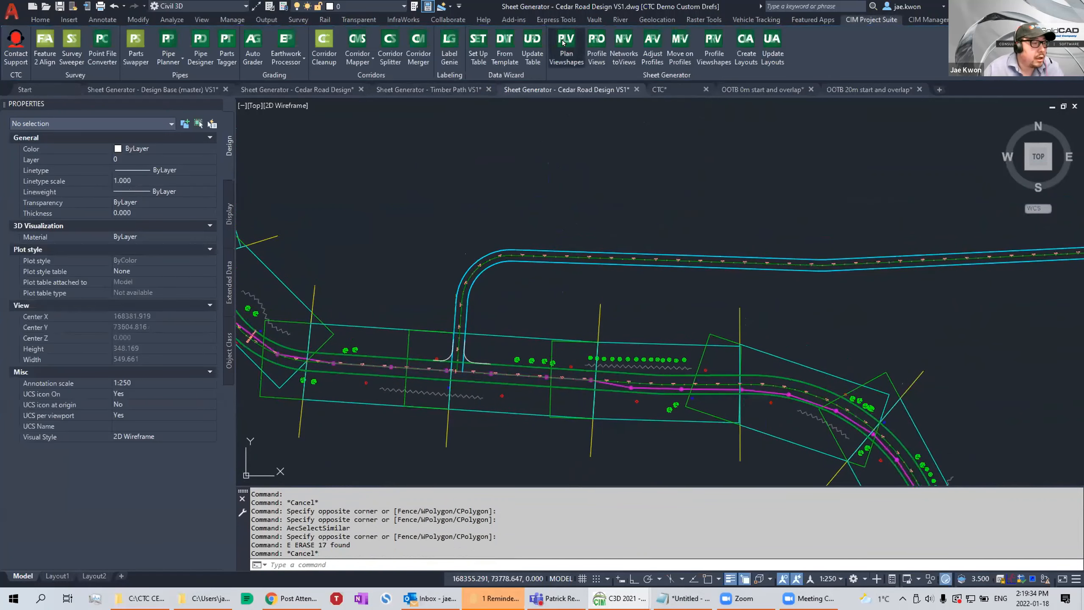
Regenerate Cedar Road's plan view shapes with _PLAN PRINT BLOCK on G-VSHP-PLAN-PRNT-AREA, view shapes on G-VSHP-PLAN-VIEW-SHAP, and close the plan view shapes tool.
click(565, 43)
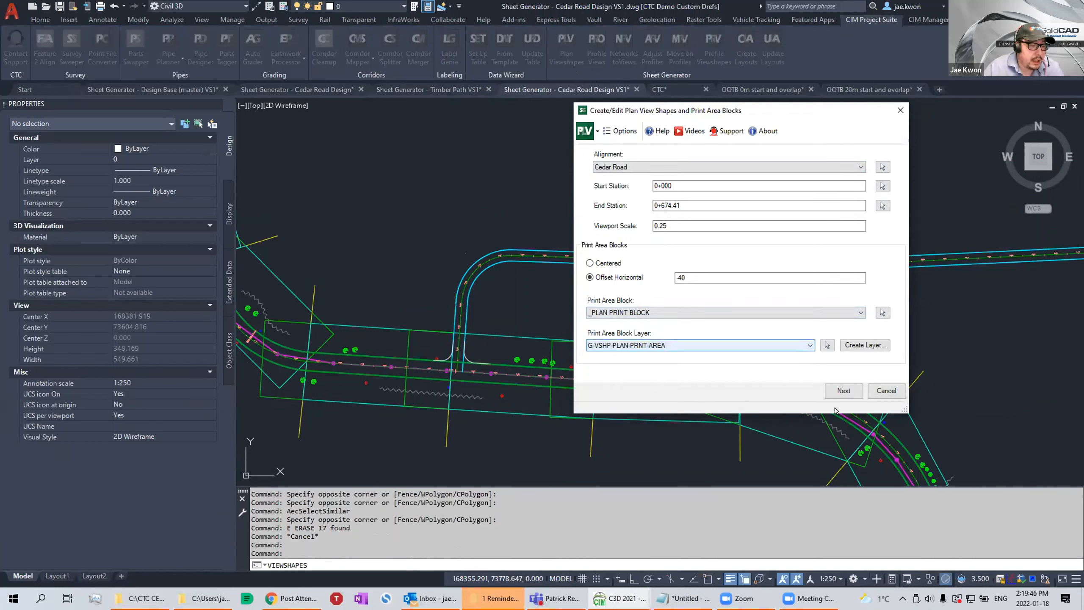
click(841, 394)
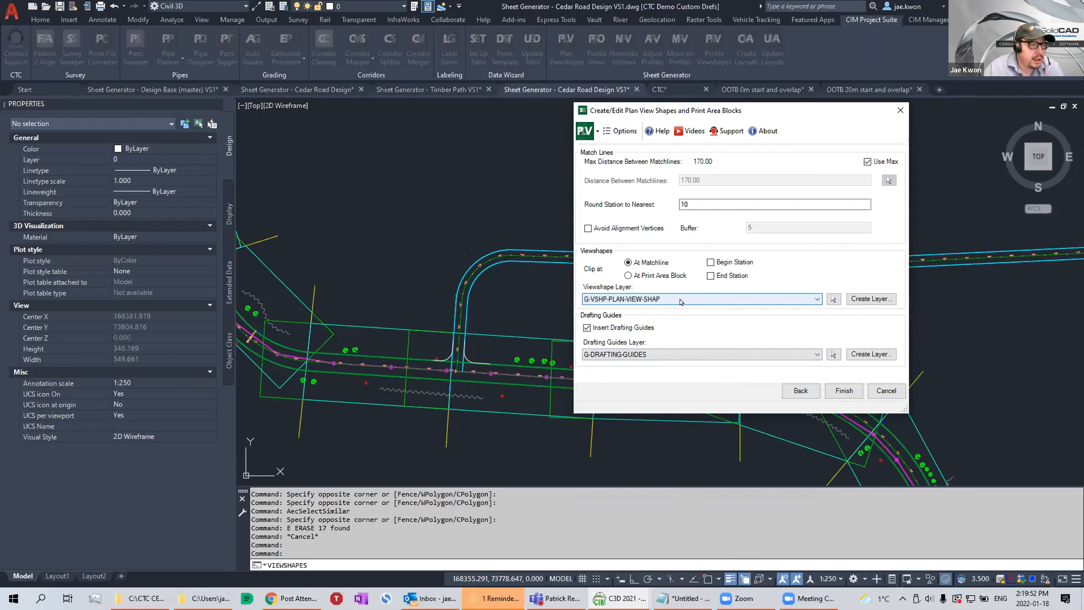
click(844, 391)
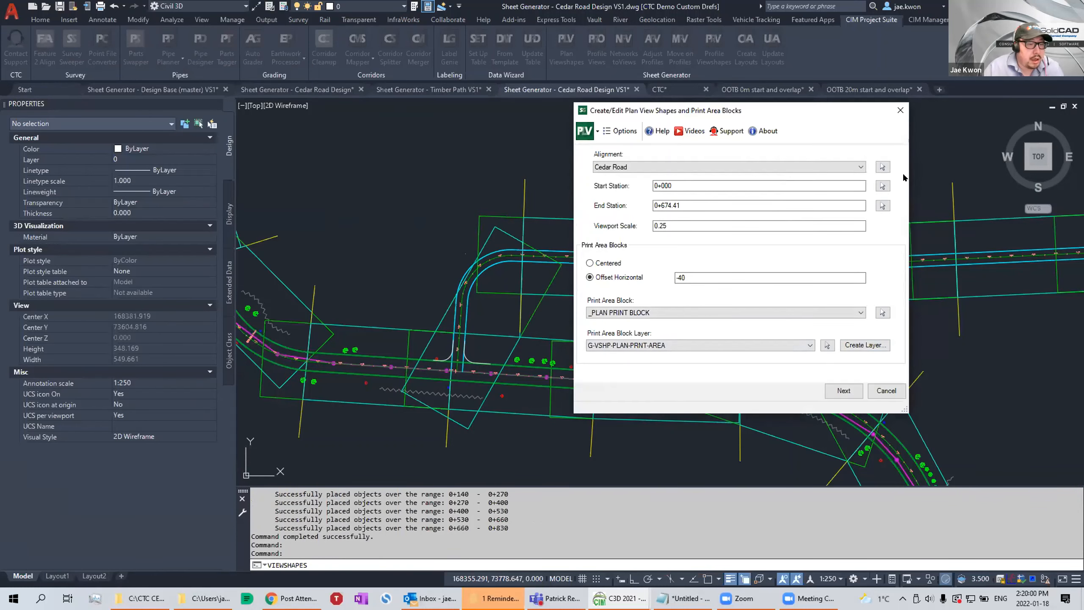
click(901, 112)
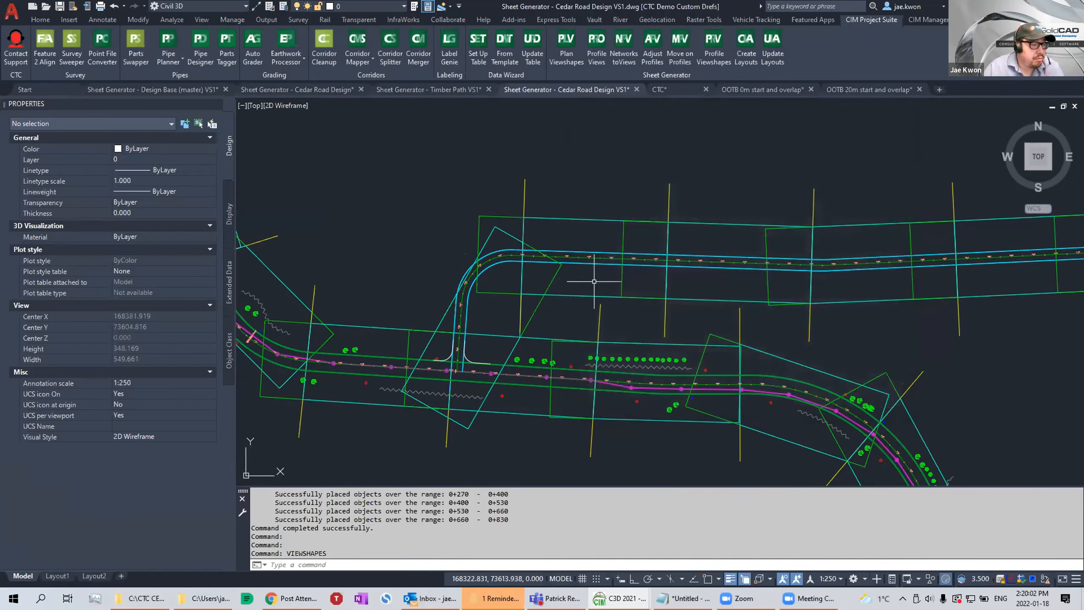
Rotate the first Cedar Road print area block and view shape about 11 degrees counterclockwise around their lower corner near Timber Path.
scroll(570, 290, down, 4)
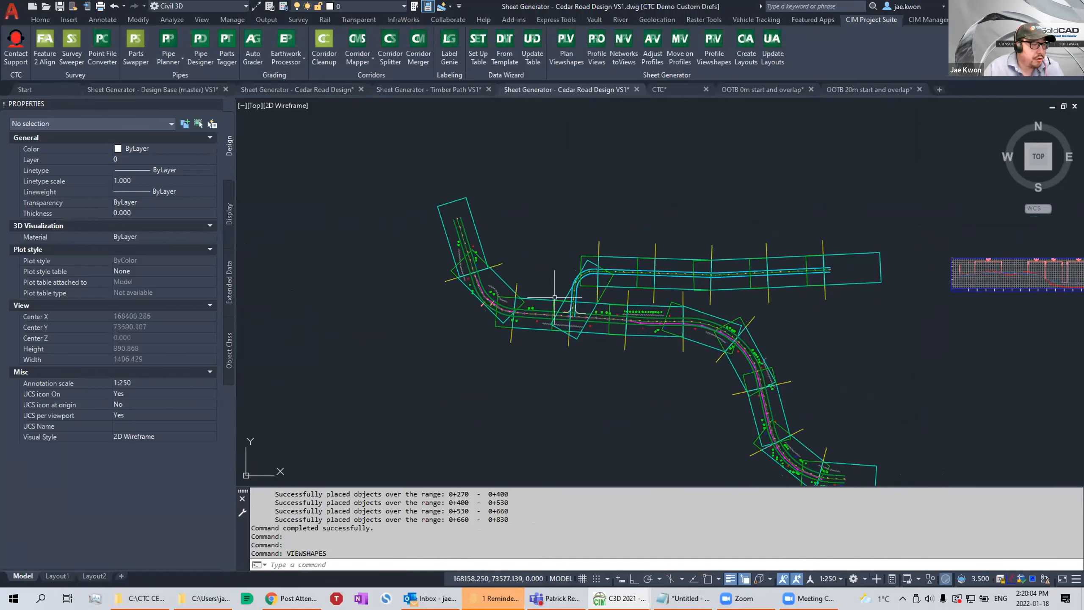
scroll(557, 299, up, 2)
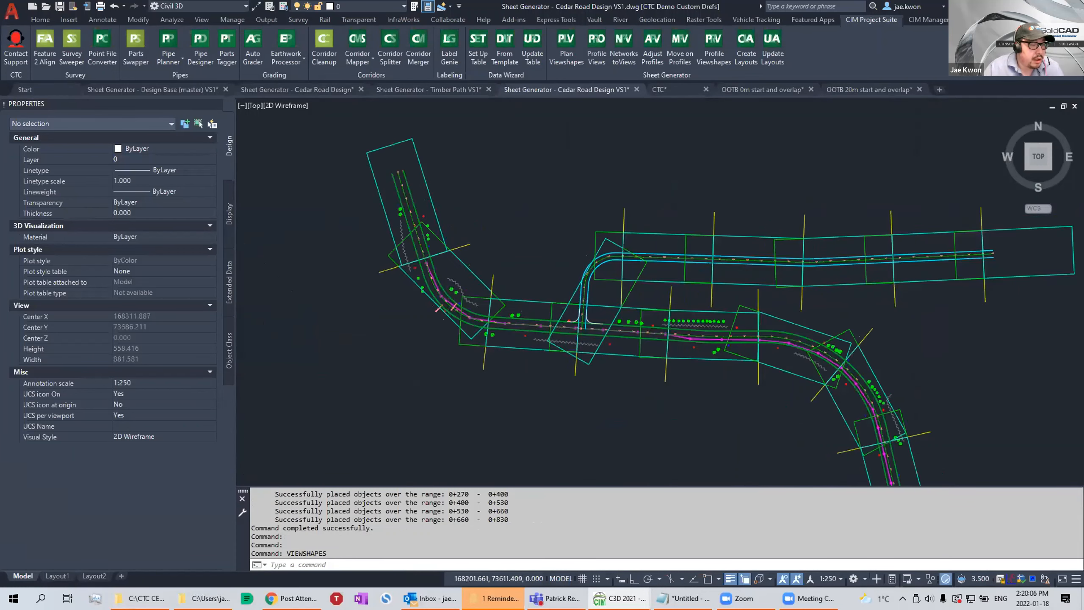
scroll(581, 287, up, 4)
click(554, 365)
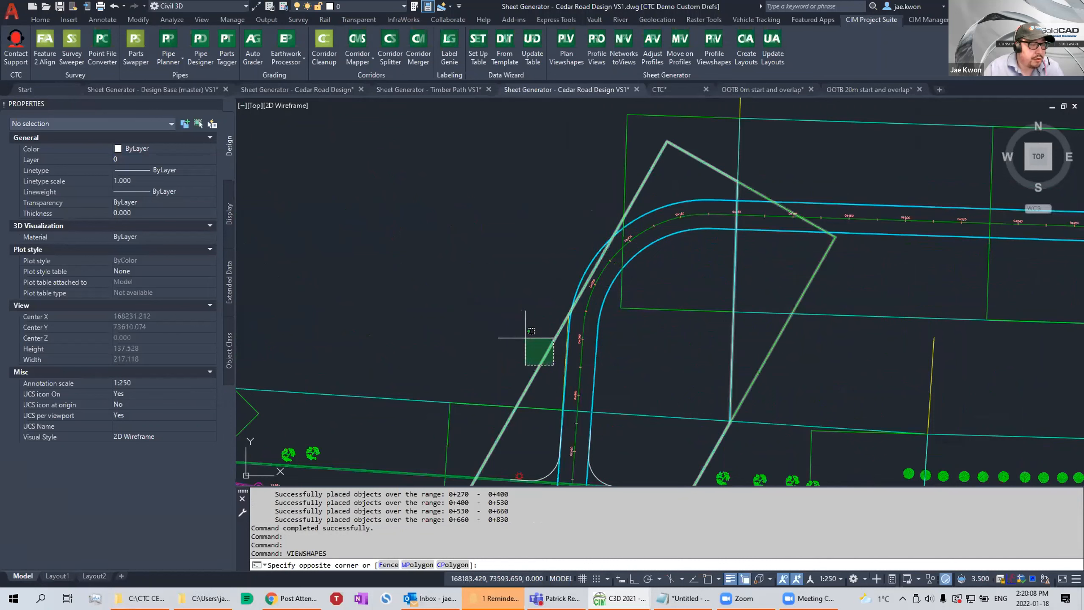
click(526, 338)
scroll(767, 310, down, 3)
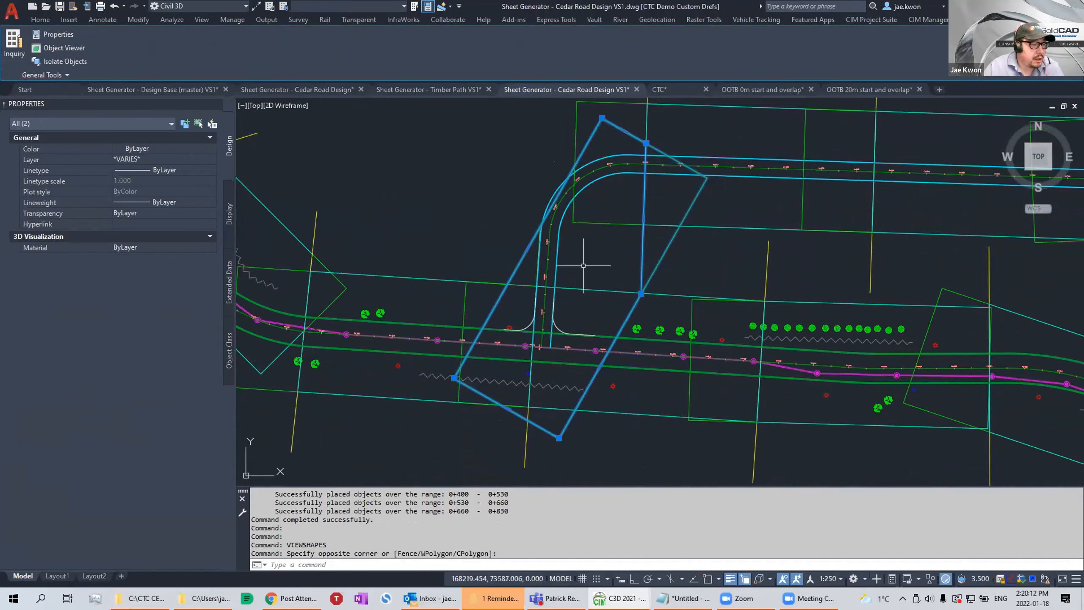
right_click(605, 240)
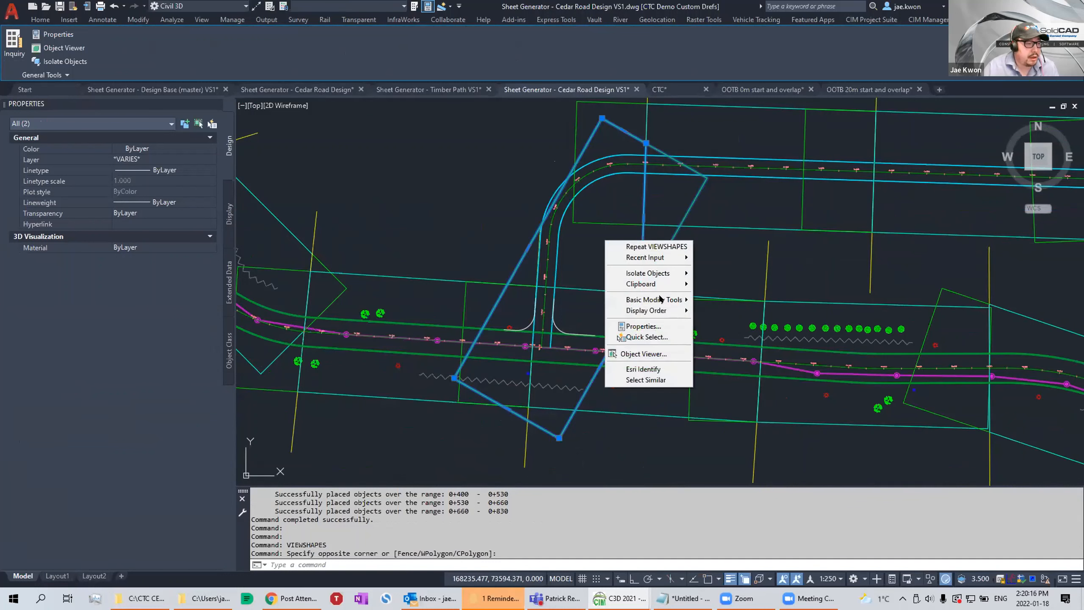
mouse_move(660, 299)
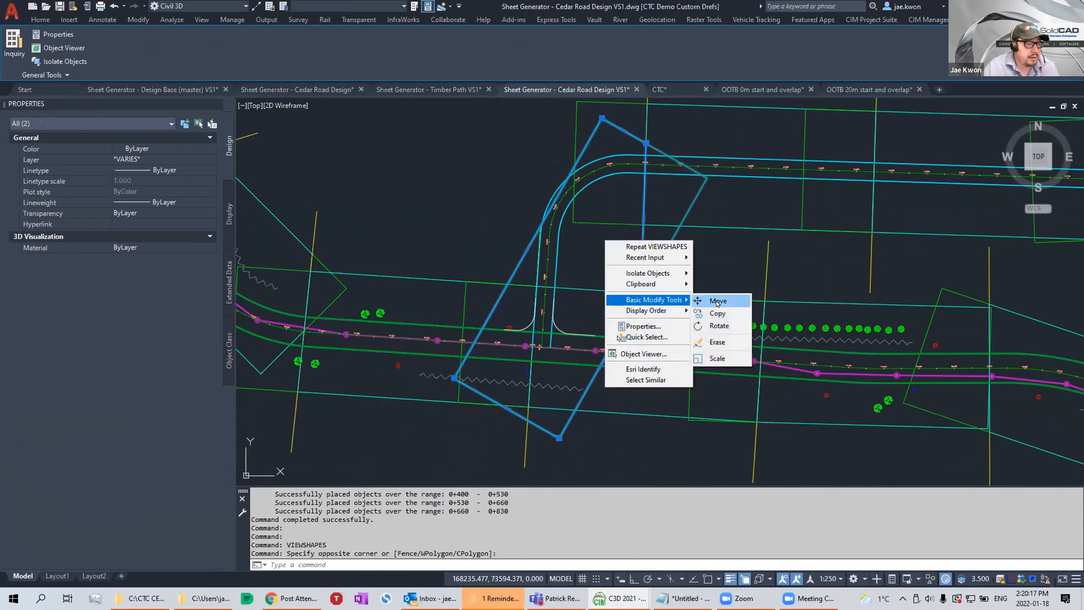
click(723, 327)
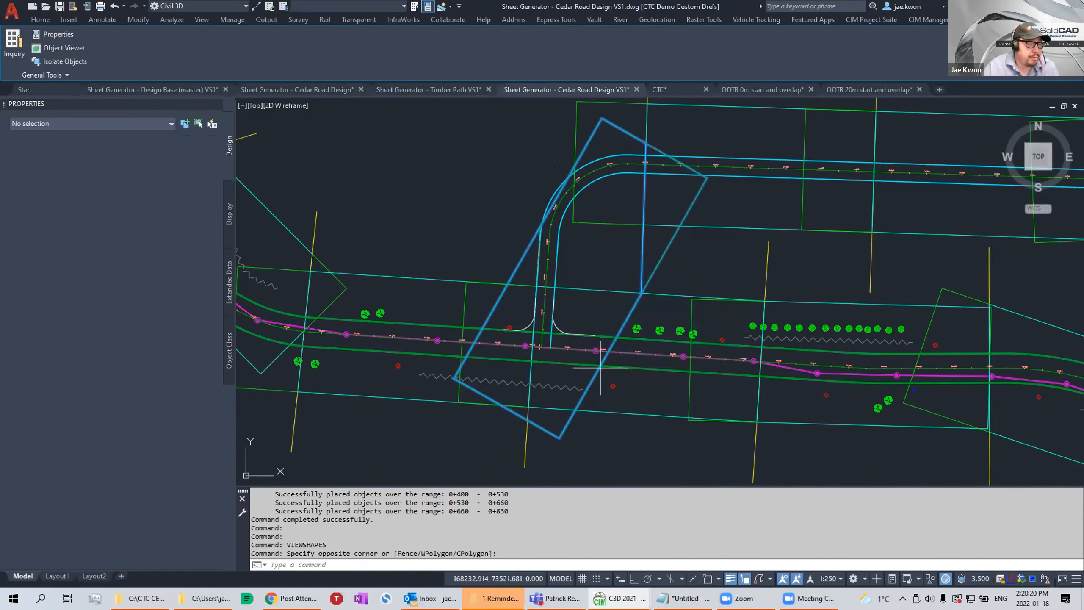
click(559, 435)
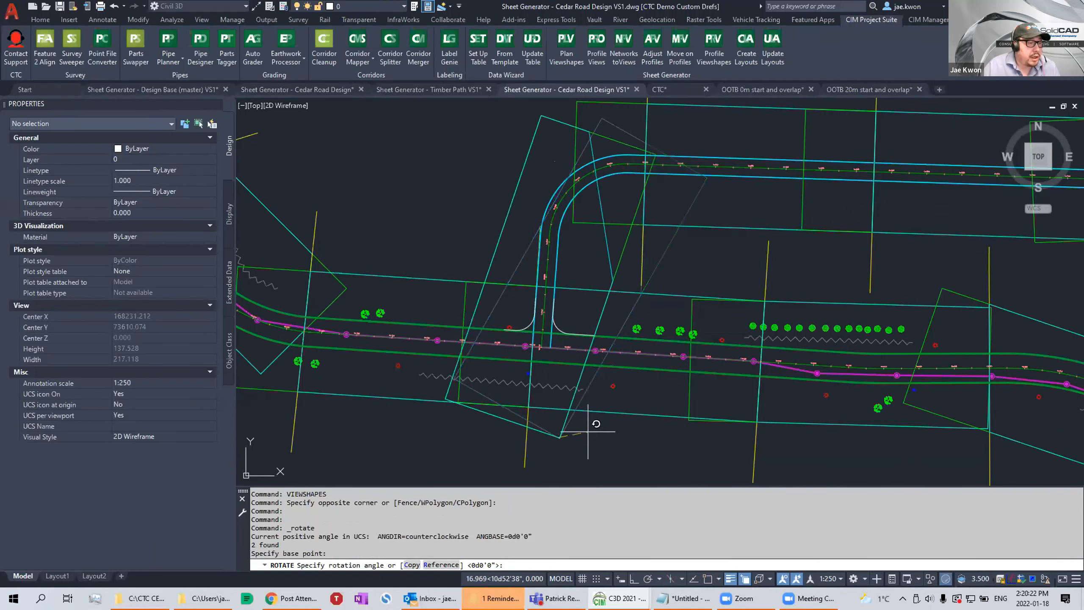
key(Escape)
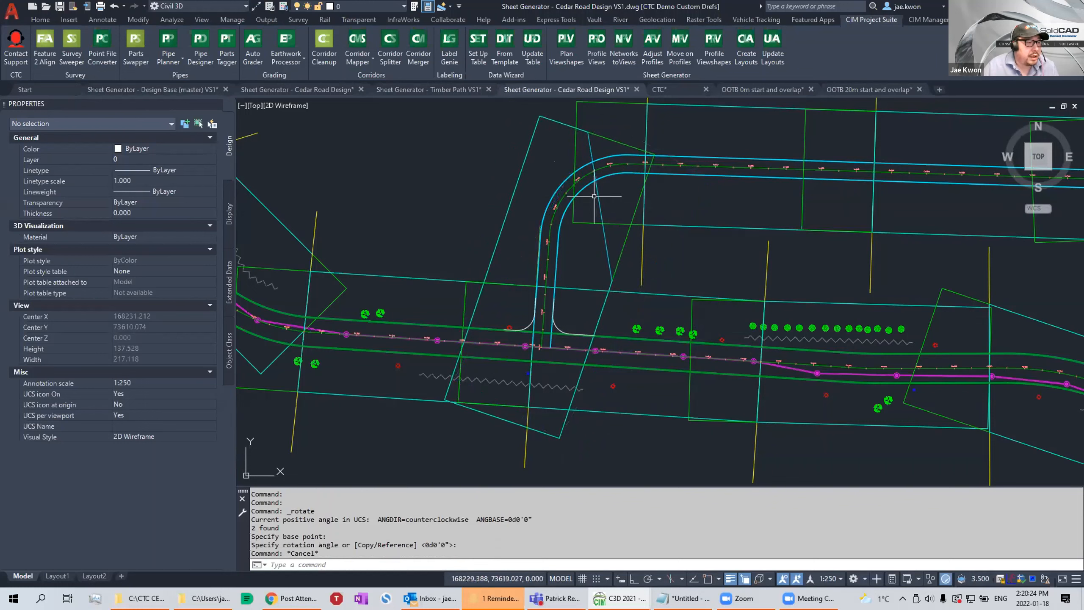
Stretch the upper right vertex of Cedar Road's first view shape to the apparent intersection of its upper edge and the match line.
click(568, 125)
click(588, 132)
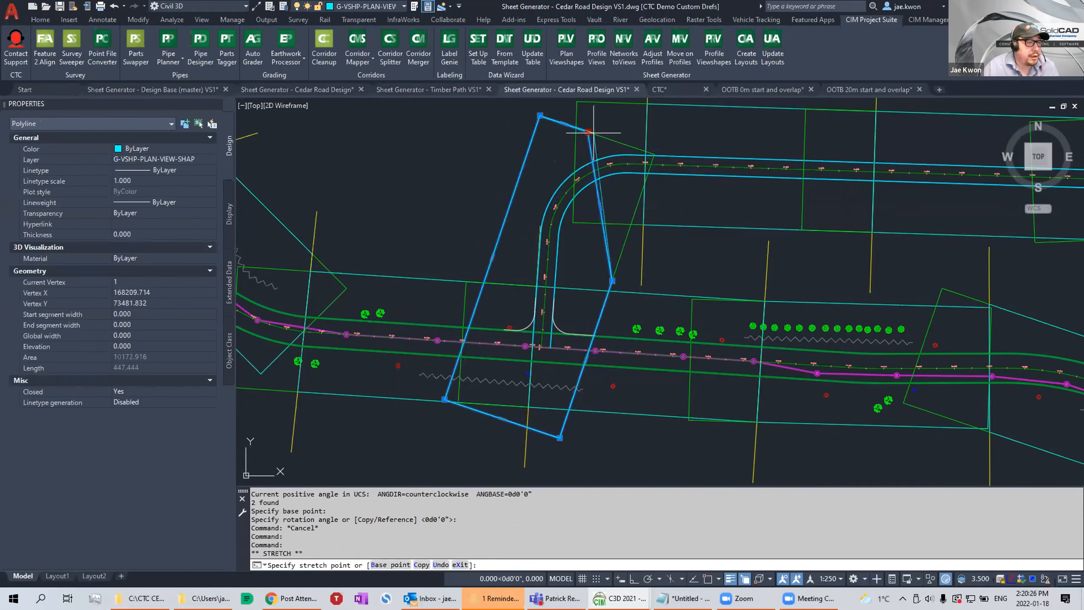
shift+right_click(636, 151)
click(678, 230)
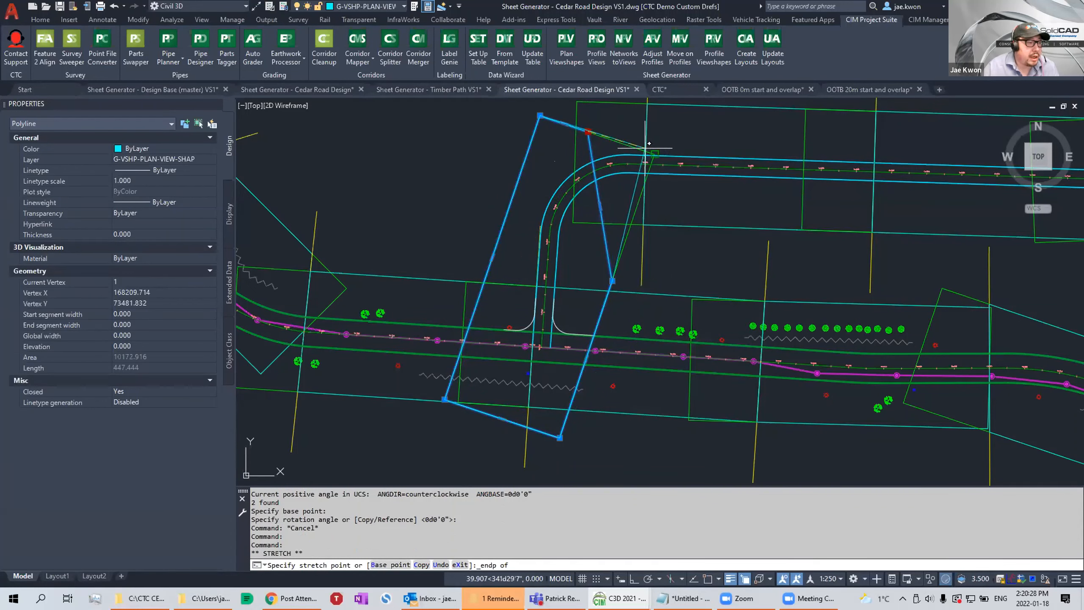
shift+right_click(644, 153)
click(692, 268)
shift+right_click(644, 152)
click(692, 267)
click(646, 150)
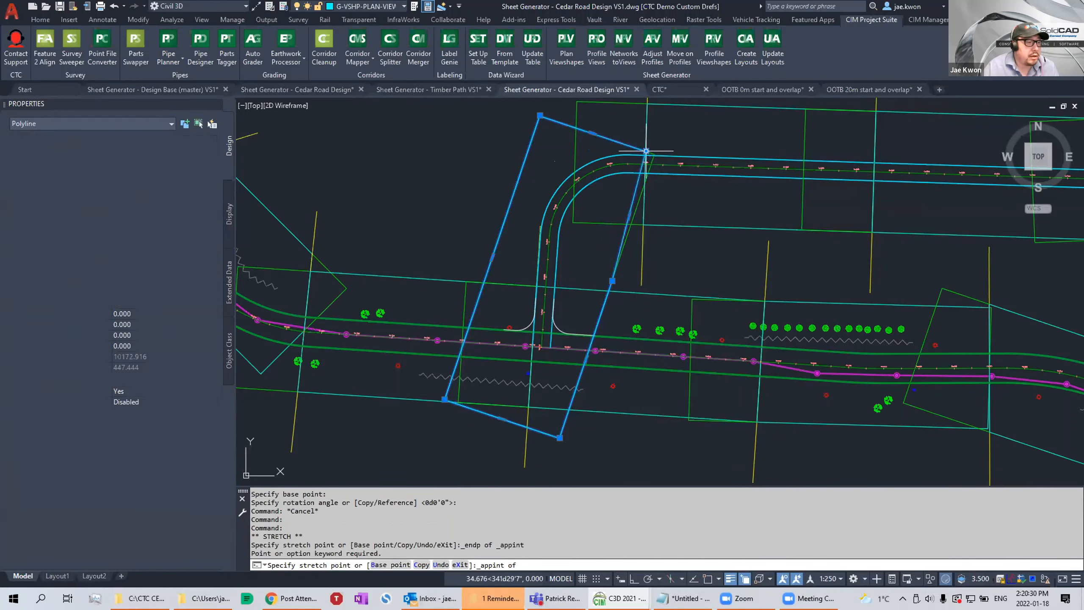
Stretch the same view shape's right-hand middle vertex to an apparent intersection at the match line and clear the selection.
click(612, 280)
shift+right_click(644, 180)
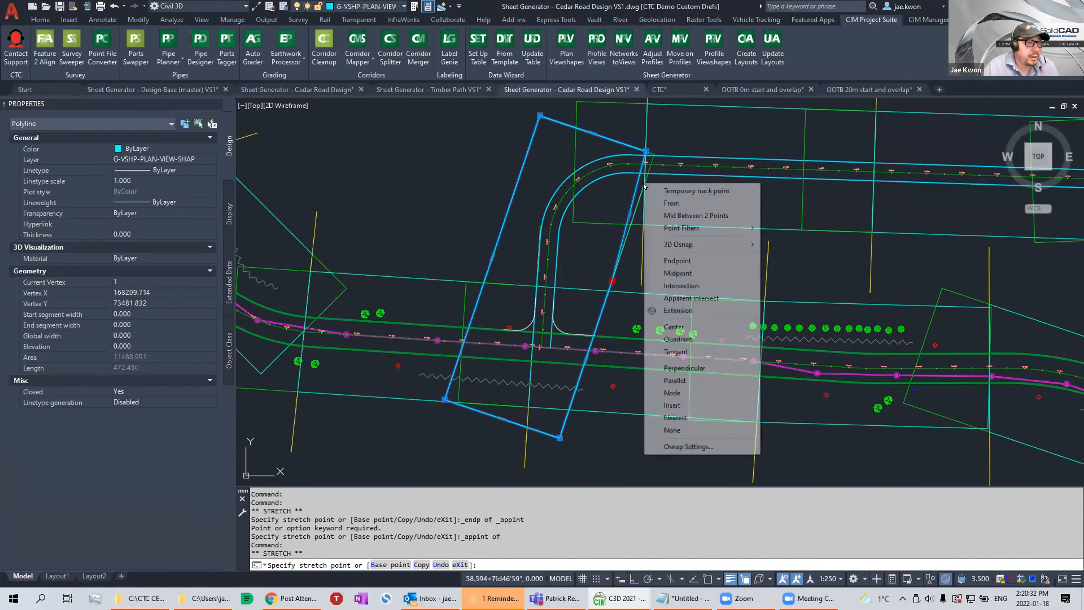
click(689, 293)
middle_drag(579, 246, 628, 287)
key(Escape)
scroll(628, 288, down, 5)
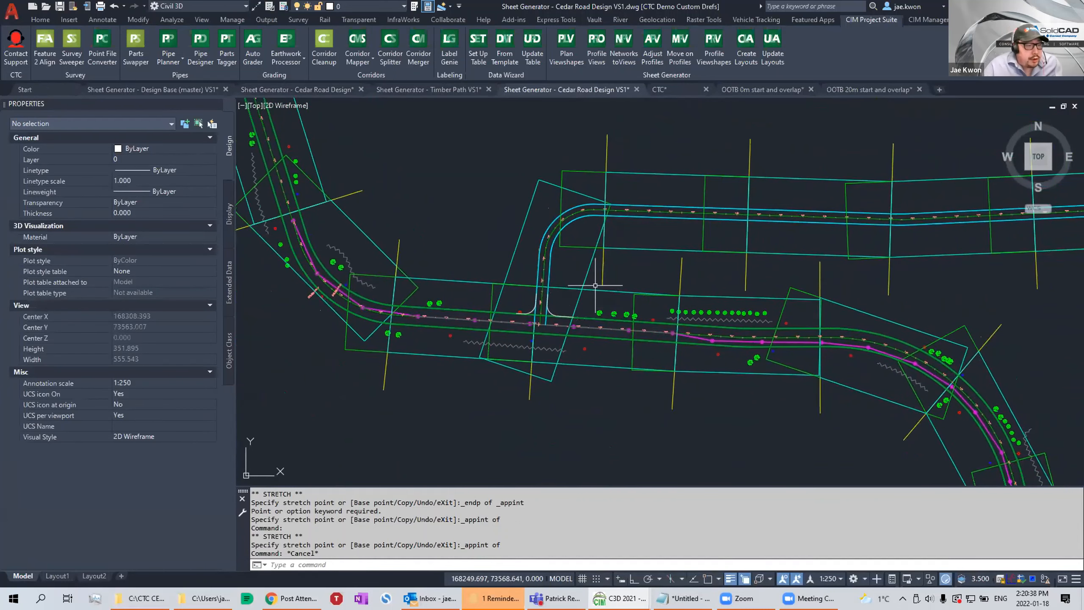
middle_drag(592, 286, 531, 273)
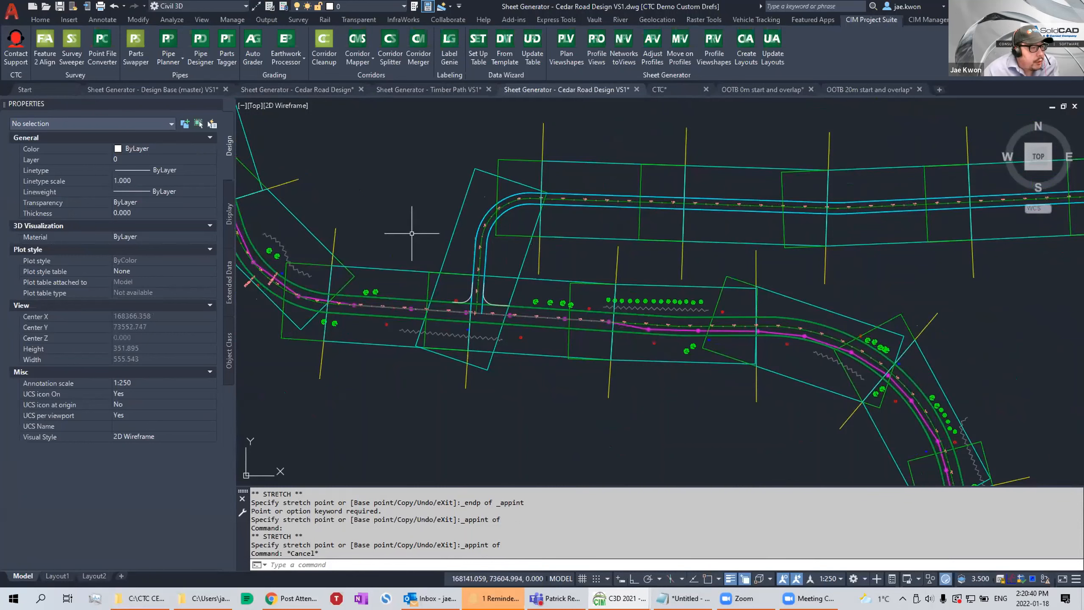
middle_drag(413, 233, 442, 256)
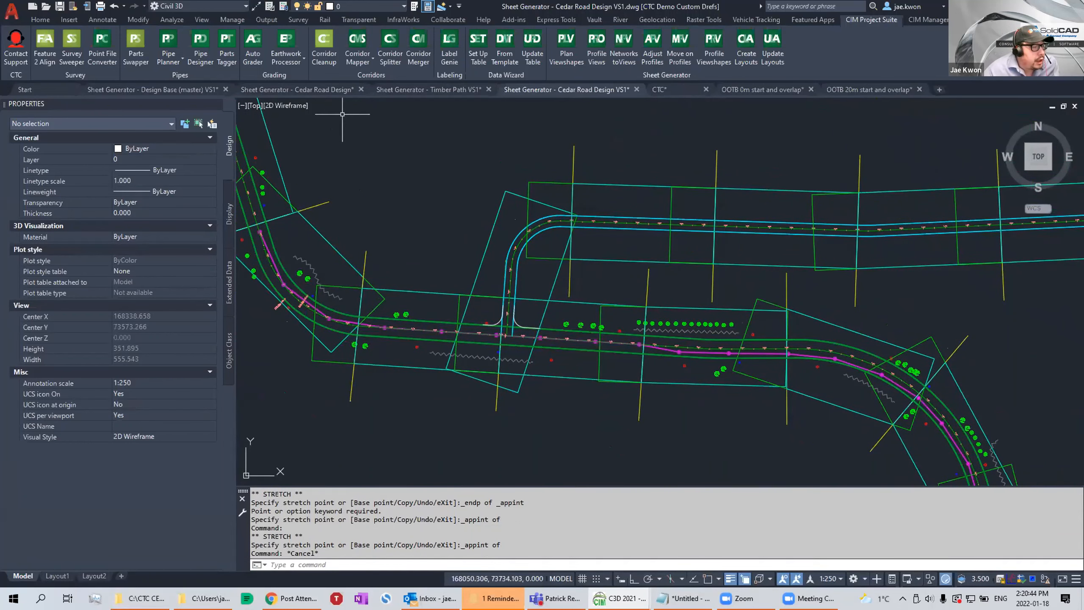
mouse_move(310, 88)
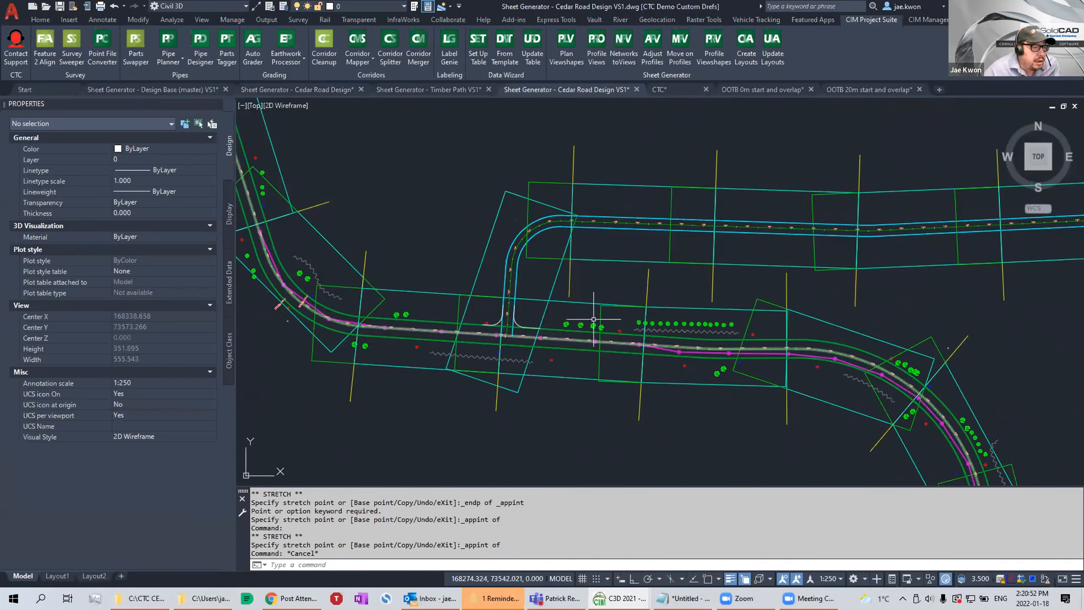
middle_drag(605, 287, 619, 300)
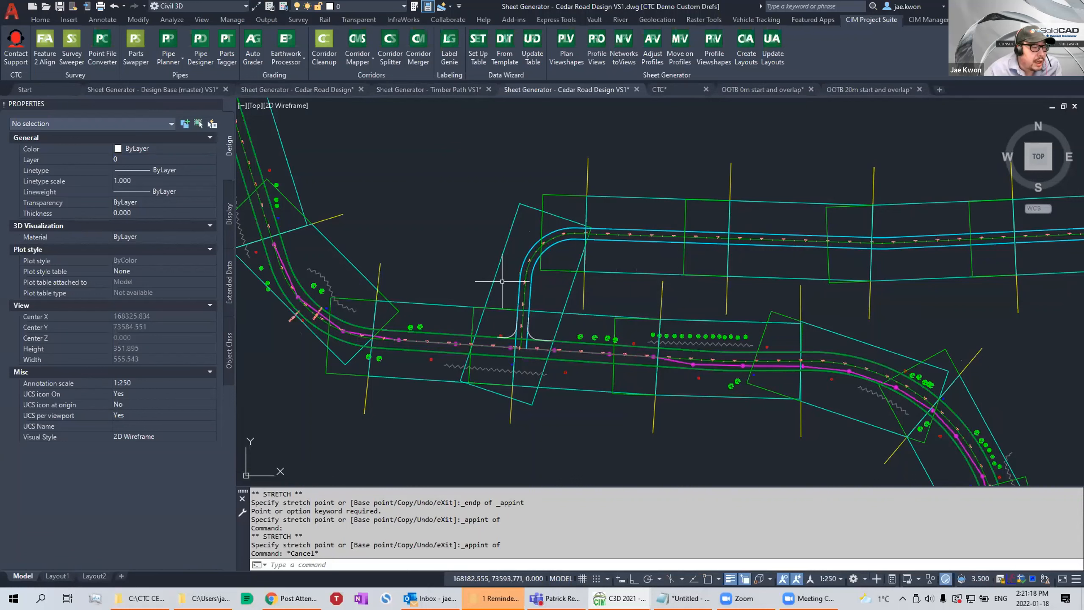
middle_drag(502, 282, 500, 289)
middle_drag(656, 308, 642, 292)
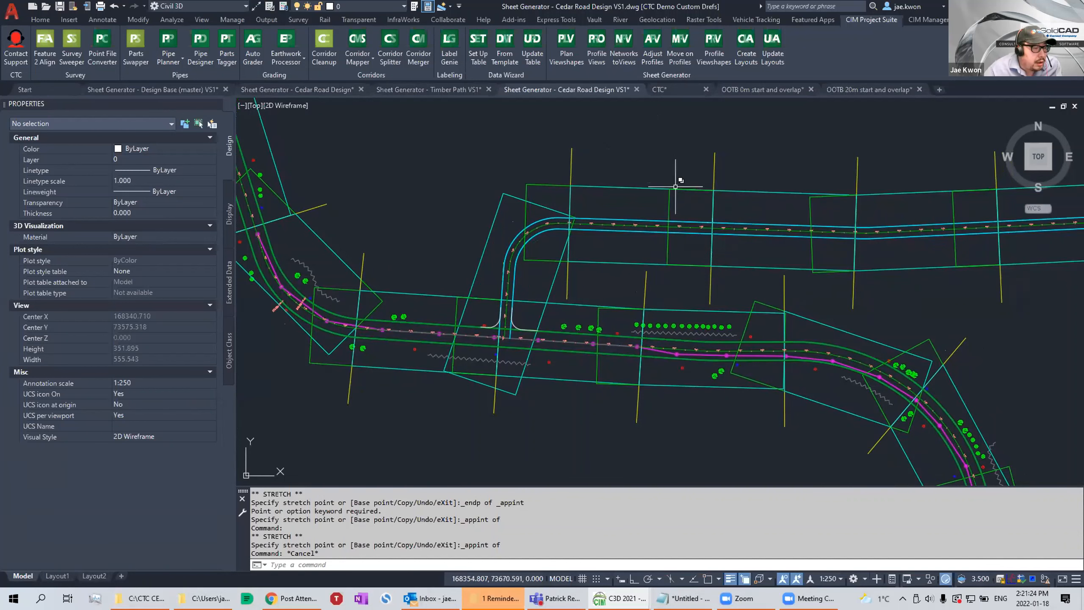
middle_drag(548, 213, 581, 230)
Open Create Layouts in the Design Base (master) VS1 drawing, saving its changes and accepting duplication of Civil 3D objects.
click(299, 89)
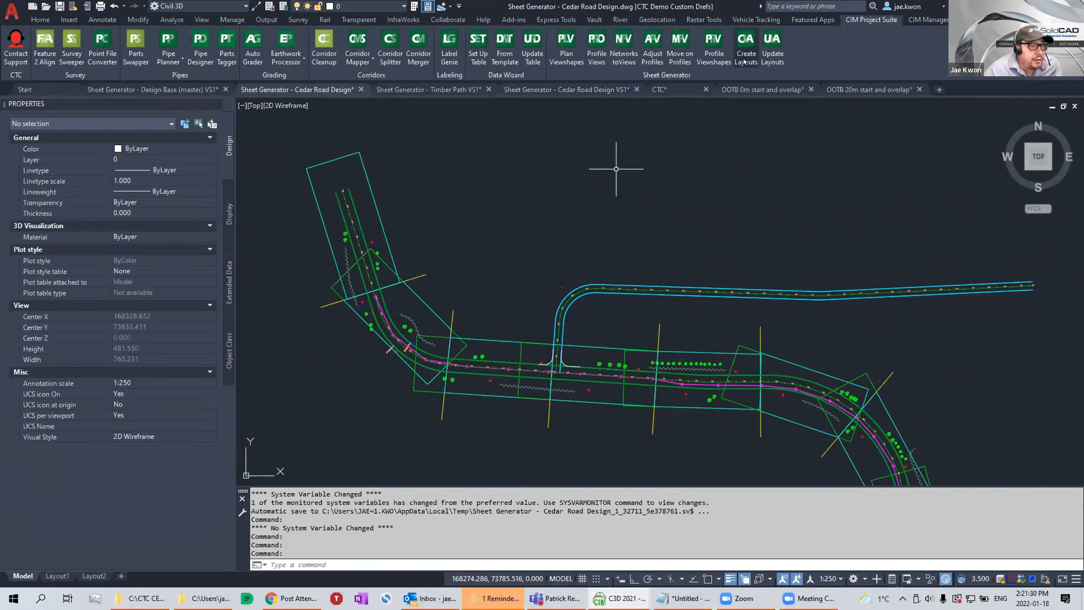
click(176, 87)
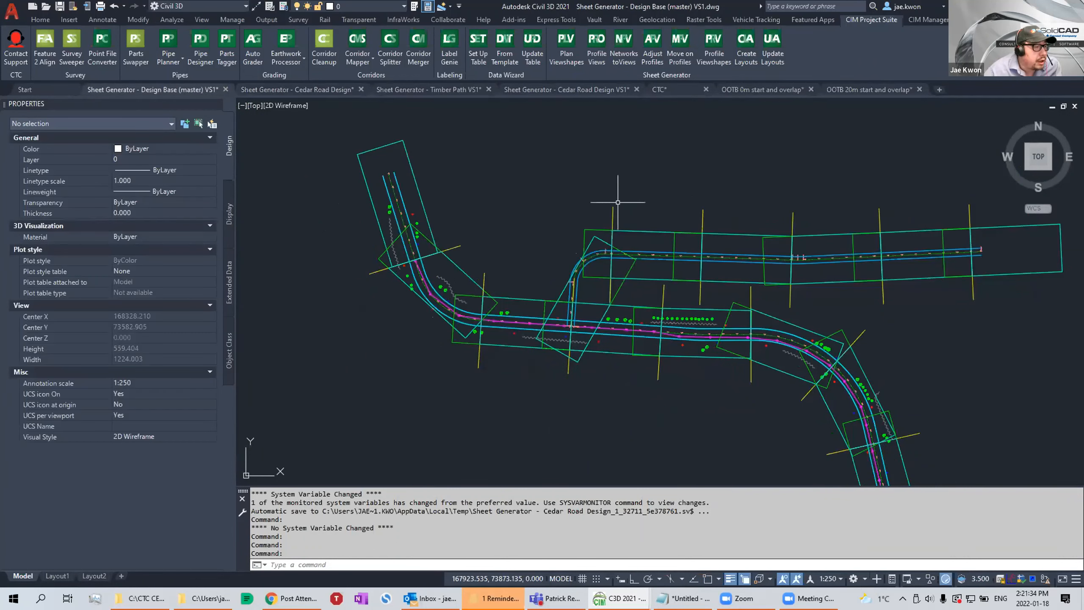
scroll(725, 190, up, 1)
scroll(683, 218, up, 1)
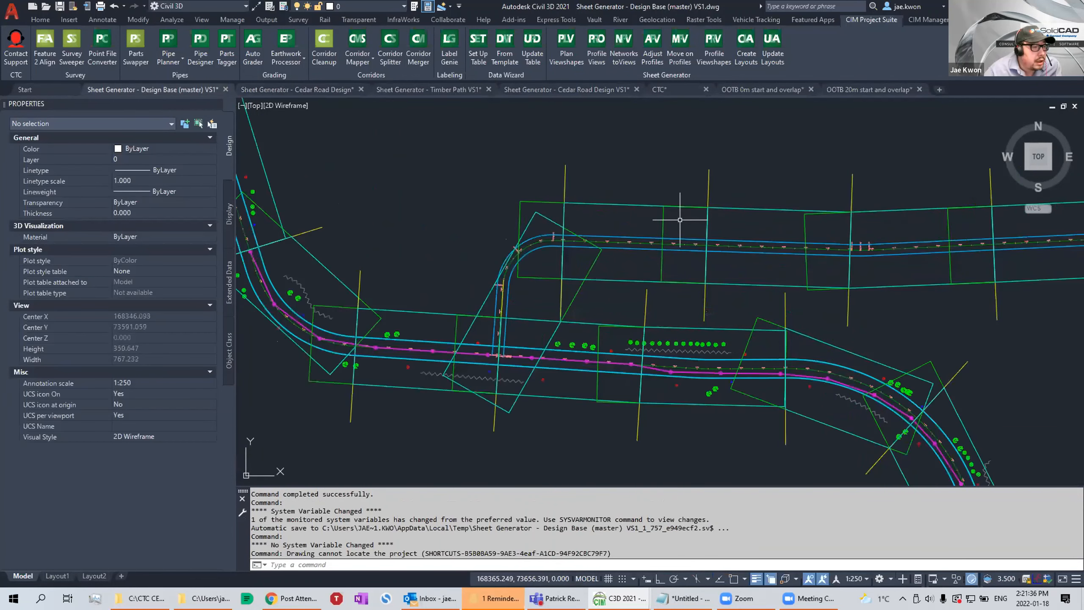
middle_drag(680, 220, 745, 214)
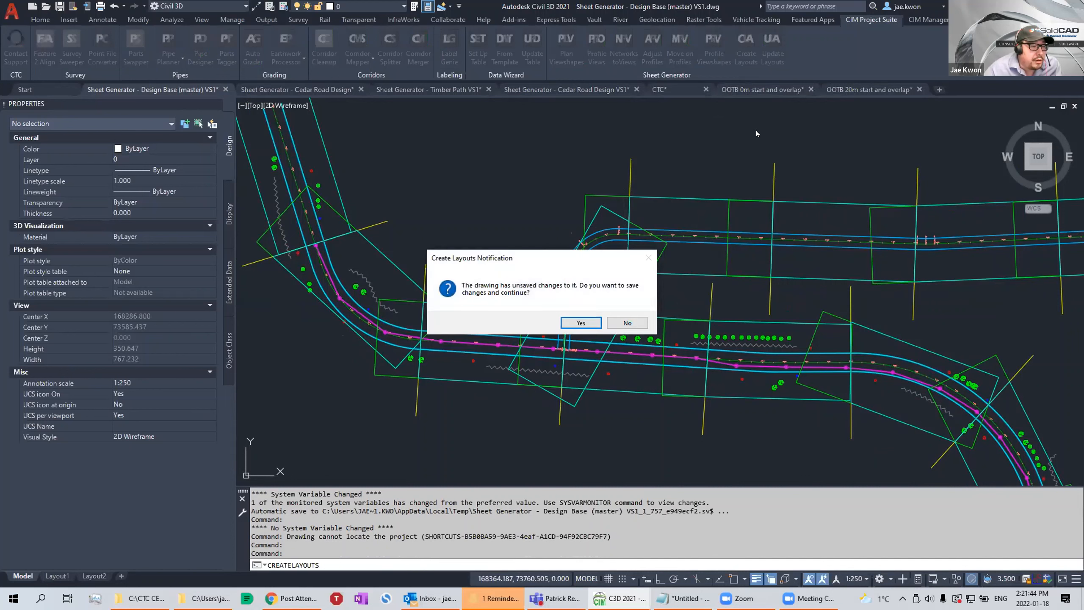
click(581, 323)
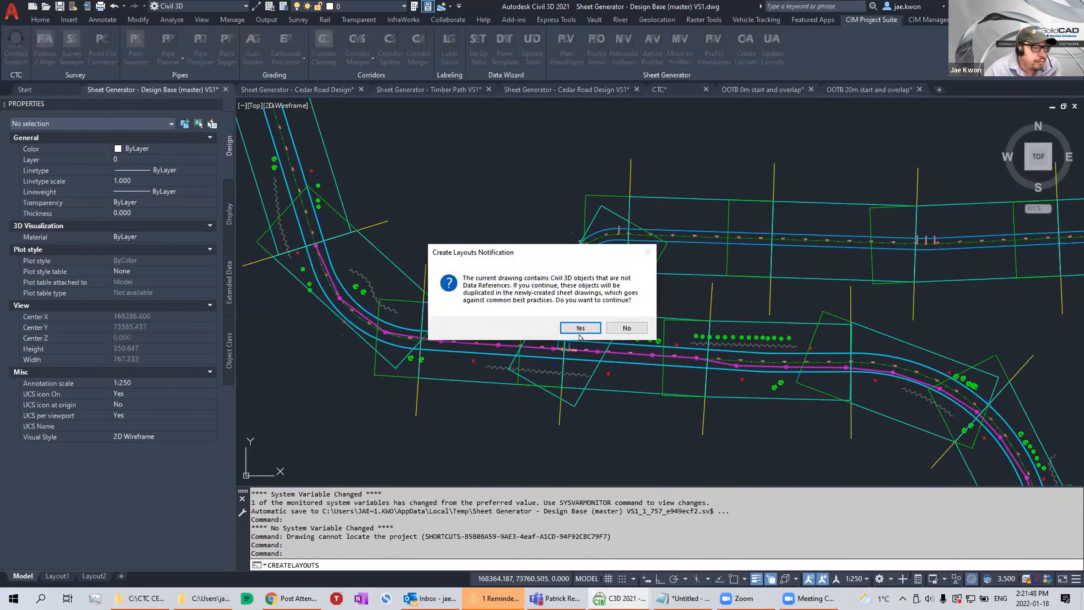
click(570, 327)
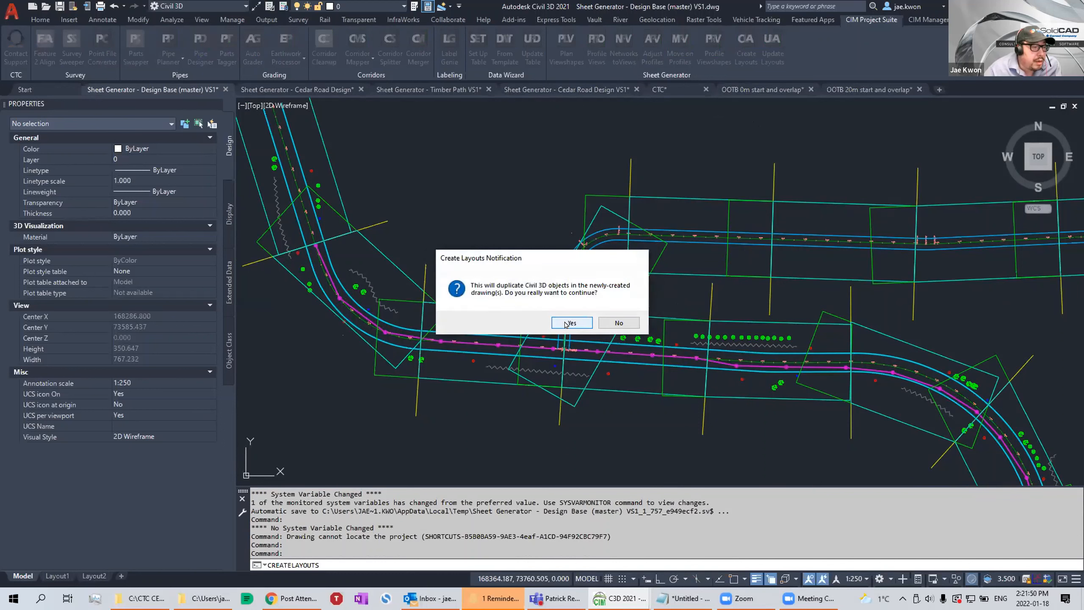
click(566, 324)
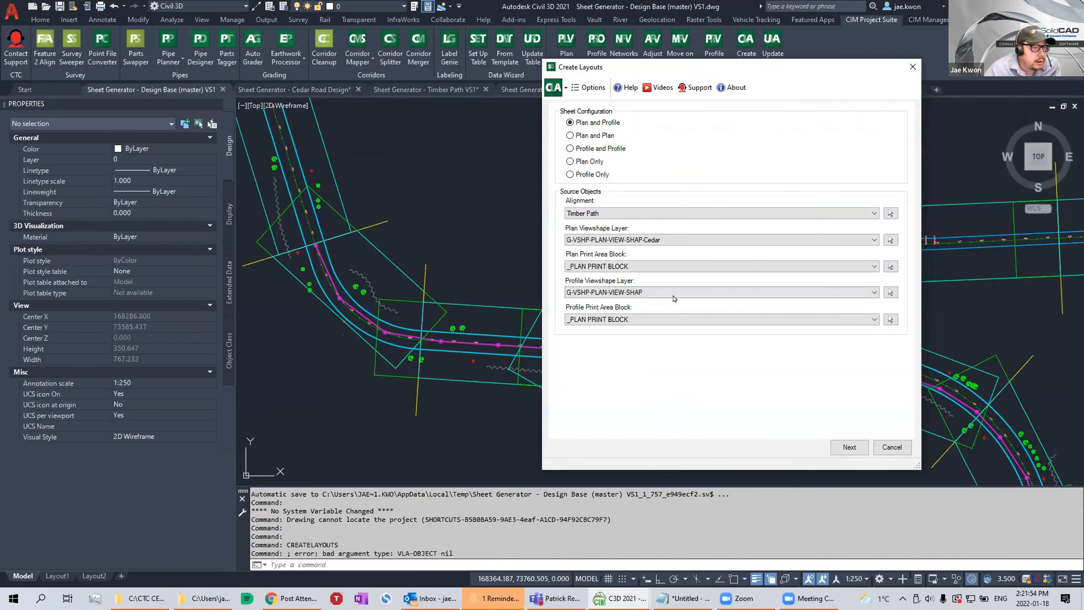
Set the plan and profile view shape layers to G-VSHP-PLAN-VIEW-SHAP for the Timber Path layouts.
click(650, 239)
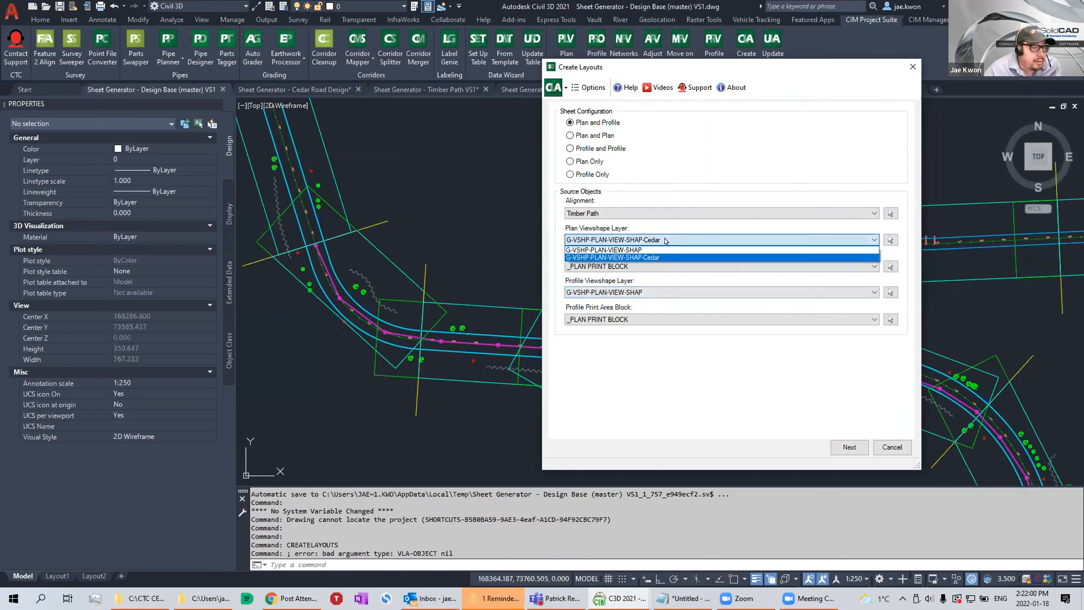
click(650, 249)
click(653, 293)
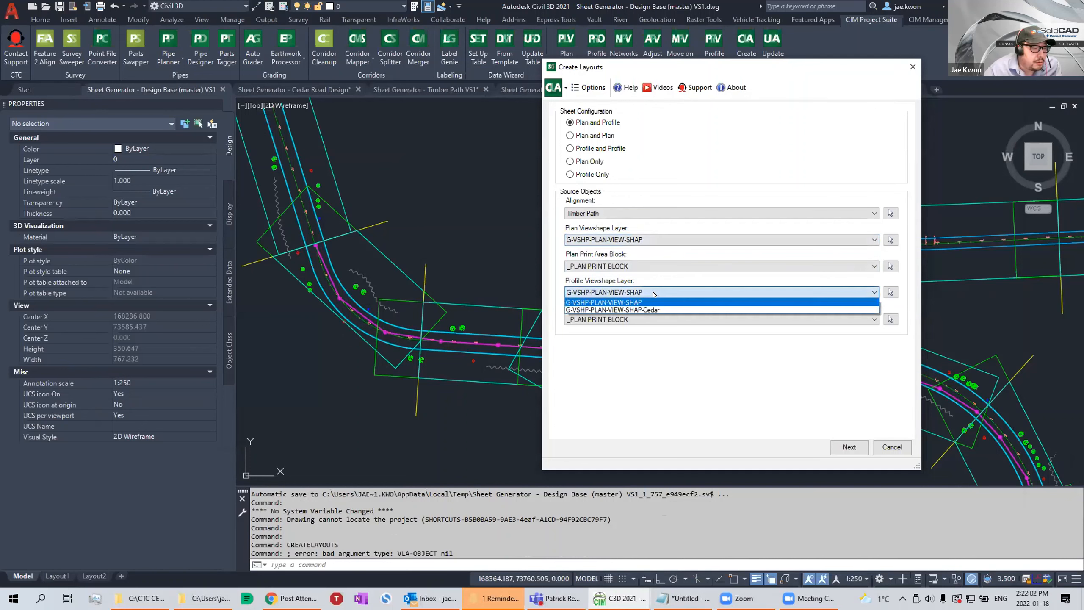
click(651, 303)
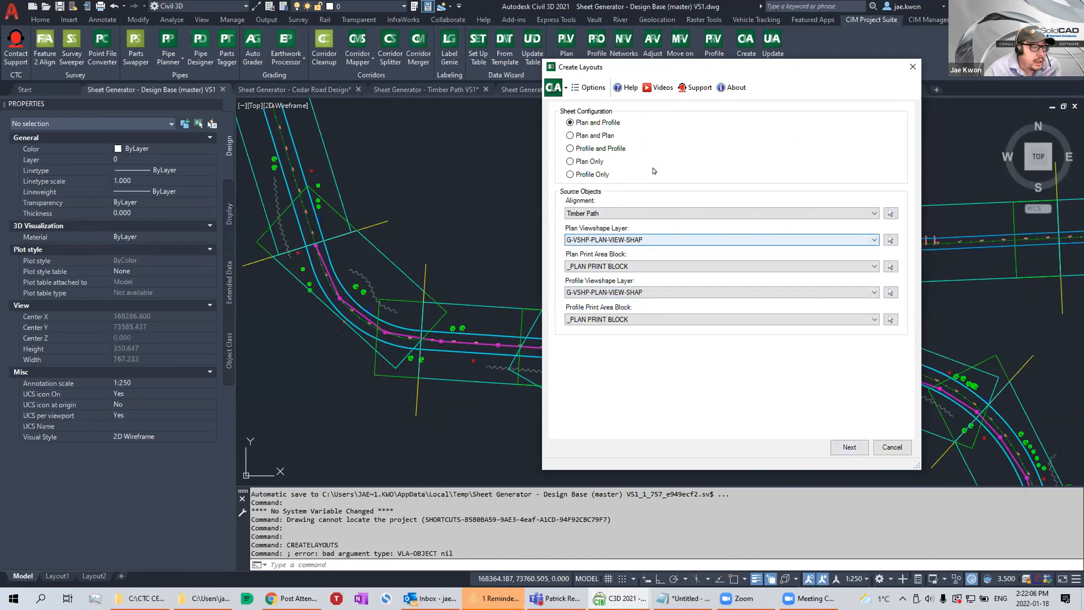
Try to continue Create Layouts with both view shape layers set to G-VSHP-PLAN-VIEW-SHAP-Cedar, and close the tool.
click(662, 240)
click(664, 257)
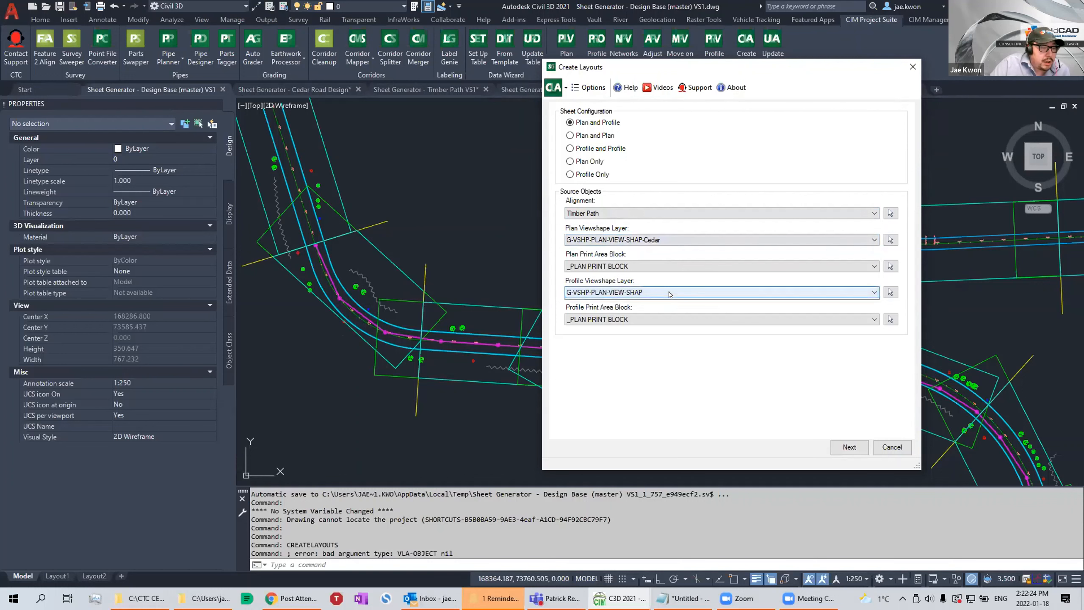
click(668, 293)
click(670, 308)
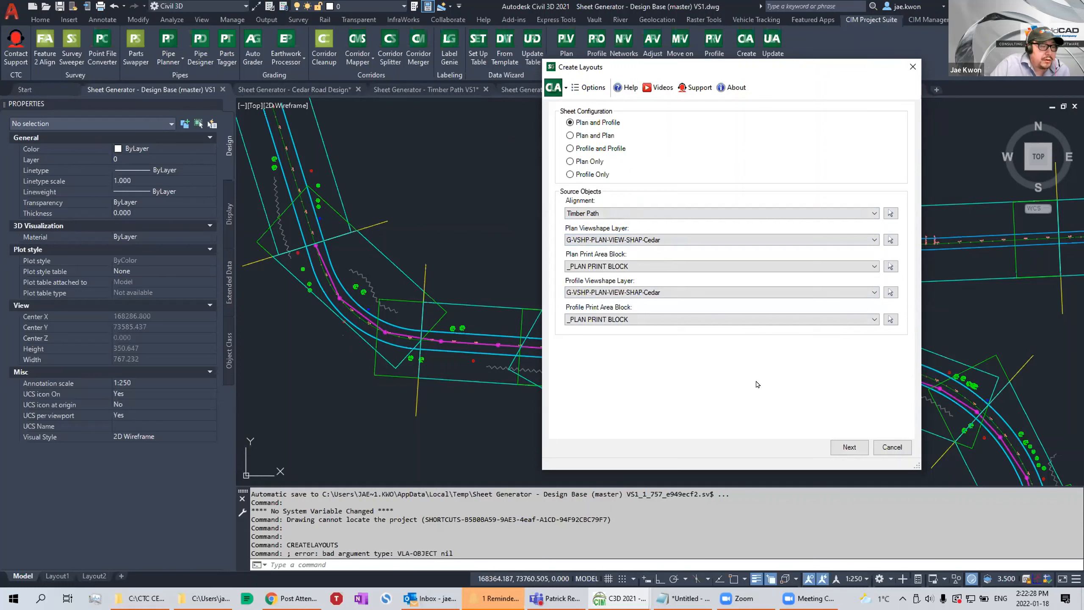
click(850, 447)
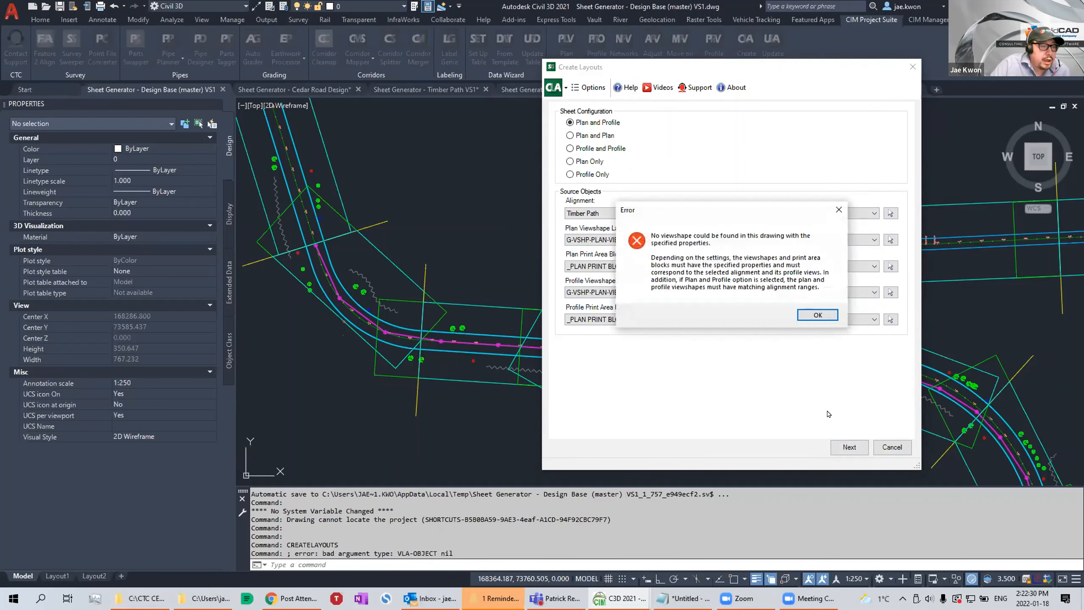
click(812, 317)
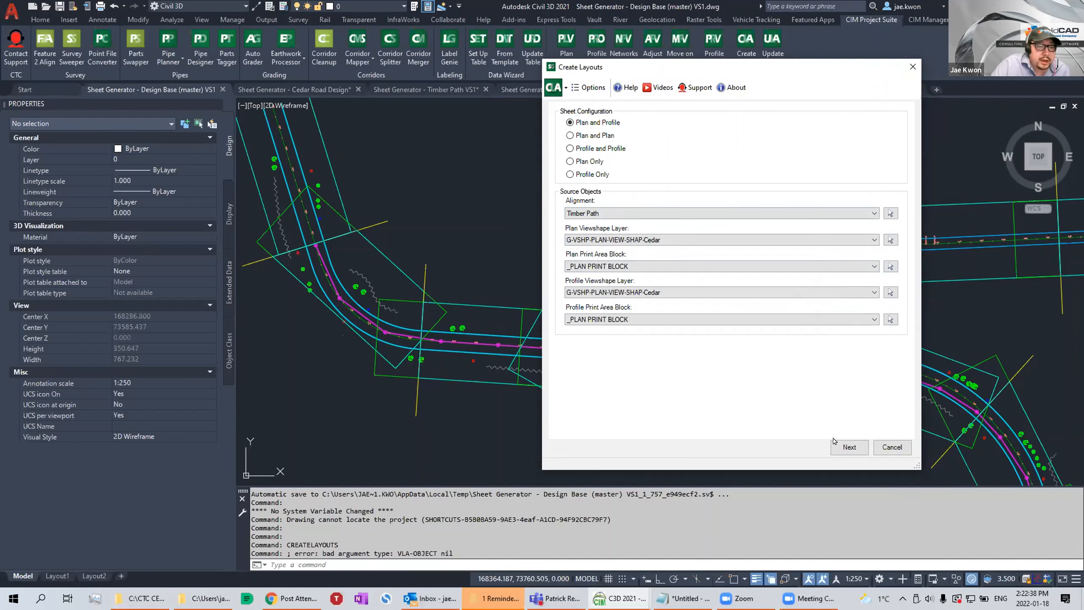
click(910, 68)
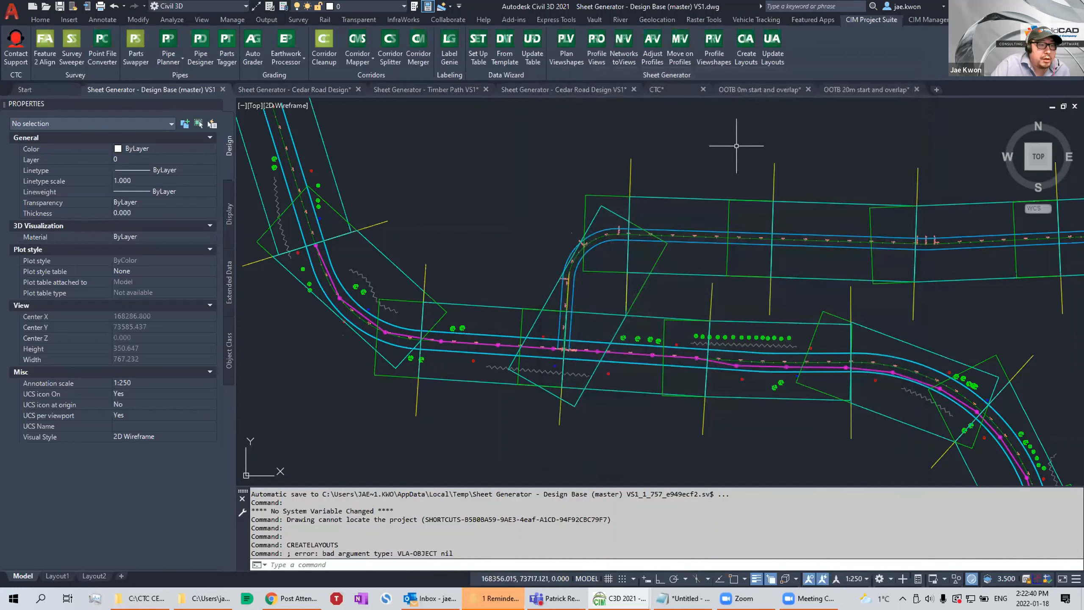
View the Timber Path VS1 drawing and return to the Cedar Road Design VS1 drawing to compare their view shapes.
middle_drag(689, 120, 654, 126)
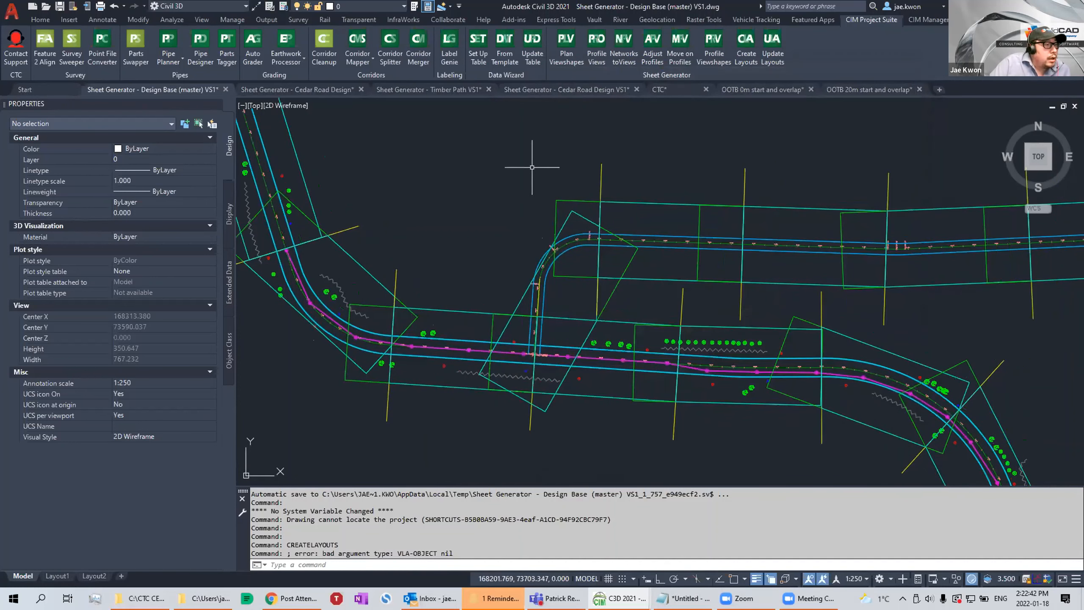
click(418, 89)
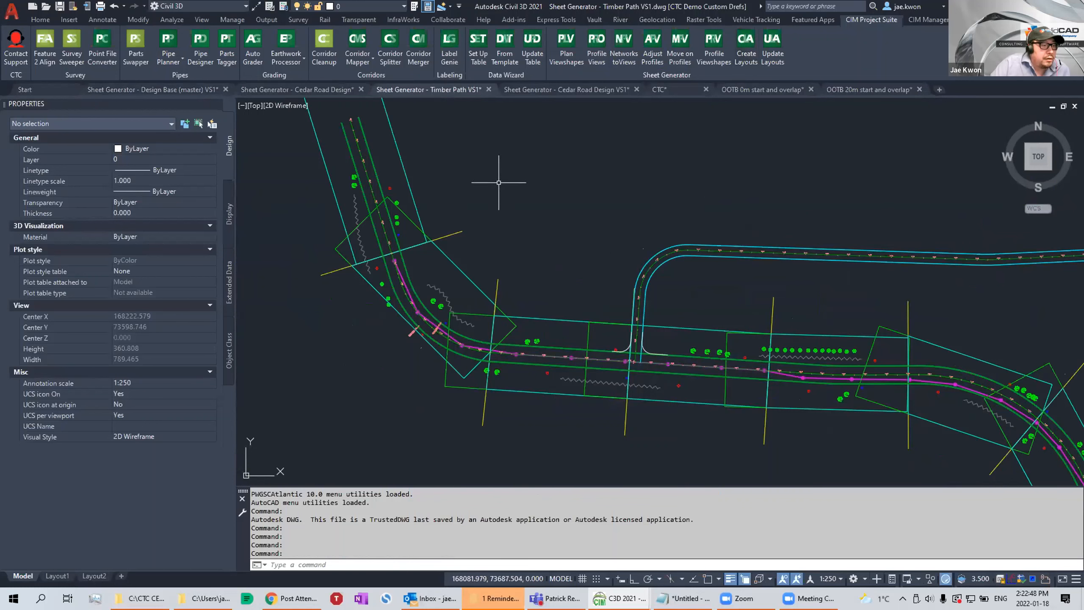
click(587, 91)
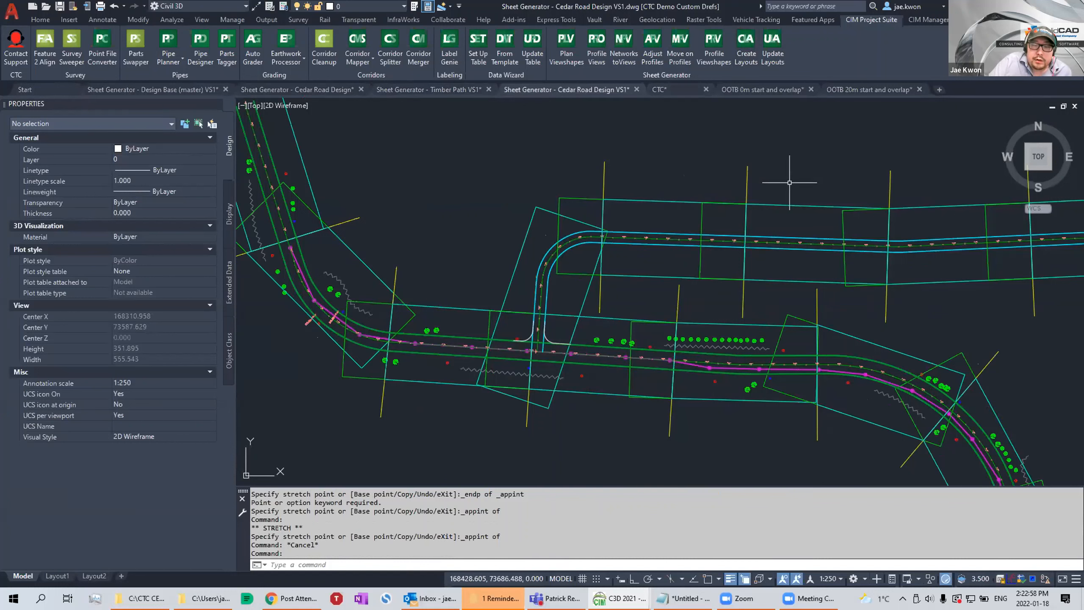
mouse_move(648, 306)
middle_down()
mouse_move(666, 284)
mouse_move(658, 266)
mouse_move(668, 258)
middle_up()
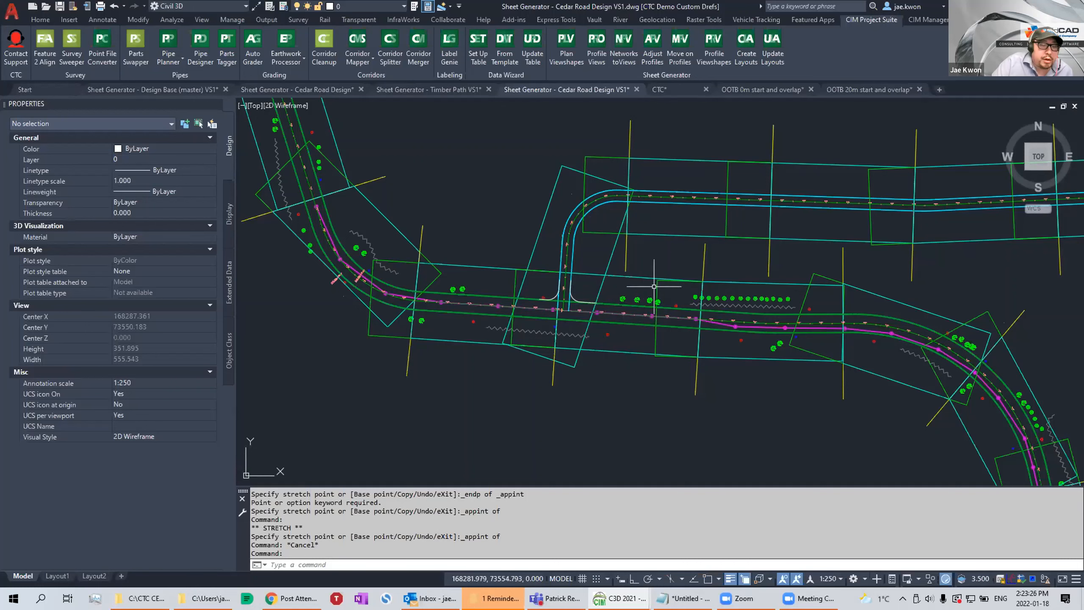
click(662, 249)
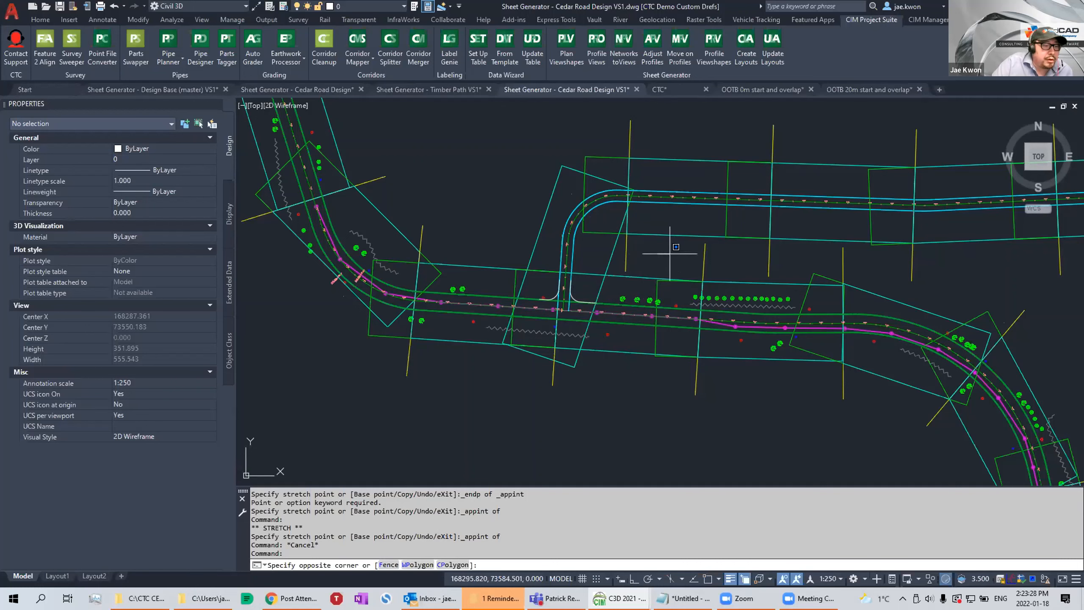
key(Escape)
middle_drag(672, 254, 596, 282)
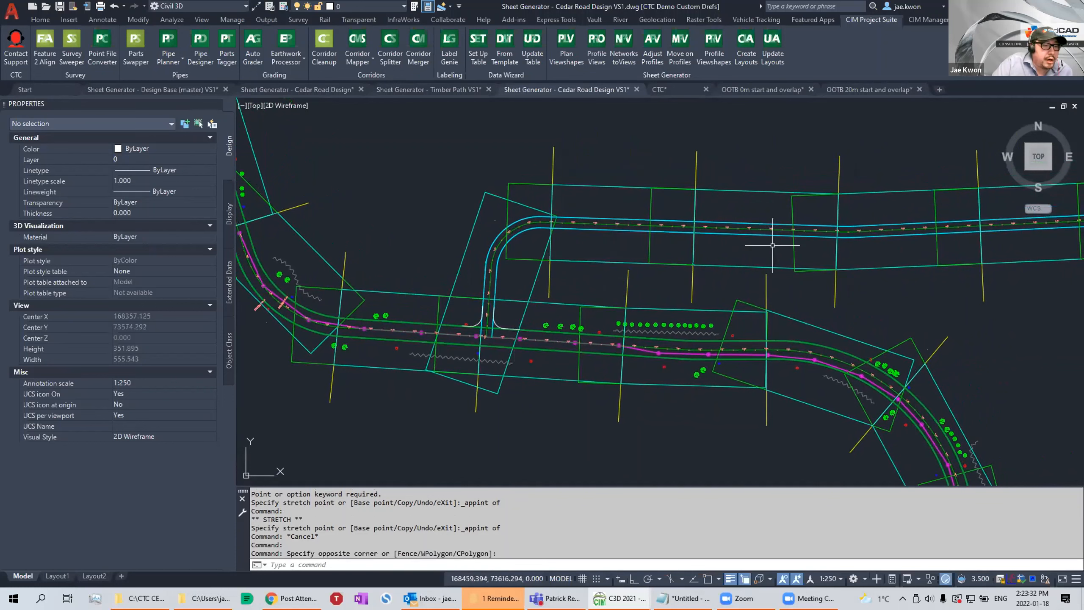
middle_drag(587, 269, 647, 275)
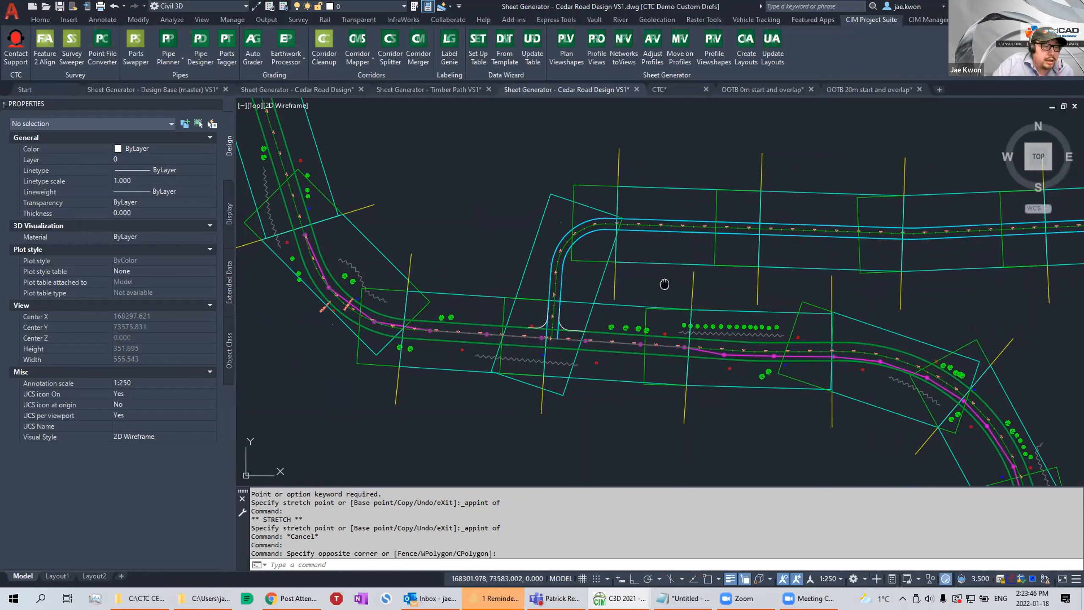
middle_drag(664, 284, 631, 279)
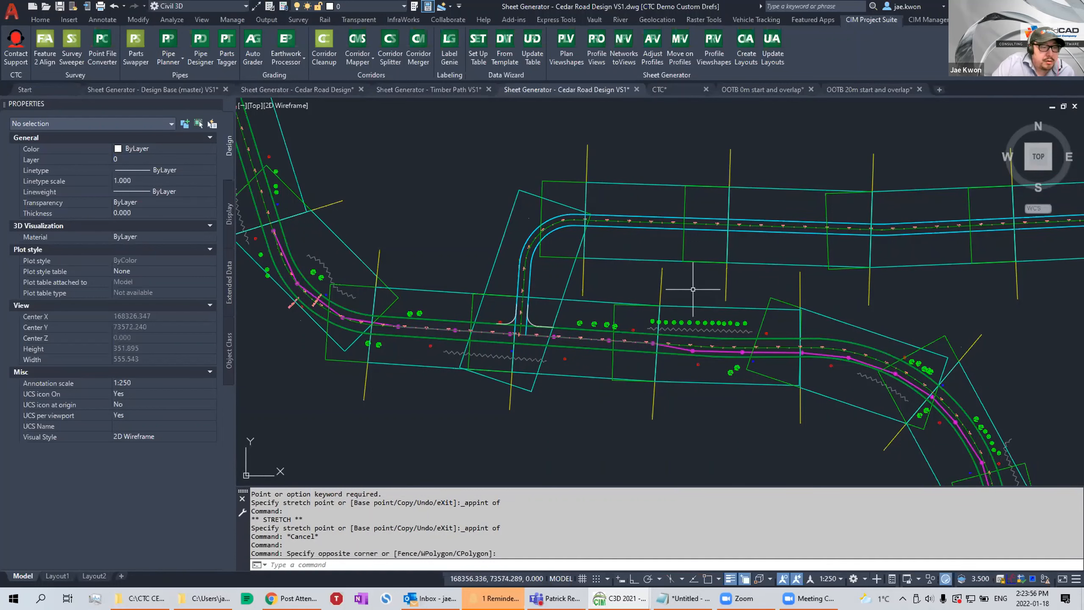
middle_drag(687, 287, 714, 284)
middle_drag(651, 273, 675, 279)
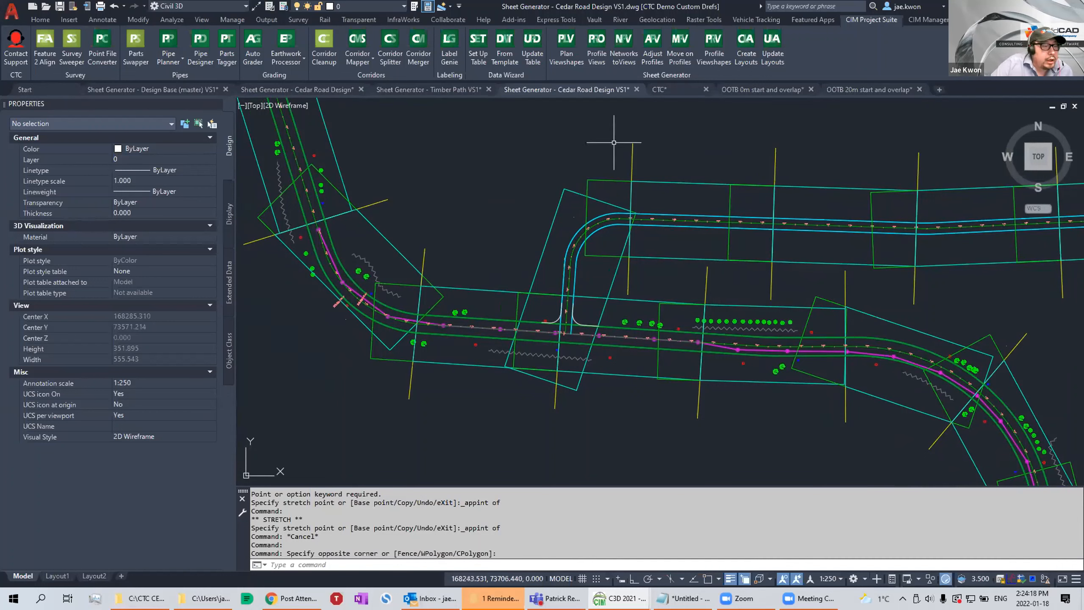
click(565, 135)
click(563, 133)
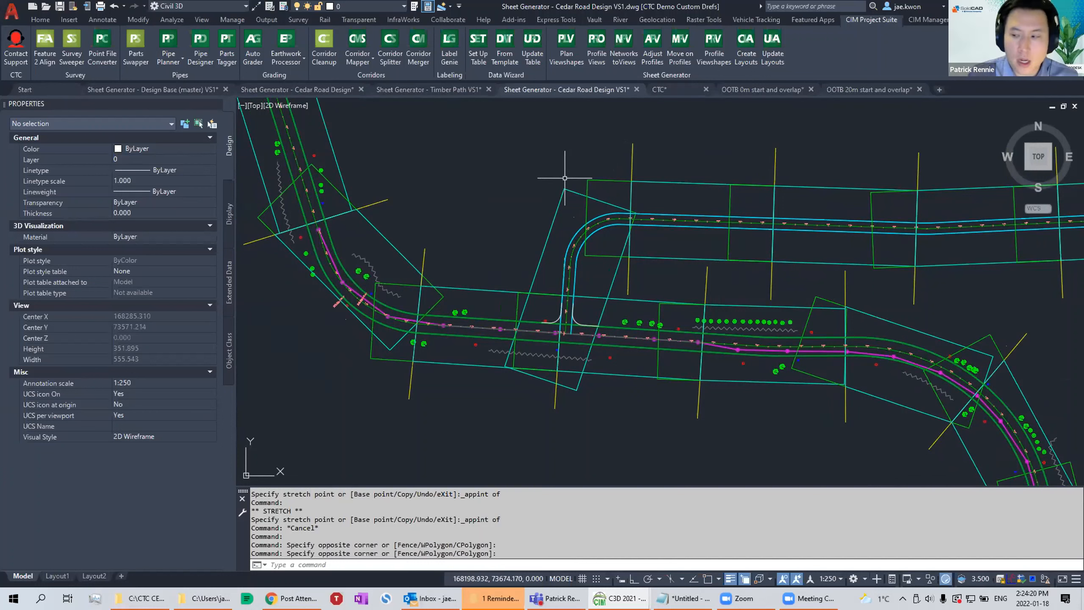